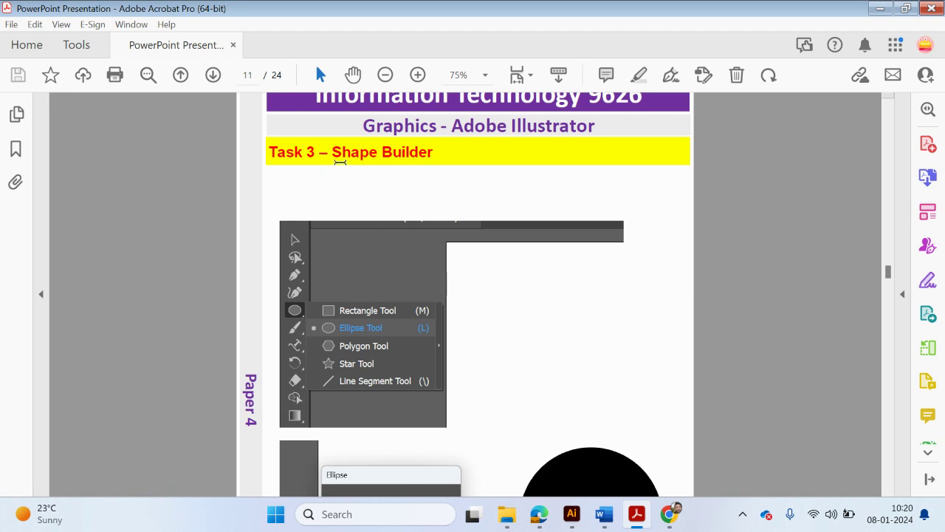
Review the Task 3 – Shape Builder instructions in the PDF, from the ellipse settings through to the finished circular landscape
drag(336, 152, 432, 152)
scroll(612, 247, down, 6)
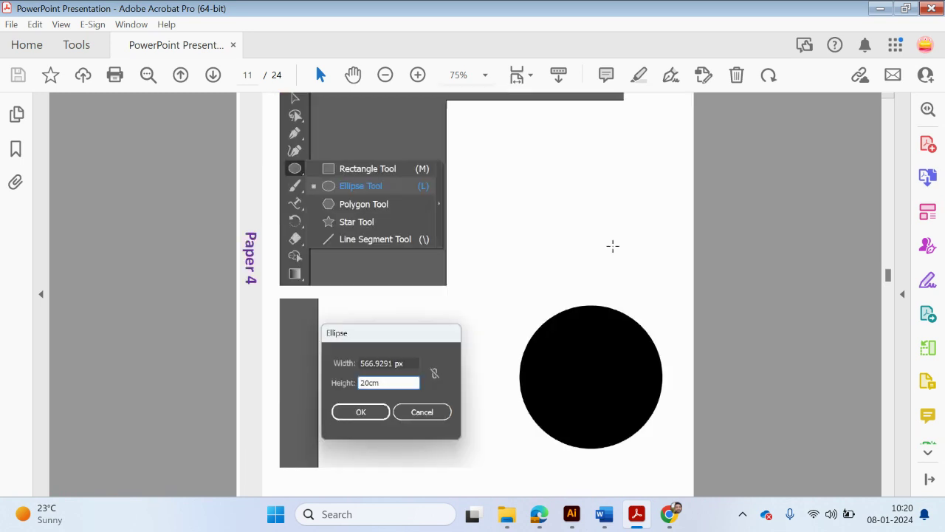
scroll(602, 237, down, 12)
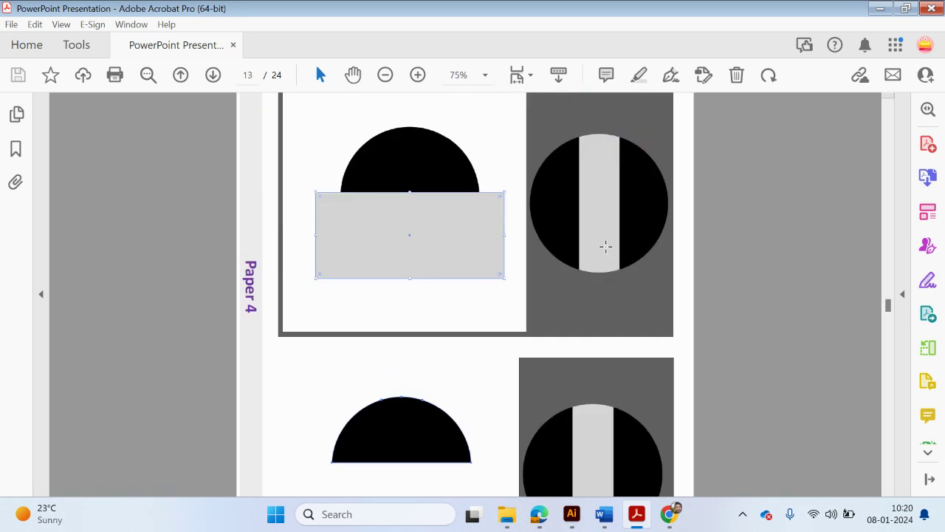
scroll(892, 310, down, 5)
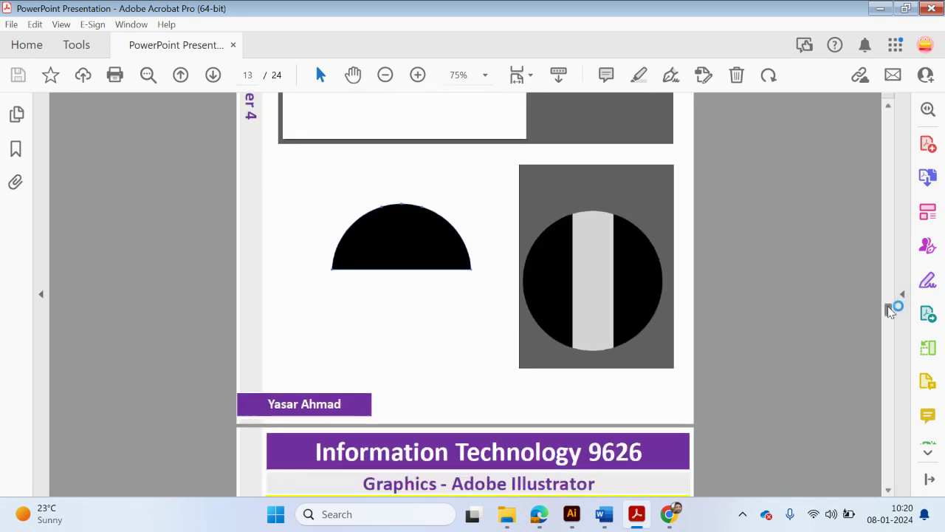
drag(889, 316, 890, 372)
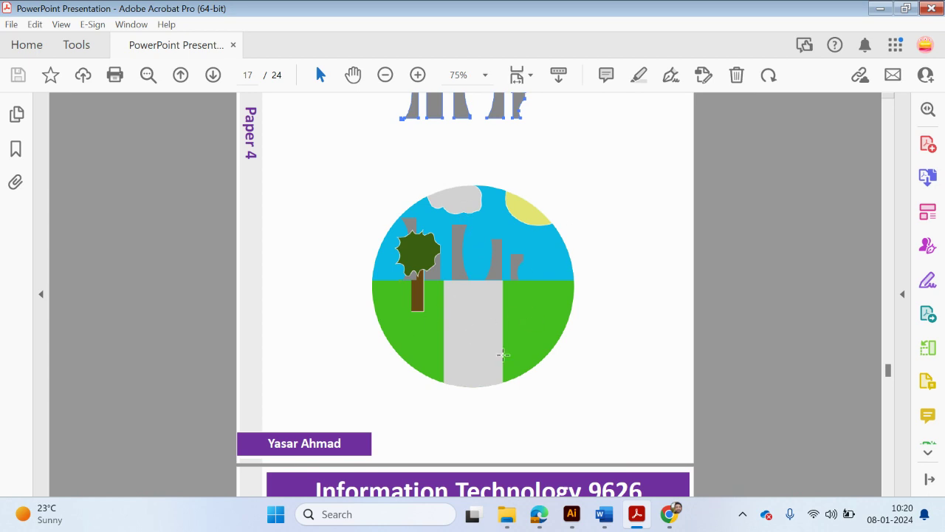
drag(888, 369, 872, 283)
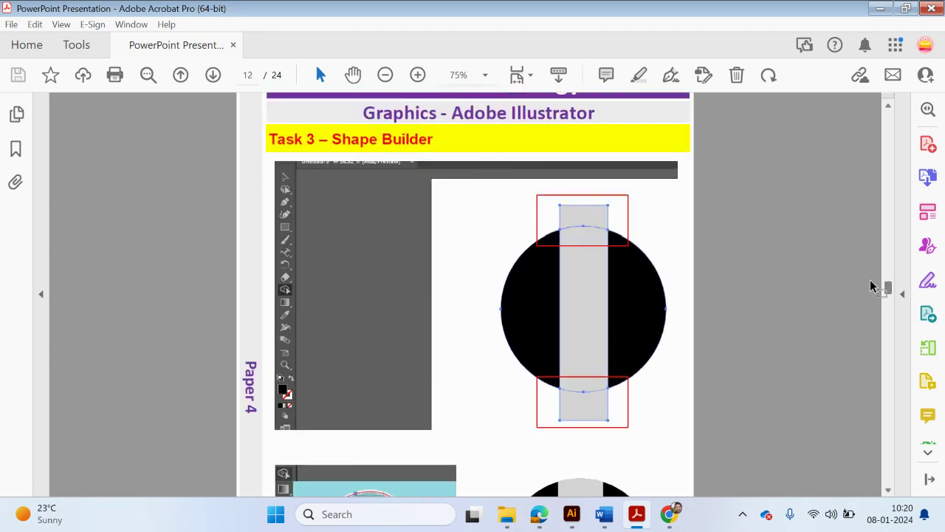
scroll(736, 336, up, 10)
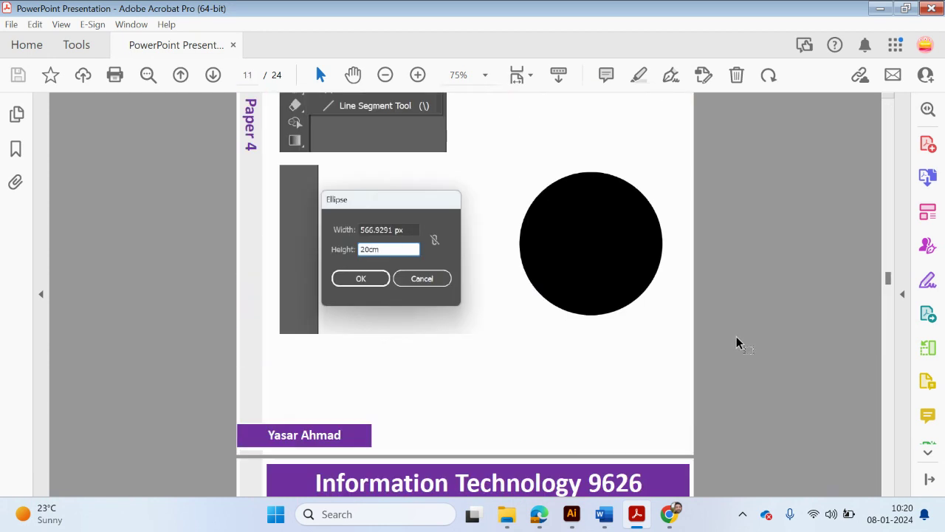
scroll(738, 336, up, 3)
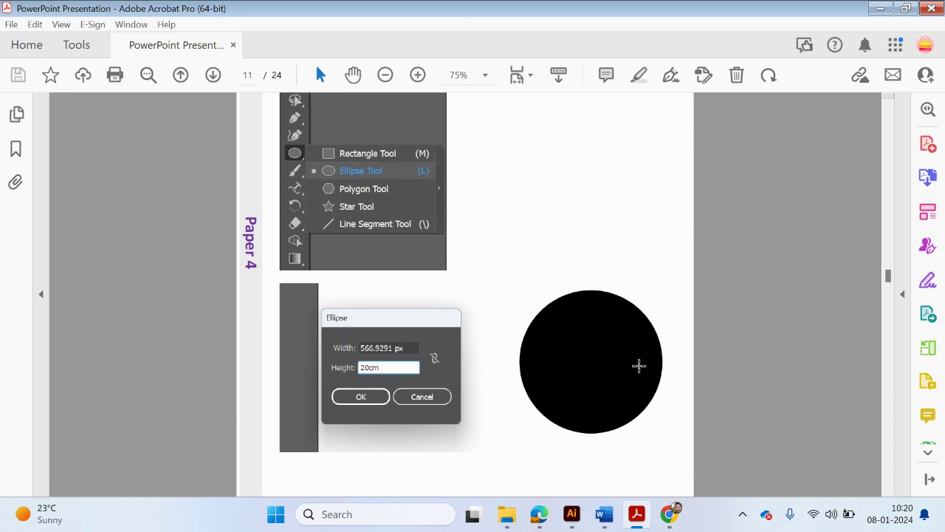
Switch to Illustrator and create a black circle 20 cm wide and 20 cm high with the Ellipse tool
click(572, 514)
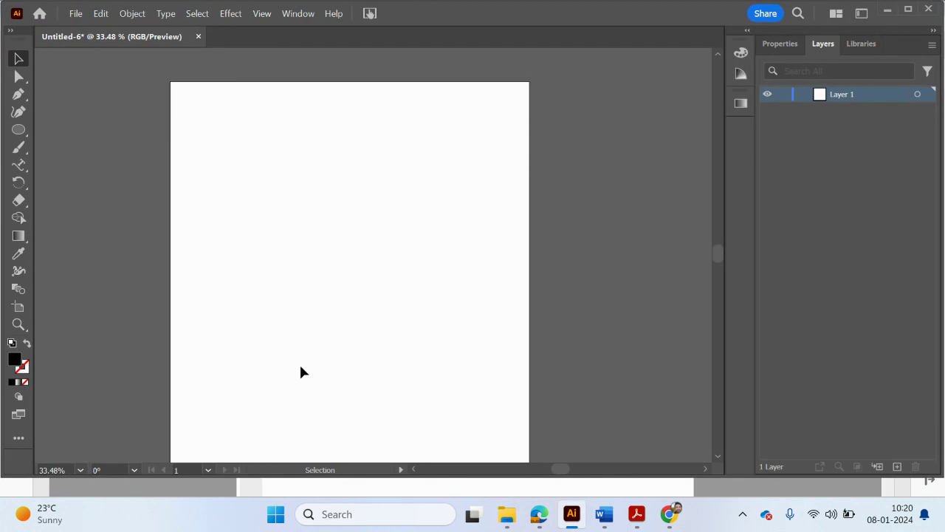
click(18, 129)
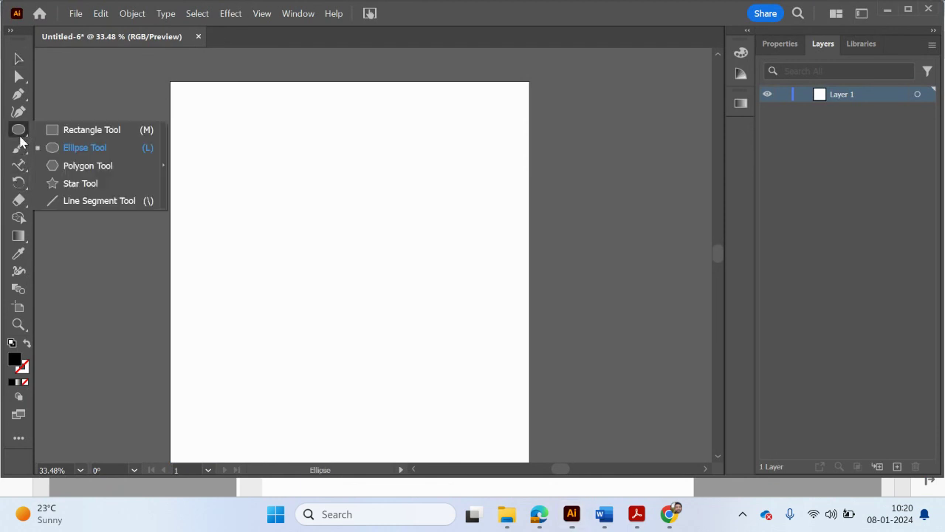
click(82, 150)
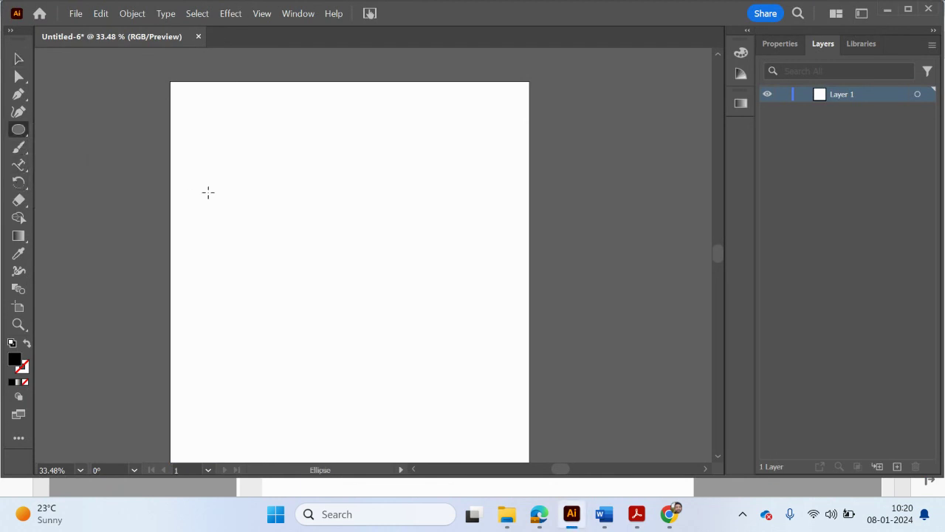
click(327, 233)
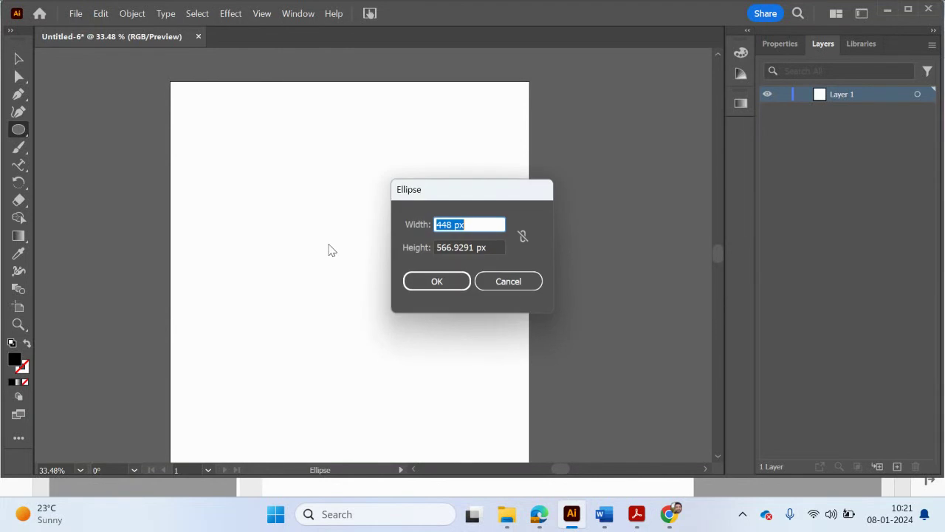
click(637, 514)
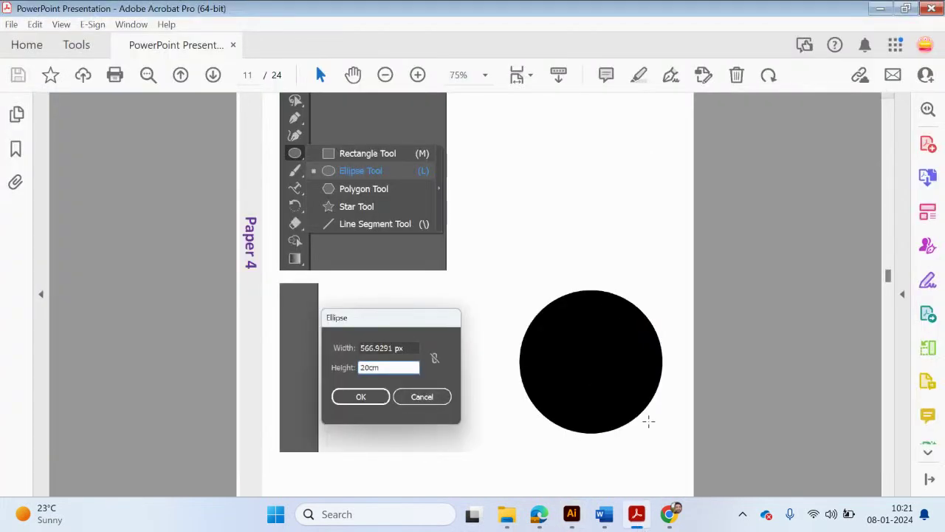
click(637, 515)
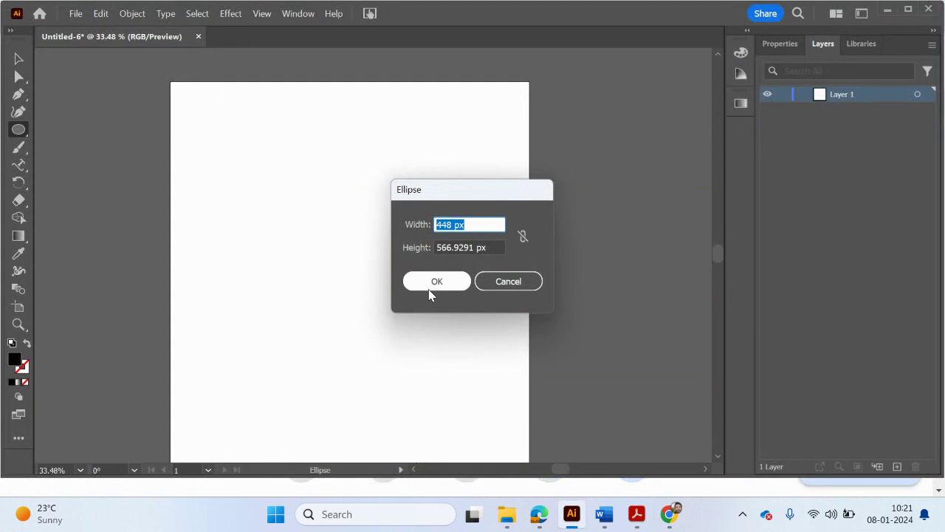
text(2)
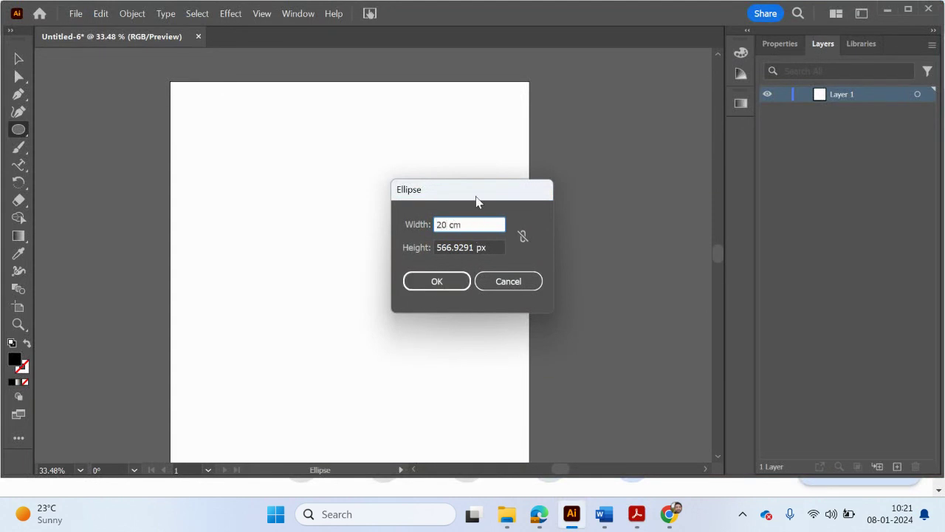
text(0 cm)
key(Tab)
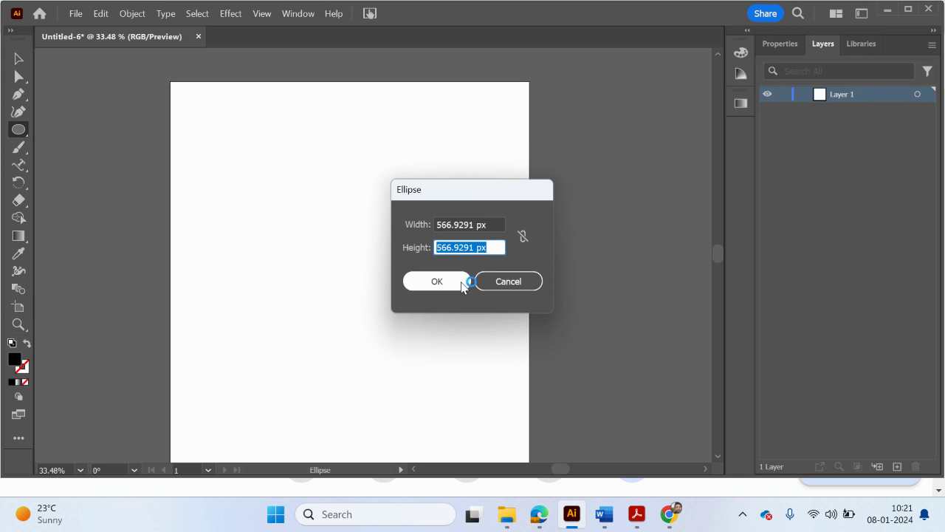
text(20 cm)
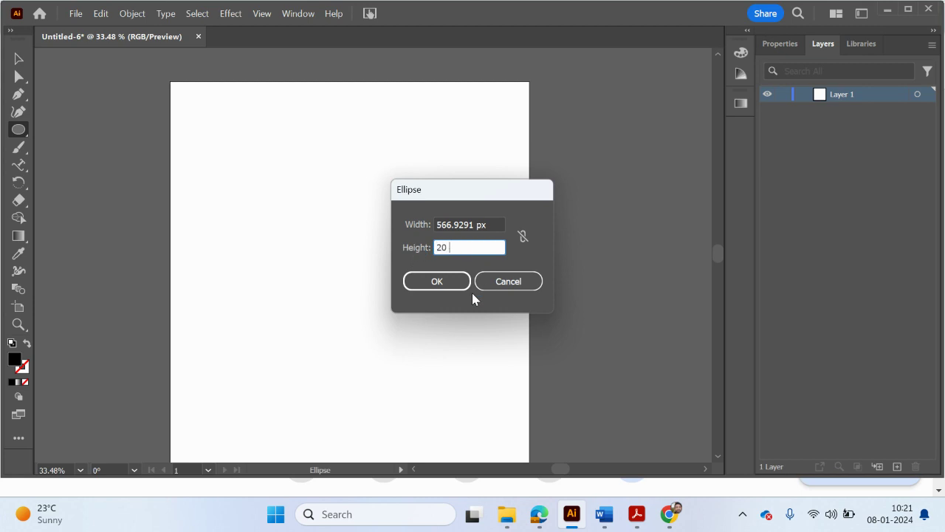
click(448, 285)
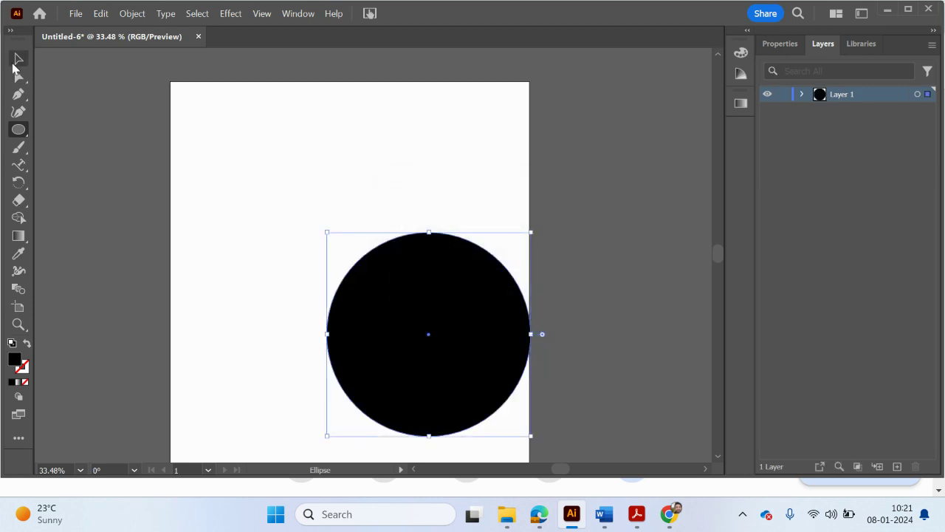
Move the black circle to the horizontal centre of the artboard, fully inside its edges, and deselect it
click(18, 59)
drag(462, 291, 382, 215)
click(645, 378)
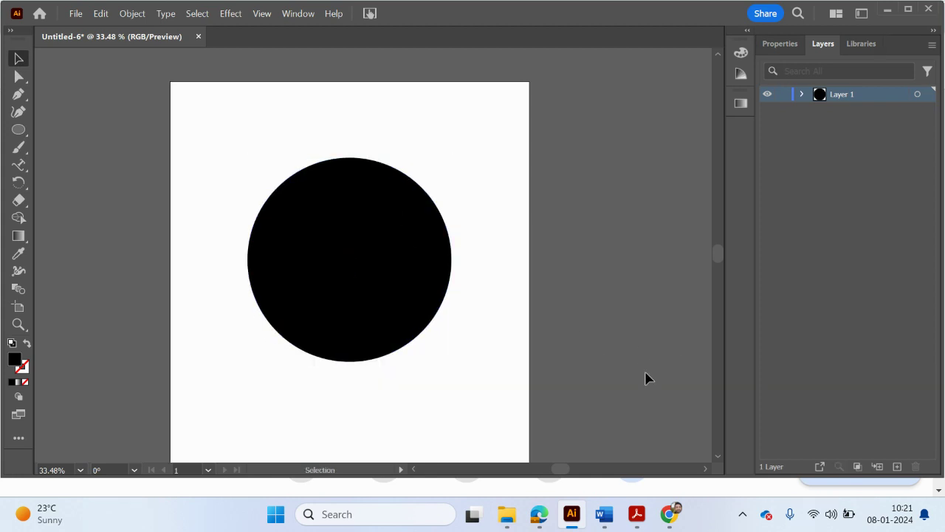
Switch to the PDF in Acrobat and examine the instructions for trimming a rectangle over the circle with Shape Builder
click(637, 514)
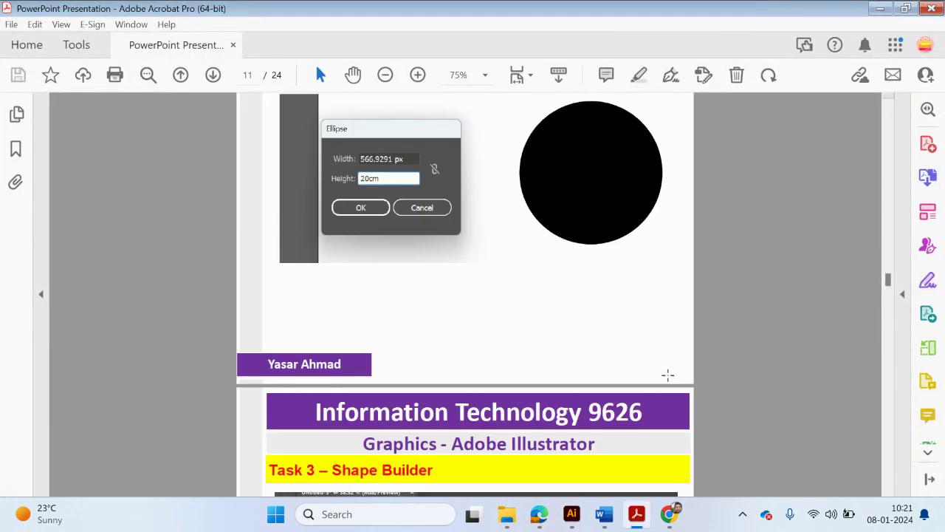
scroll(667, 375, down, 5)
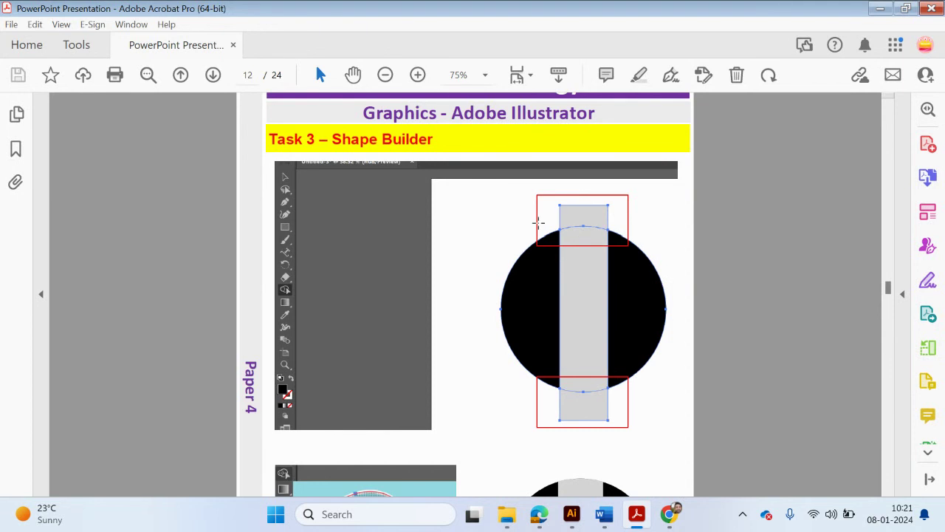
scroll(612, 219, down, 4)
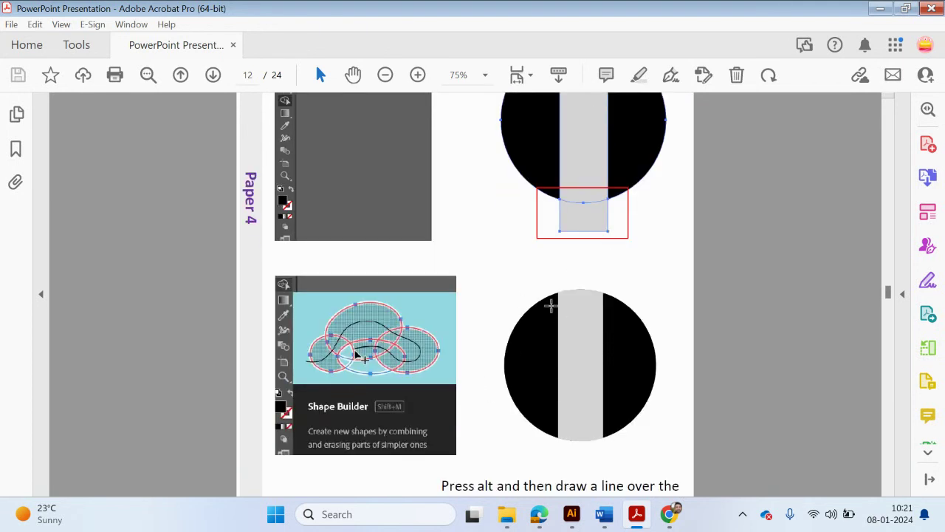
scroll(561, 369, up, 3)
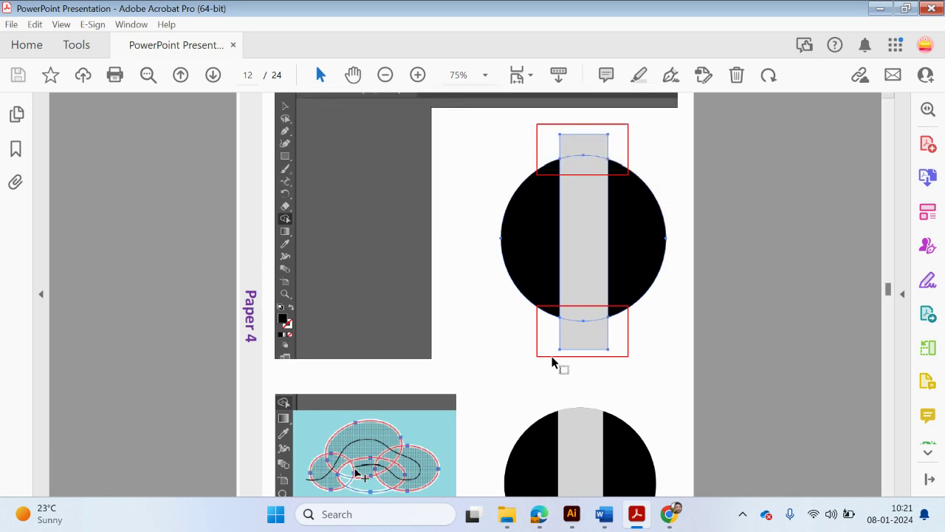
scroll(517, 384, down, 1)
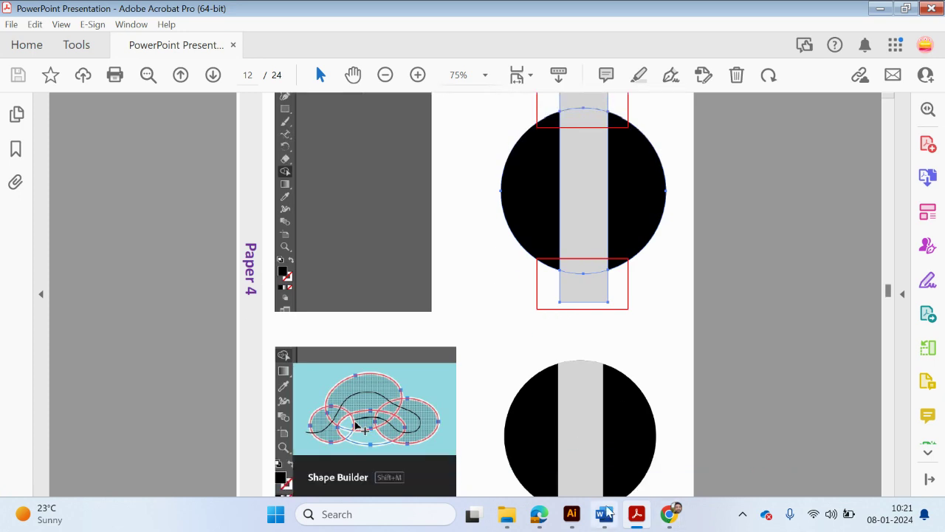
Back in Illustrator, set the fill to grey BCBBBB and draw a vertical rectangle over the circle's centre, extending past its upper and lower edges
click(579, 519)
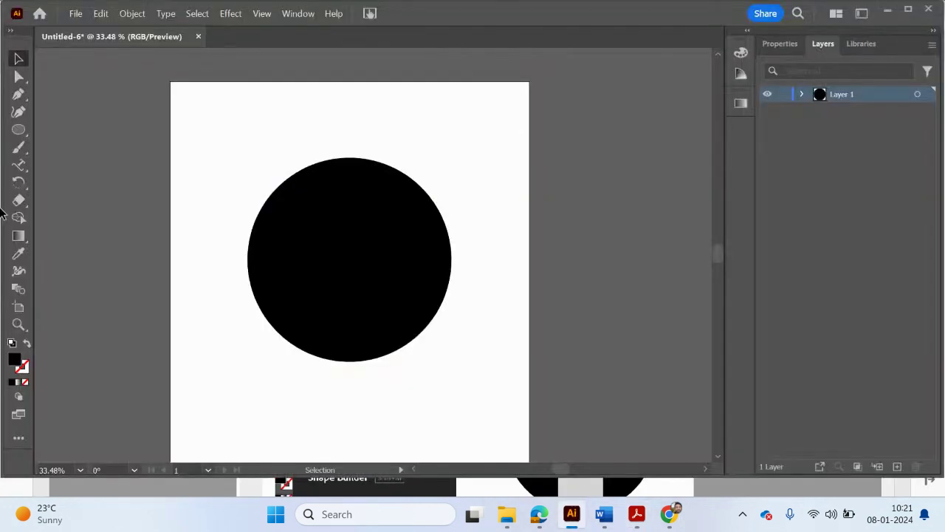
drag(19, 130, 88, 130)
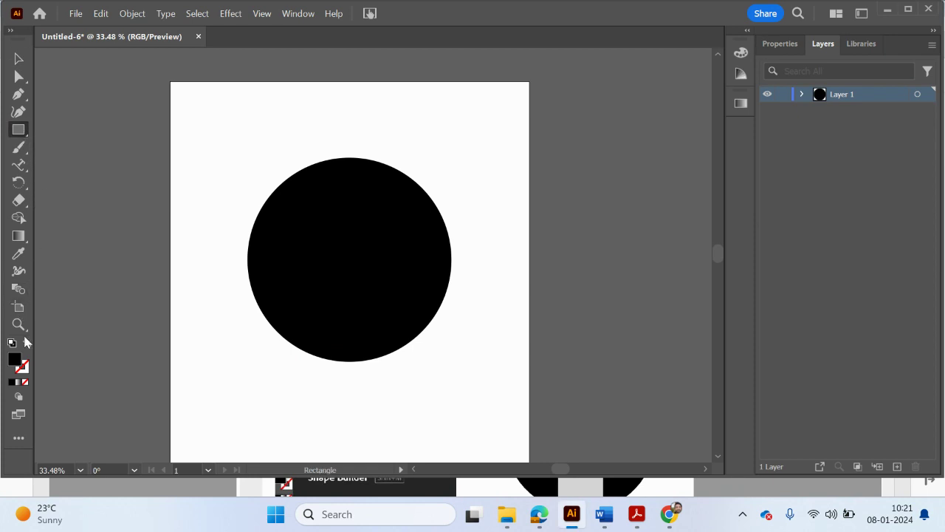
double_click(15, 360)
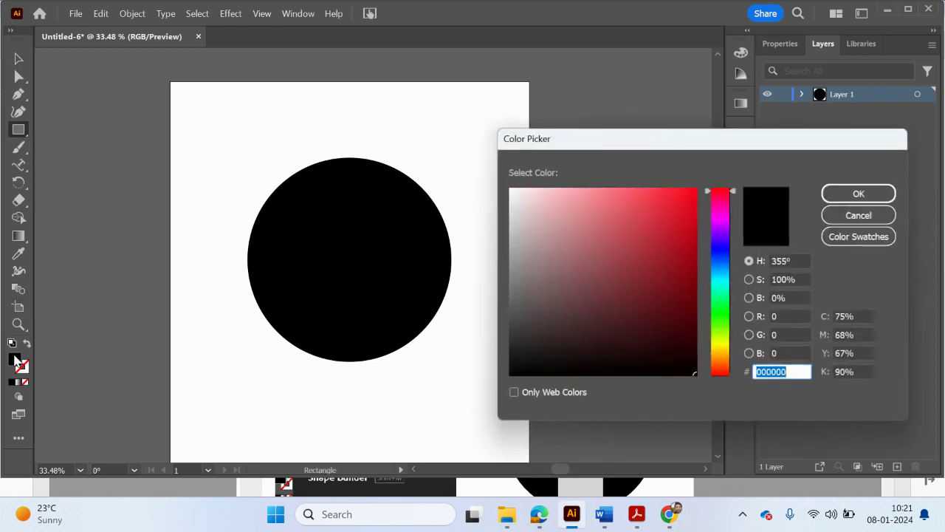
drag(509, 226, 510, 237)
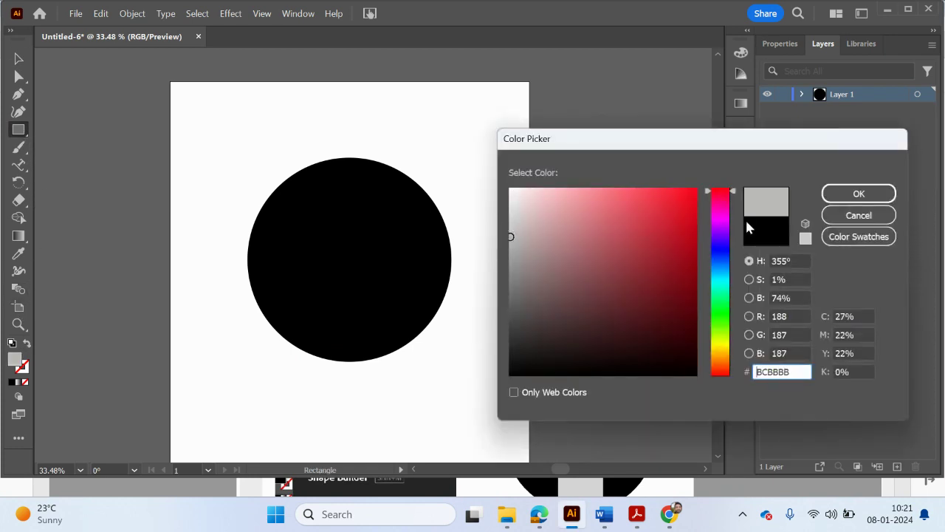
click(848, 198)
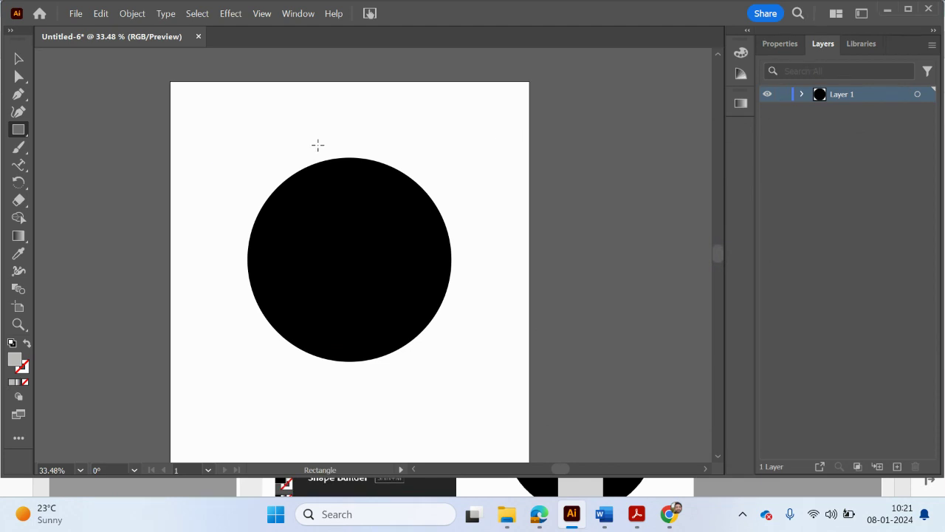
mouse_move(312, 144)
mouse_down()
mouse_move(384, 297)
mouse_move(388, 379)
mouse_up()
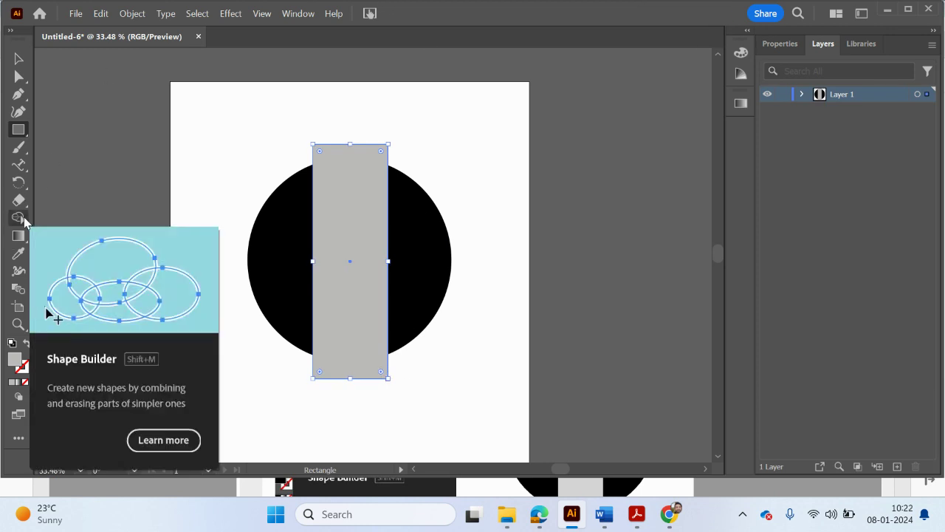
Try to erase the rectangle's upper overhang with Shape Builder while only the rectangle is selected, and undo it
click(25, 217)
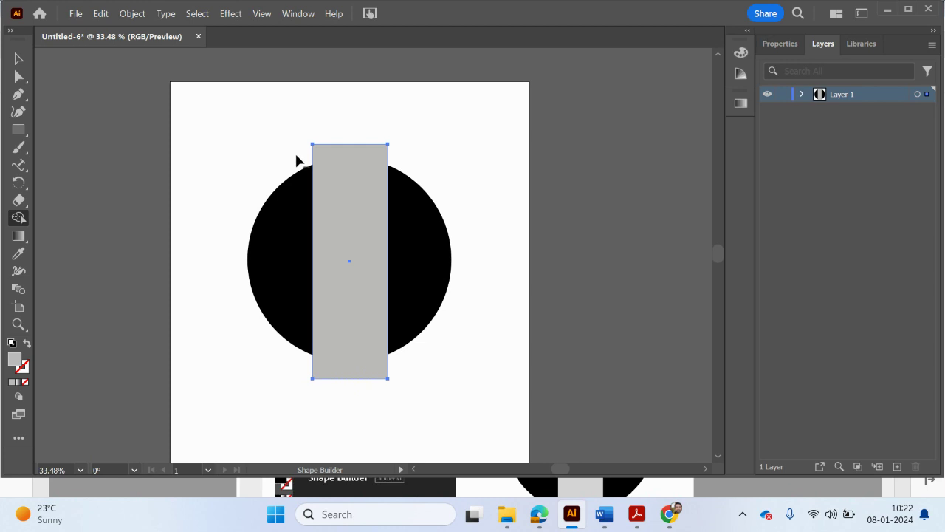
drag(301, 159, 398, 159)
key(ctrl+z)
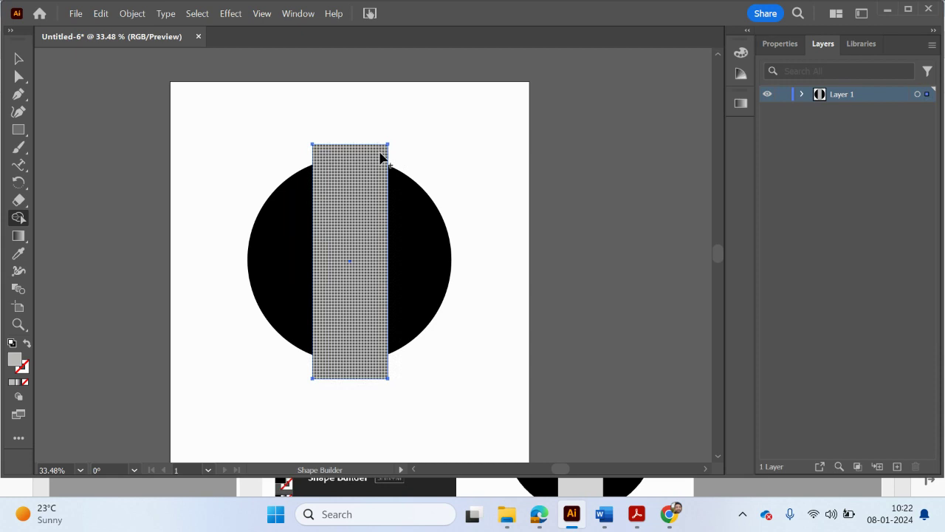
mouse_move(228, 116)
mouse_down()
mouse_move(328, 228)
mouse_move(406, 280)
mouse_up()
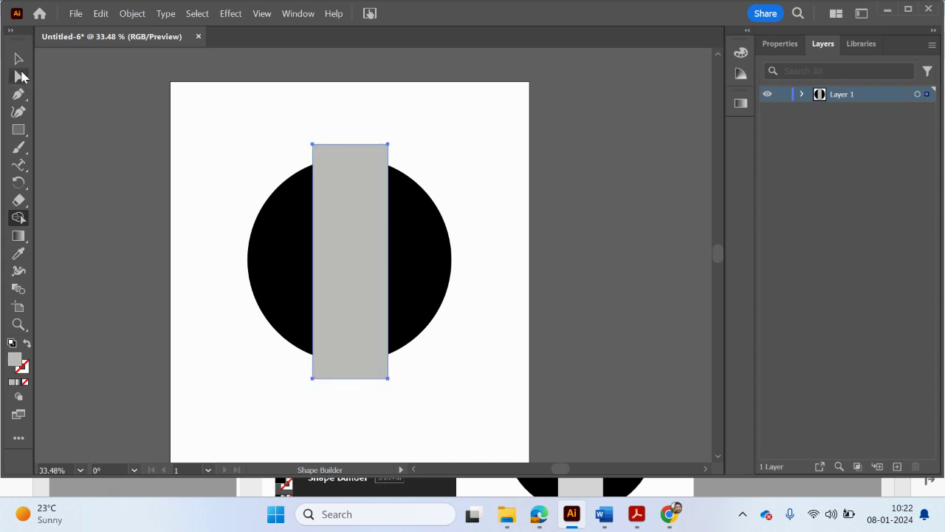
Select both the circle and the rectangle and erase the rectangle's overhang above the circle with Shape Builder
click(17, 59)
drag(194, 103, 529, 420)
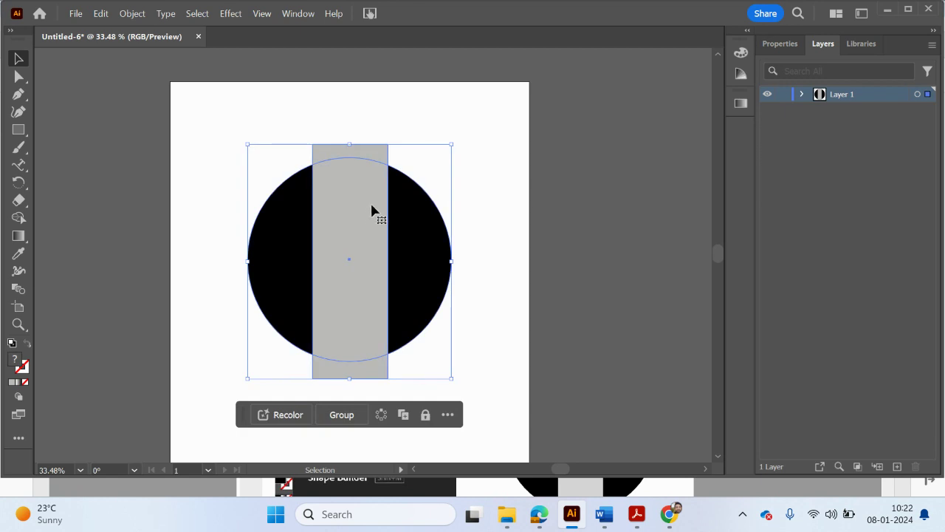
click(19, 218)
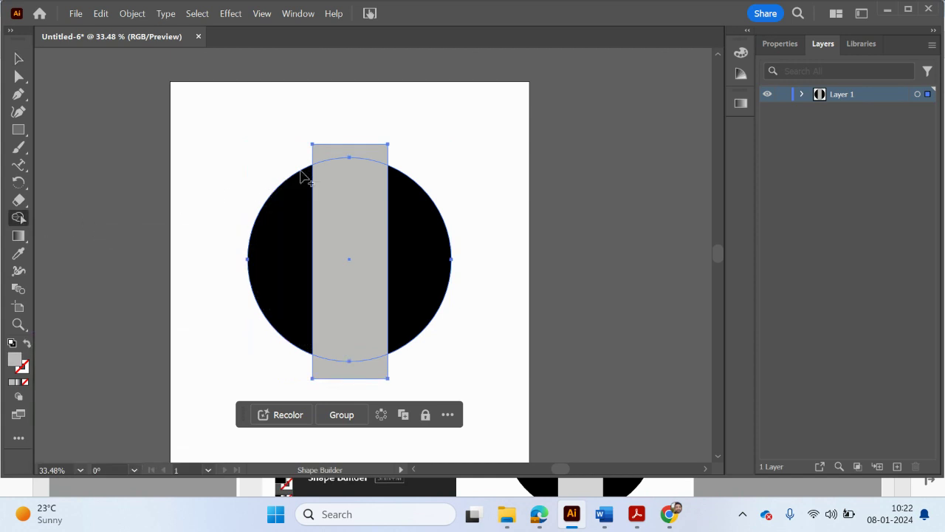
drag(298, 154, 399, 155)
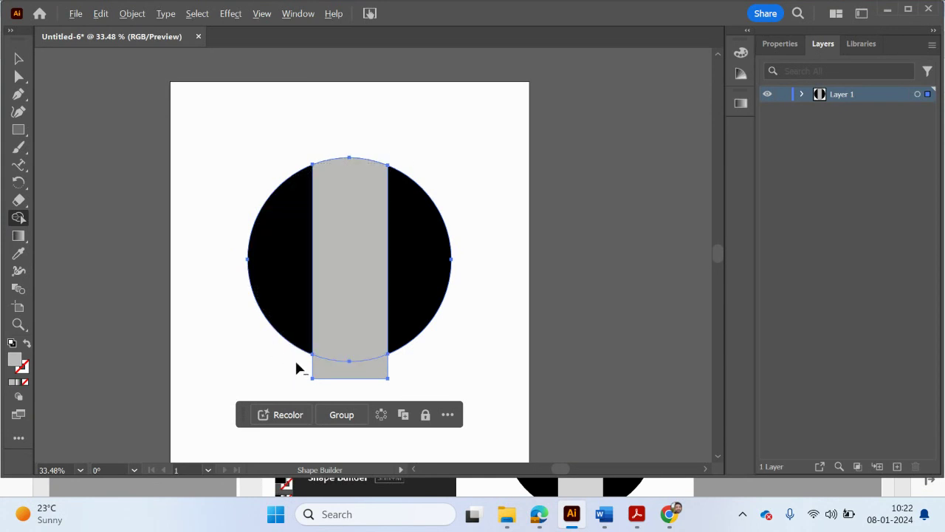
Erase the grey rectangle's overhang below the circle with Shape Builder
drag(297, 366, 406, 374)
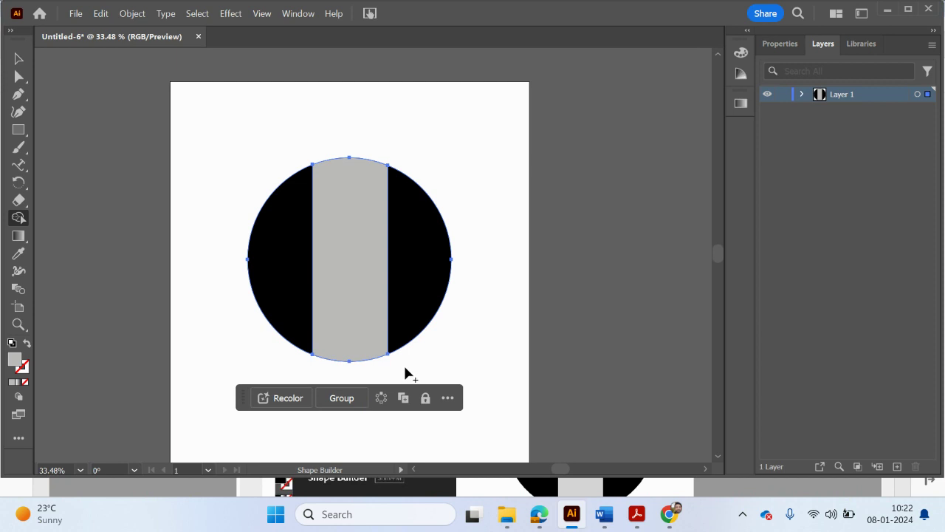
Switch to the PDF in Acrobat and examine the page 12 and 13 instructions for cutting a second circle into a half circle
click(637, 514)
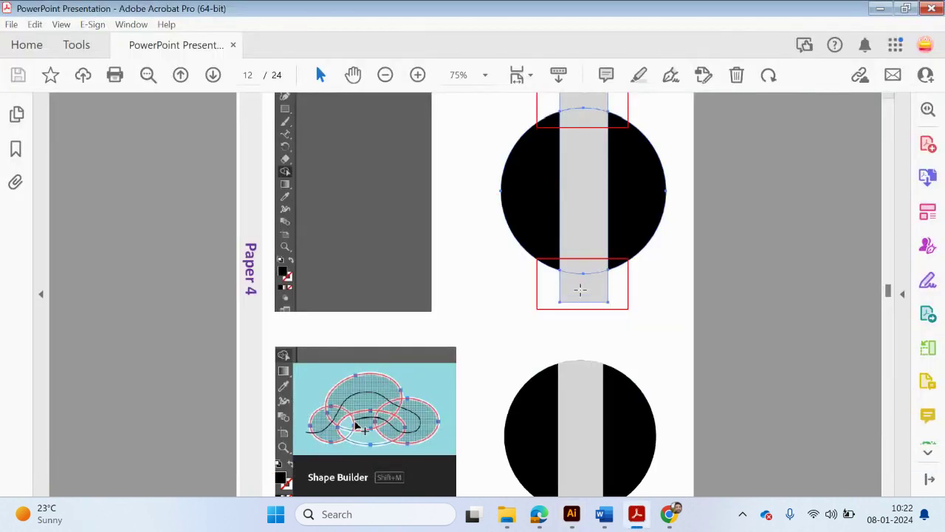
scroll(580, 290, up, 1)
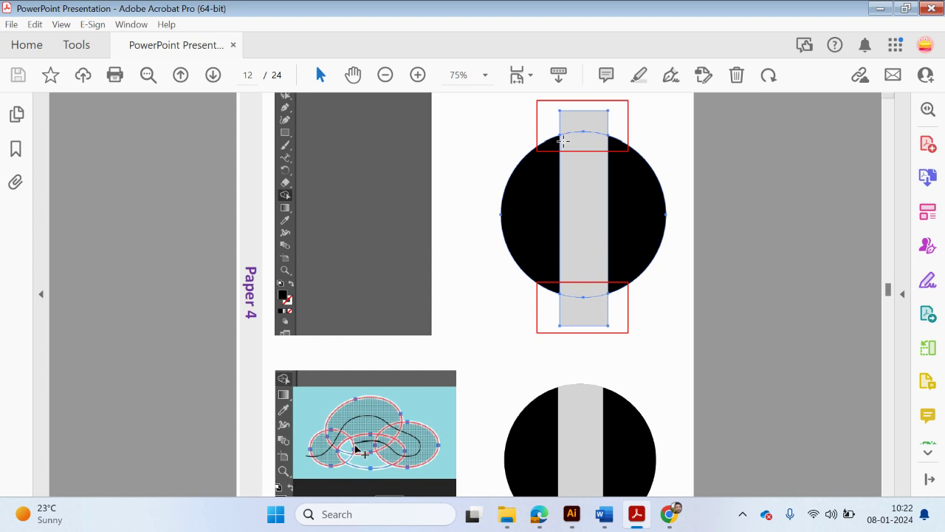
scroll(617, 220, down, 3)
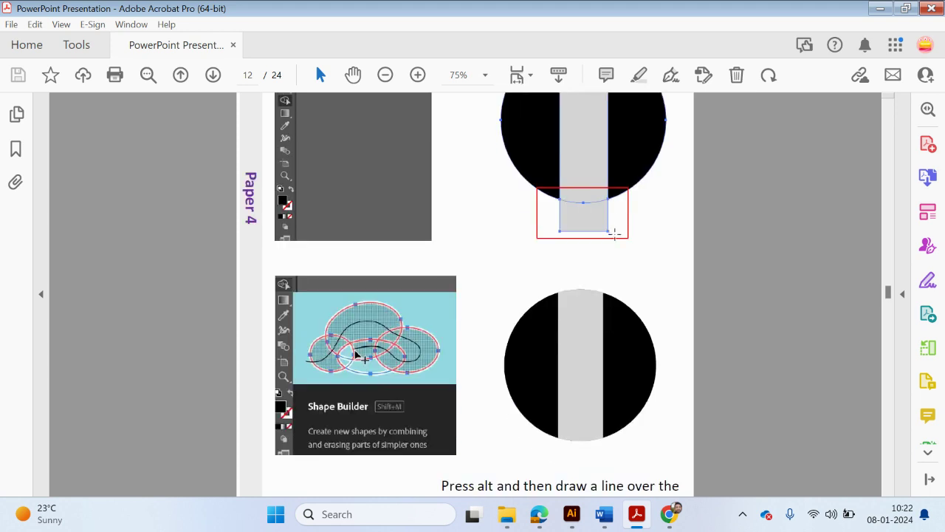
scroll(609, 245, down, 1)
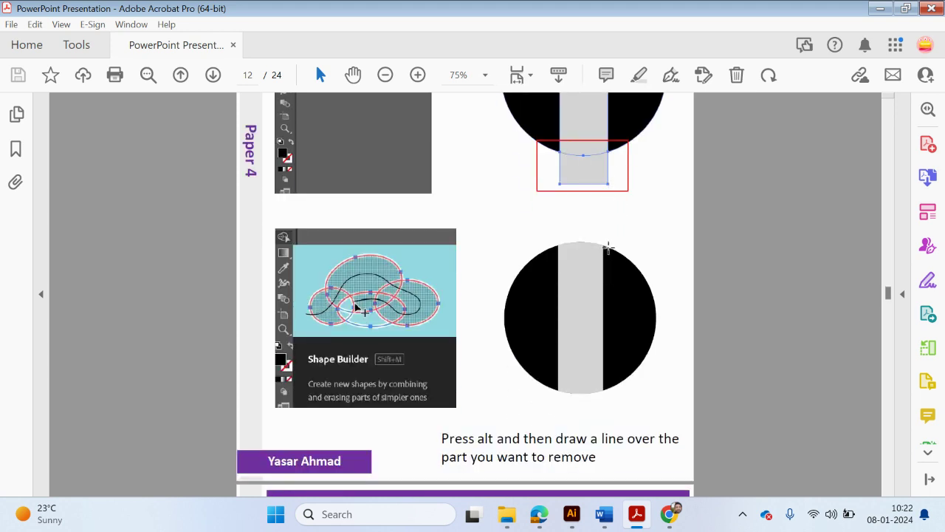
scroll(608, 247, down, 3)
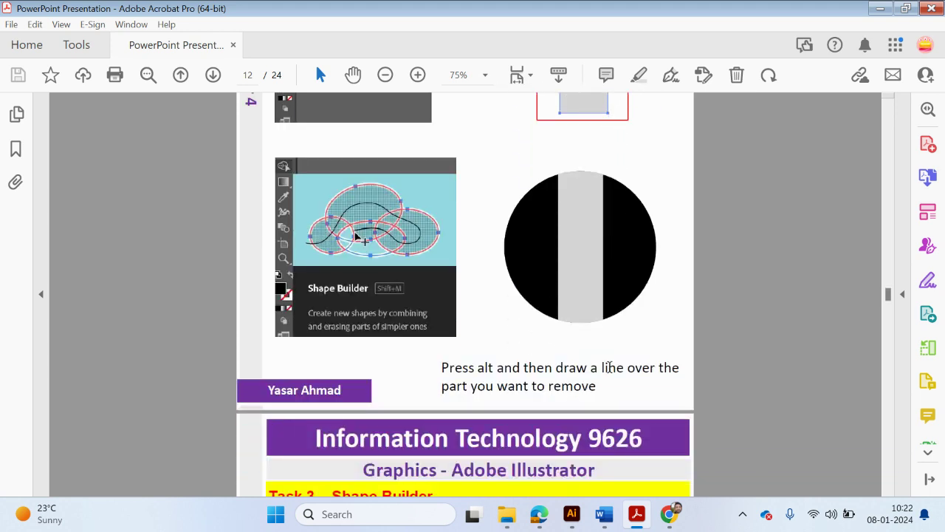
scroll(599, 395, down, 10)
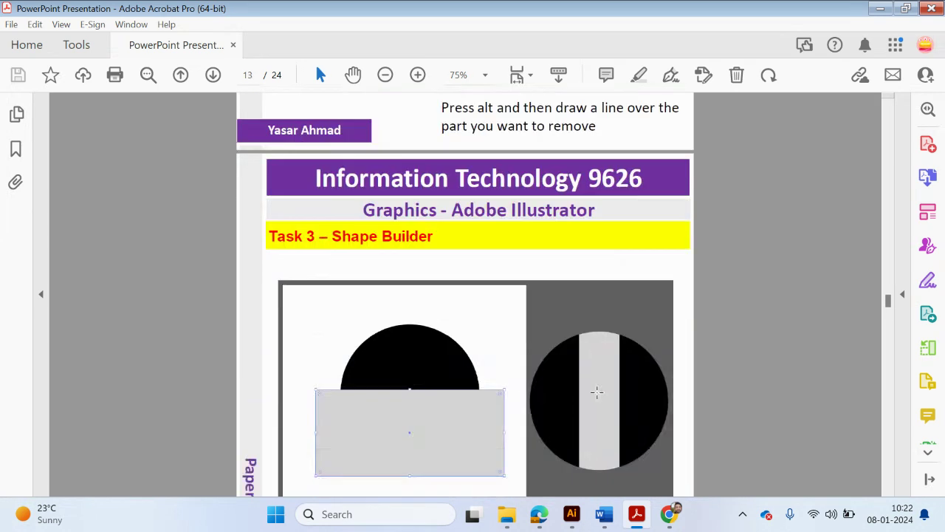
scroll(600, 391, down, 4)
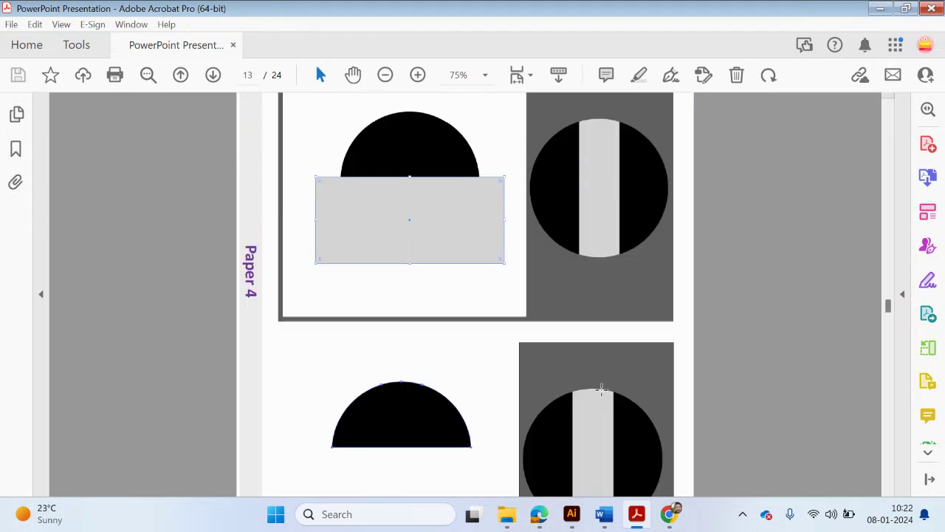
scroll(602, 390, up, 1)
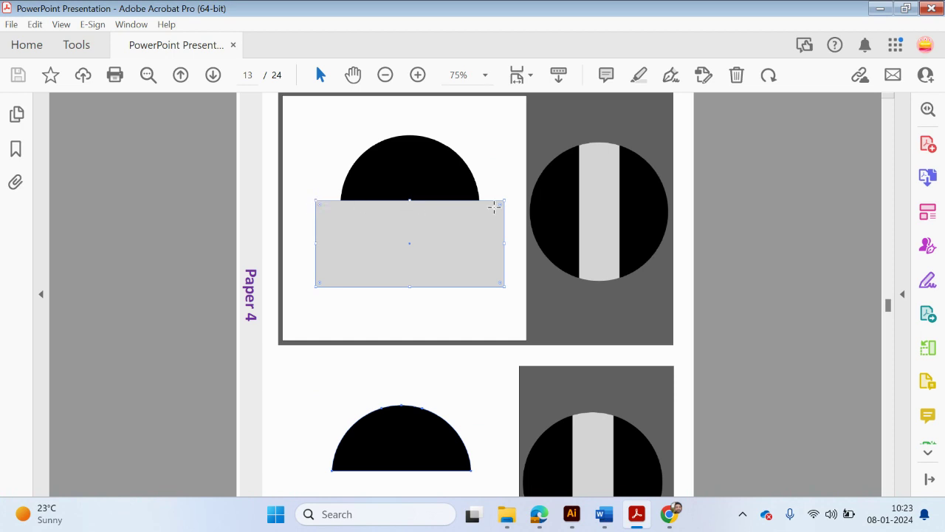
scroll(338, 281, down, 5)
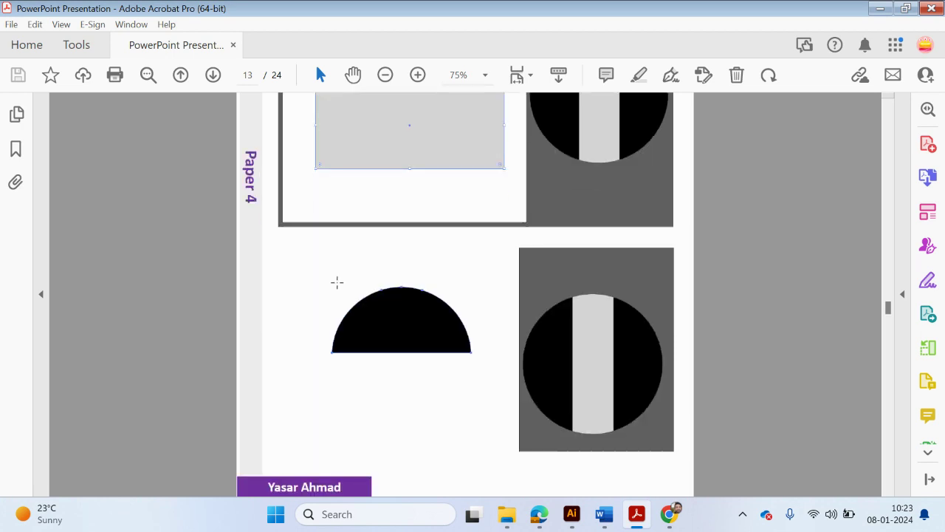
scroll(348, 288, up, 2)
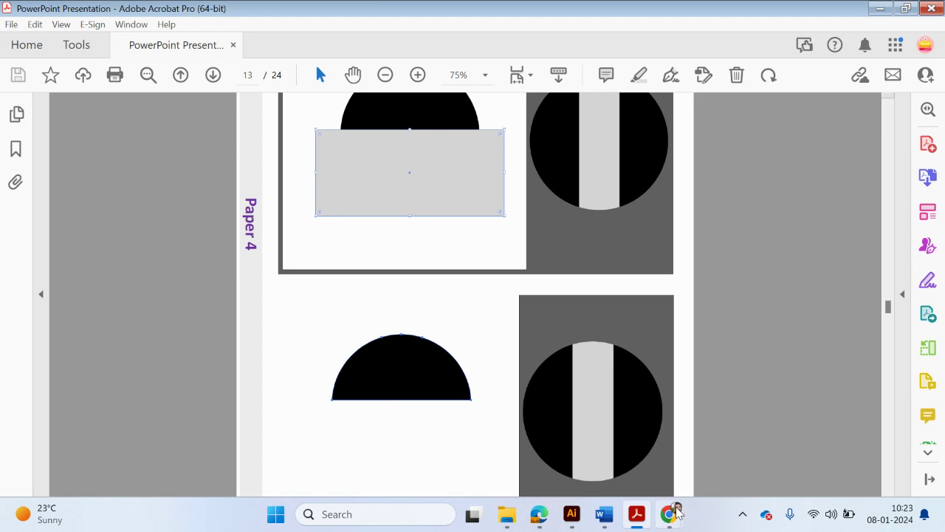
mouse_move(668, 513)
Back in Illustrator, duplicate the black circle without its grey strip and place the copy beside the original, overlapping the artboard's right edge
click(572, 514)
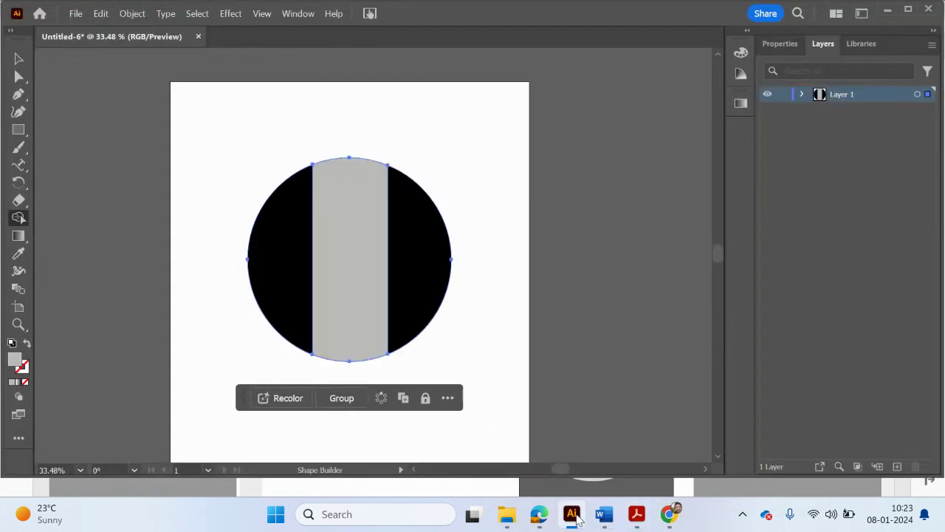
click(18, 59)
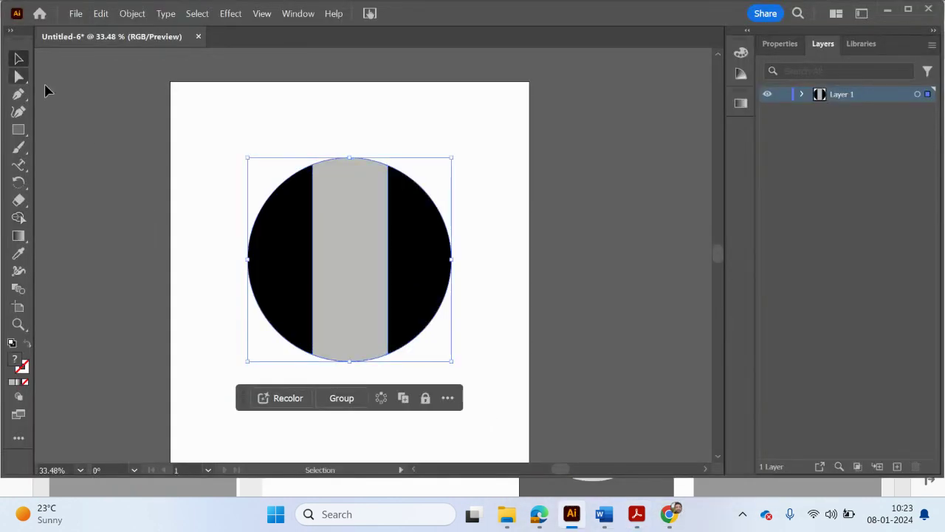
drag(211, 132, 498, 381)
click(520, 333)
click(431, 276)
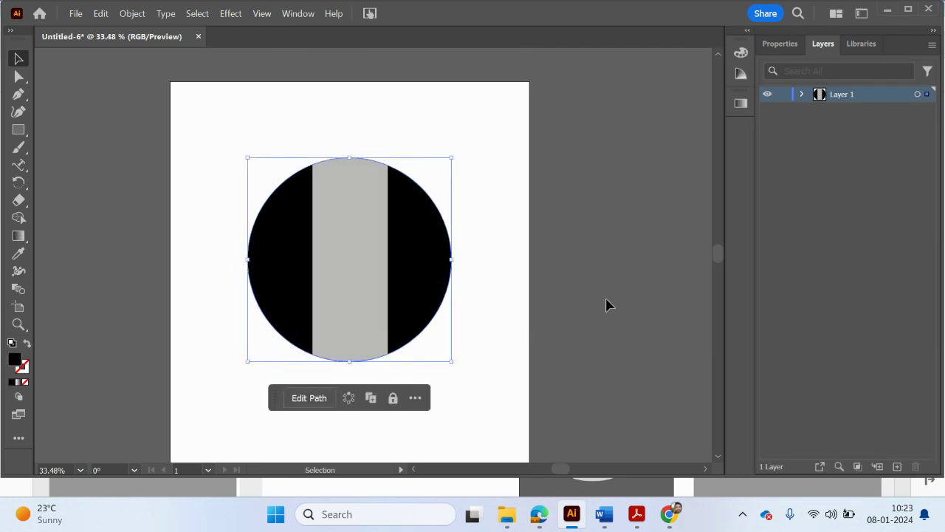
click(528, 310)
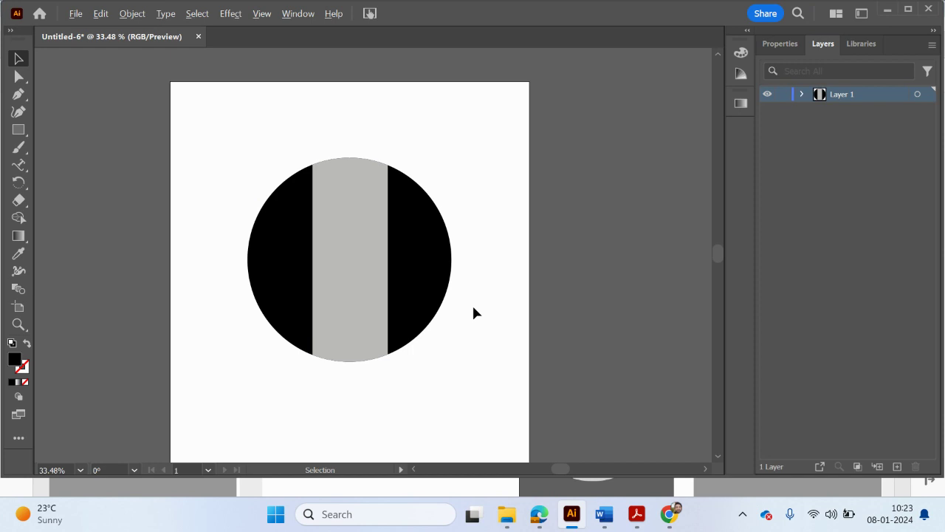
drag(424, 278, 660, 247)
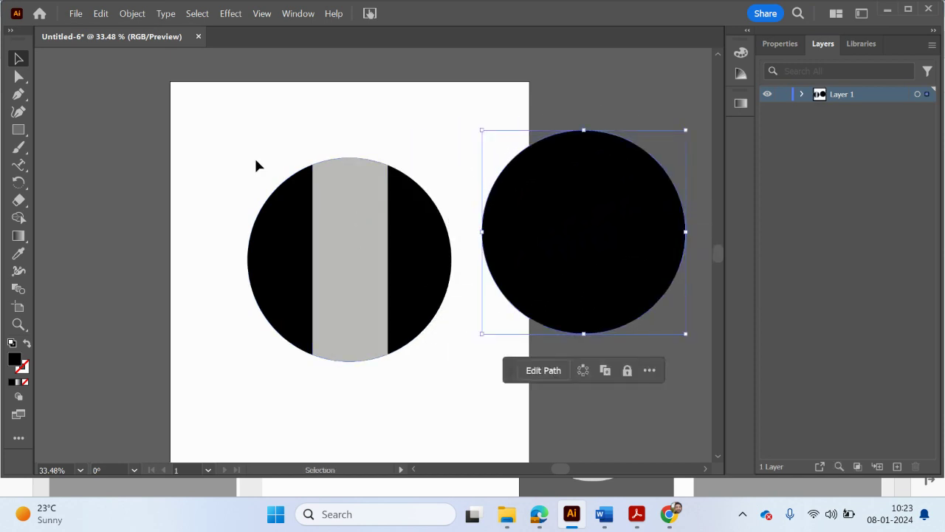
Move the striped circle over the artboard's left edge and bring the plain black circle fully onto the artboard
drag(202, 135, 472, 377)
drag(426, 318, 247, 361)
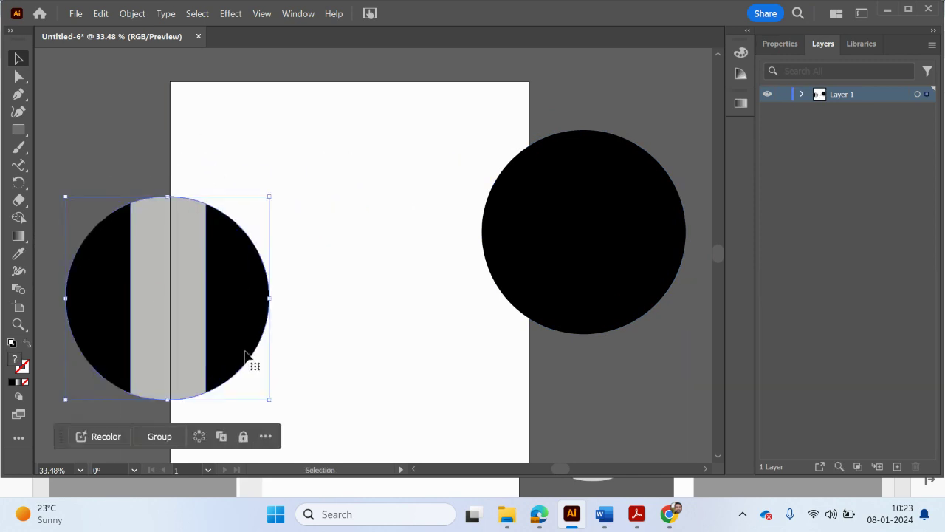
drag(560, 253, 393, 263)
click(602, 271)
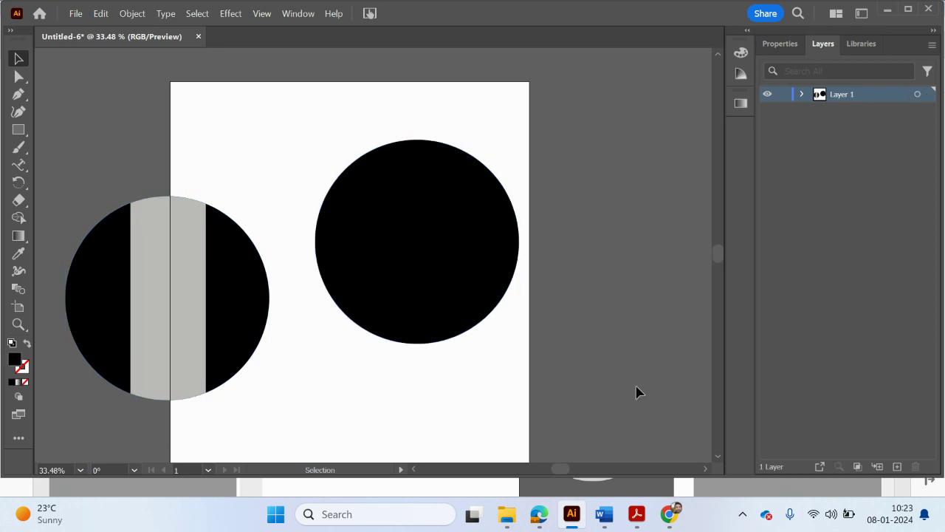
Switch to the PDF in Acrobat and check how the rectangle covers the circle's lower half on page 13
click(647, 515)
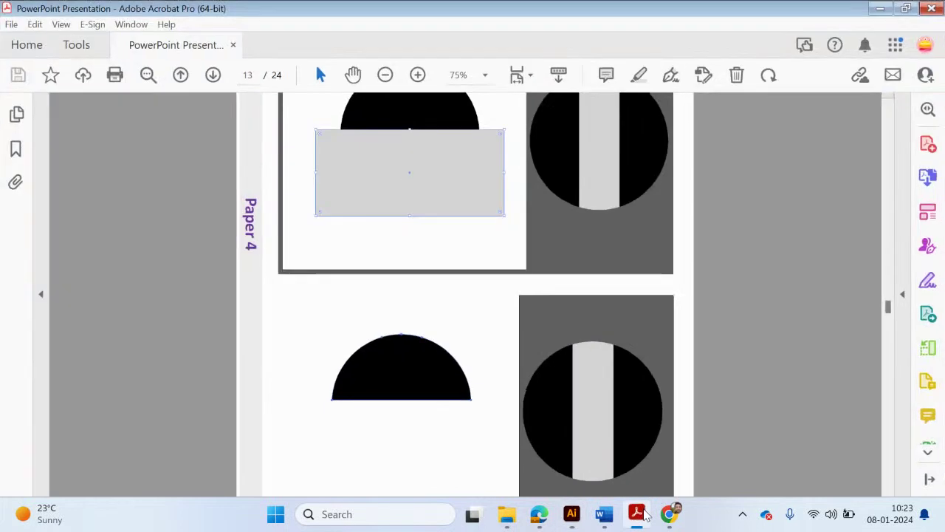
scroll(540, 414, up, 2)
scroll(499, 287, down, 3)
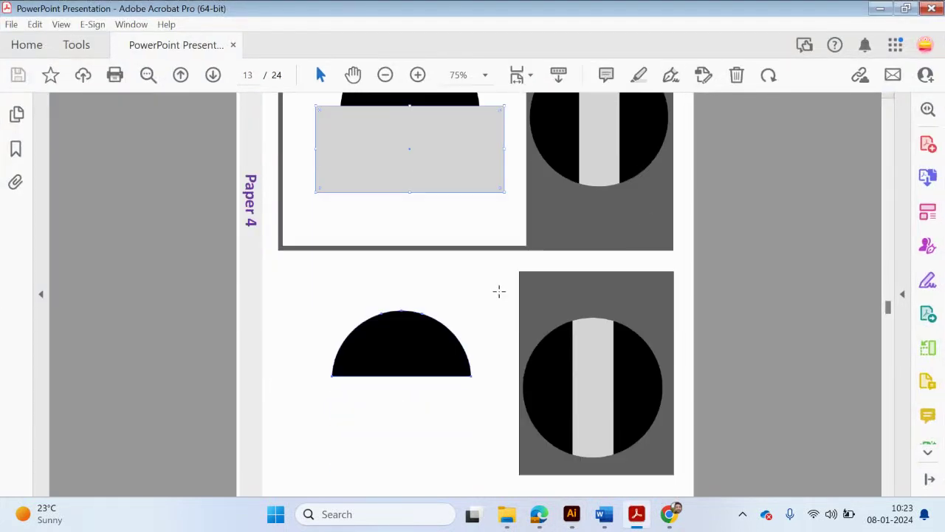
scroll(499, 291, up, 1)
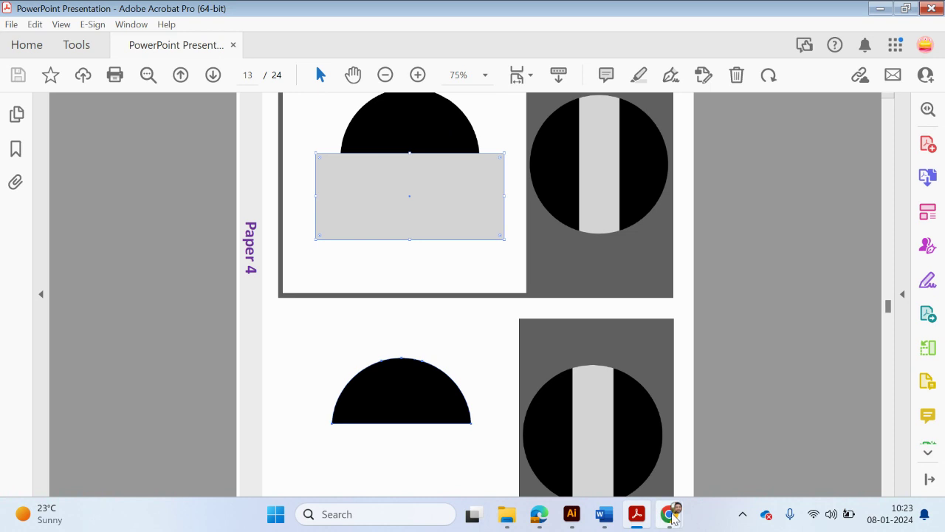
Back in Illustrator, set the fill to grey C4BCBD and draw a wide rectangle covering the lower part of the plain black circle
click(572, 514)
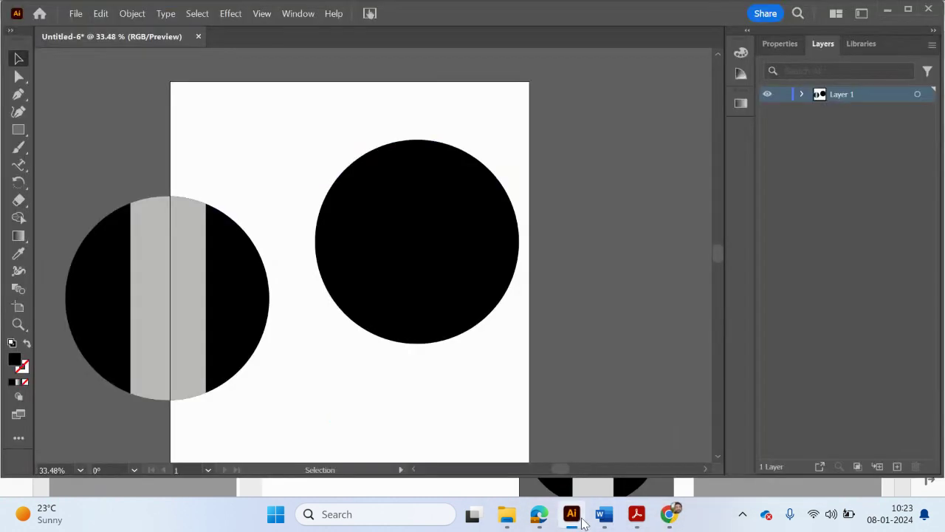
click(18, 130)
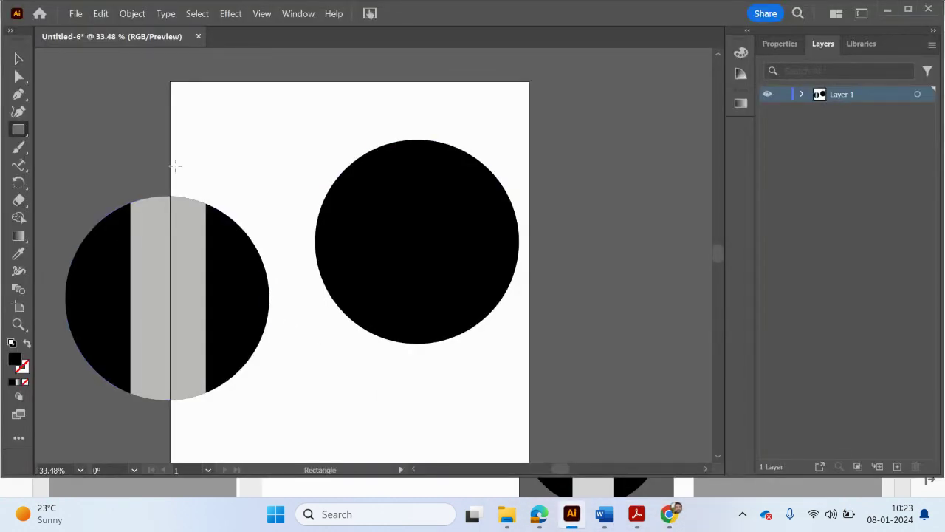
drag(294, 231, 484, 309)
key(ctrl+z)
double_click(14, 359)
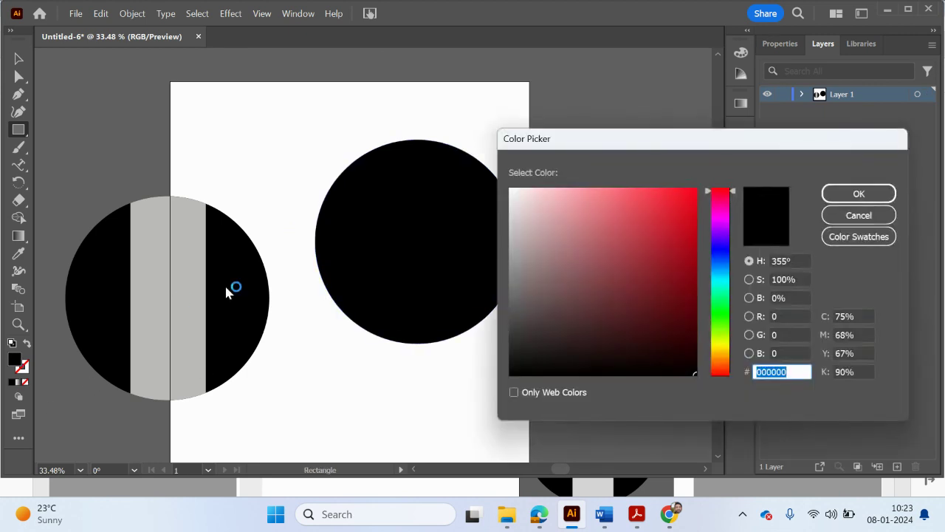
click(524, 224)
click(513, 230)
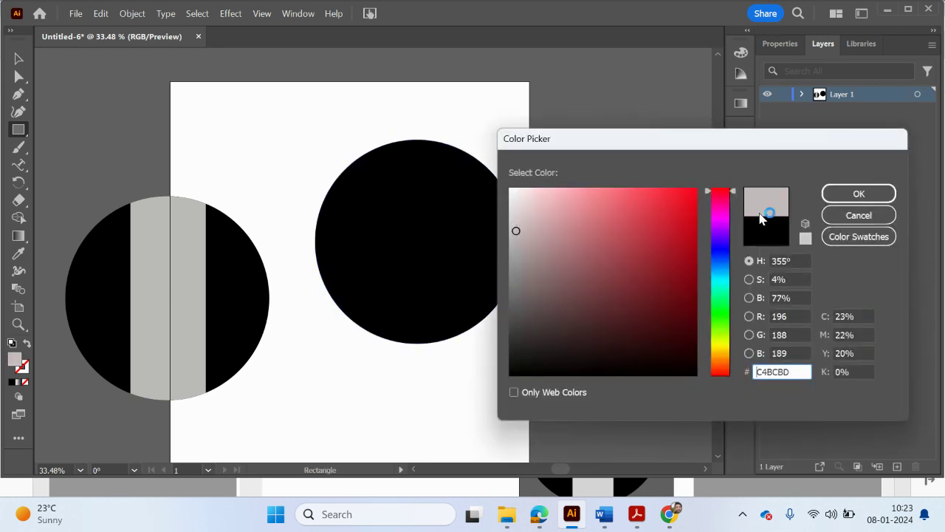
click(850, 194)
drag(300, 218, 525, 353)
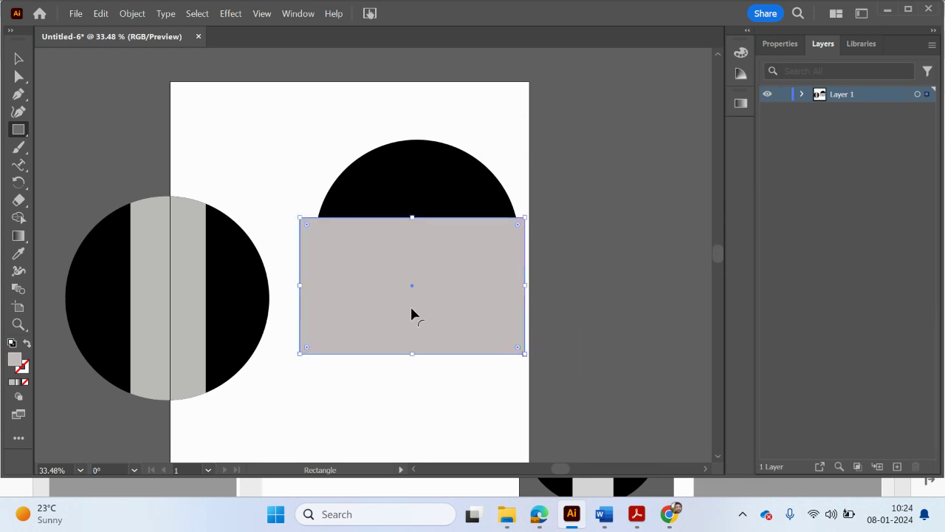
Select the plain circle and the wide rectangle and erase everything below the rectangle's upper edge with Shape Builder
click(20, 60)
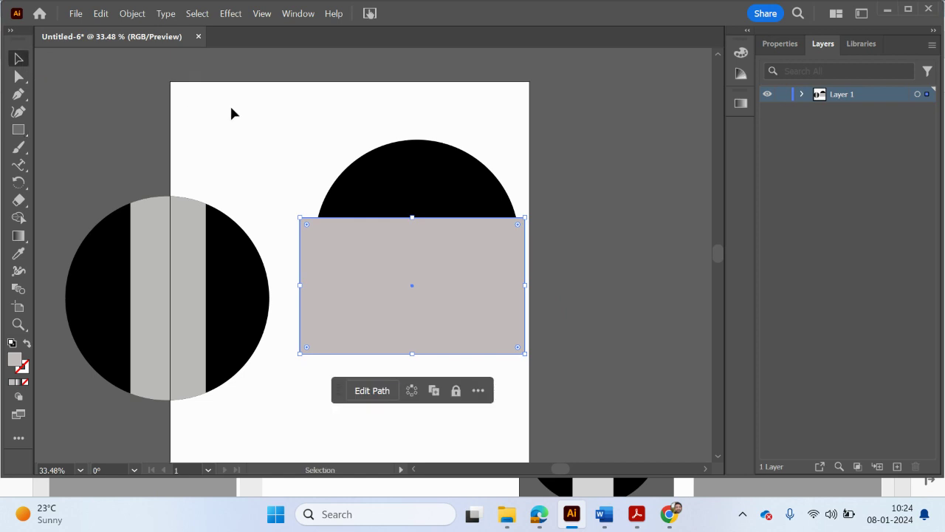
drag(277, 109, 553, 369)
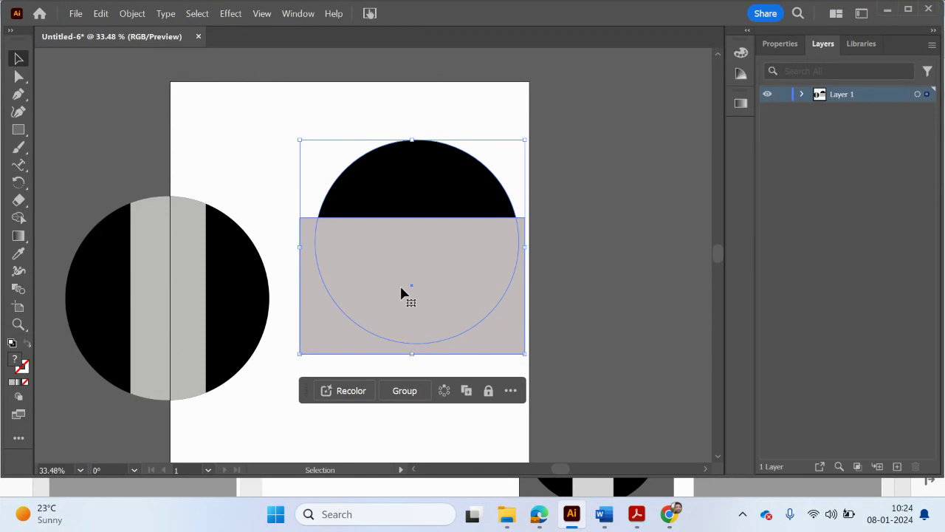
click(19, 219)
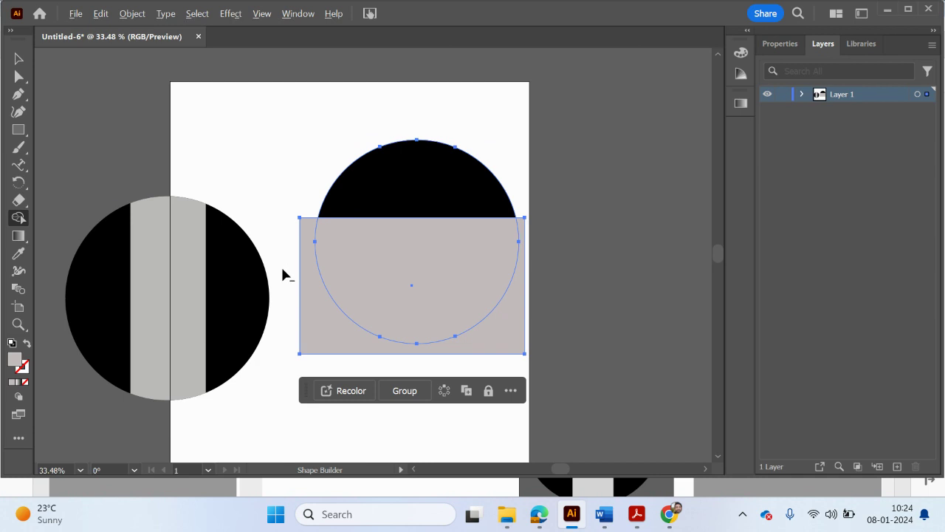
mouse_move(283, 269)
mouse_down()
mouse_move(411, 251)
mouse_move(531, 265)
mouse_up()
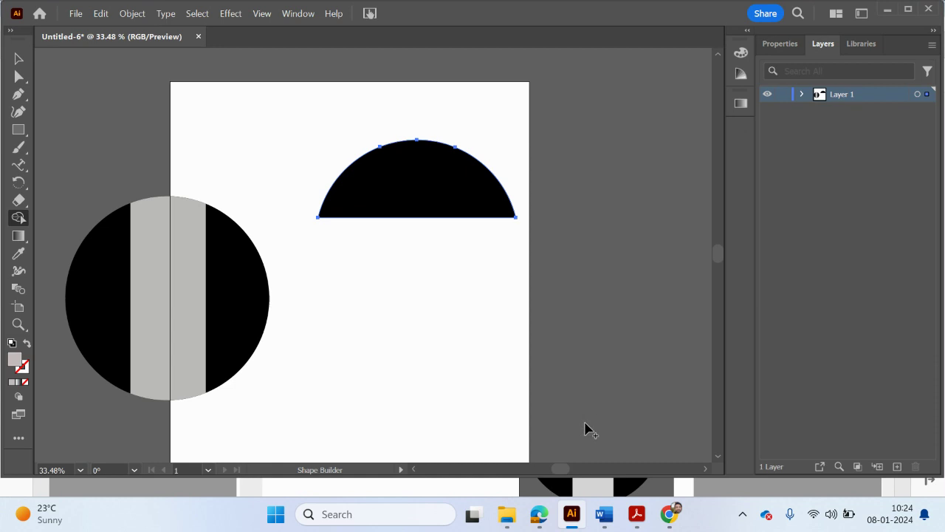
Switch to the PDF in Acrobat and examine the page 14 instructions on arranging, colouring and layering the shapes
click(638, 514)
scroll(591, 382, down, 5)
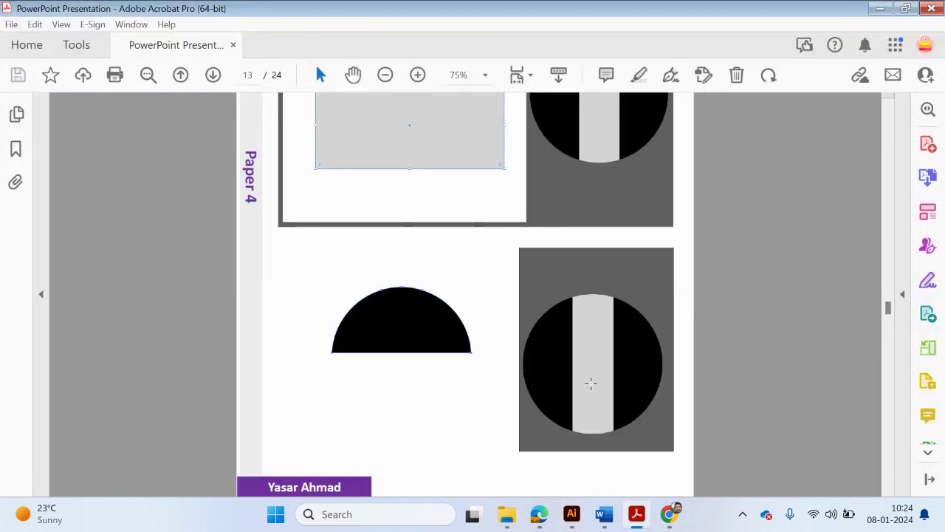
scroll(591, 382, down, 3)
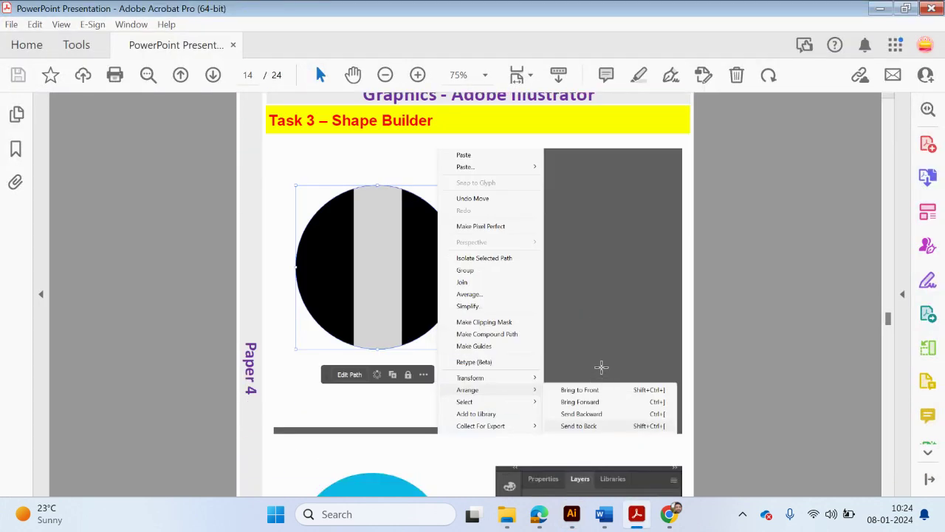
scroll(585, 363, down, 3)
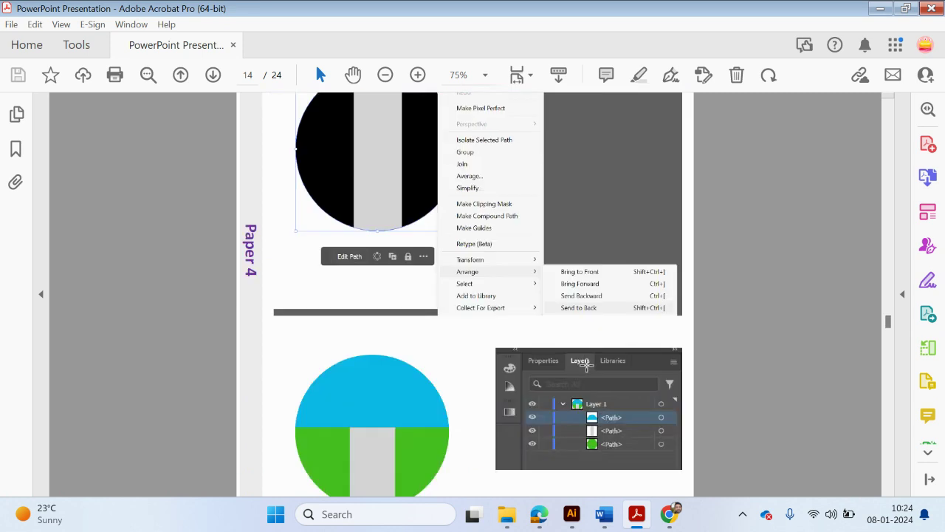
scroll(584, 365, up, 1)
scroll(589, 369, up, 1)
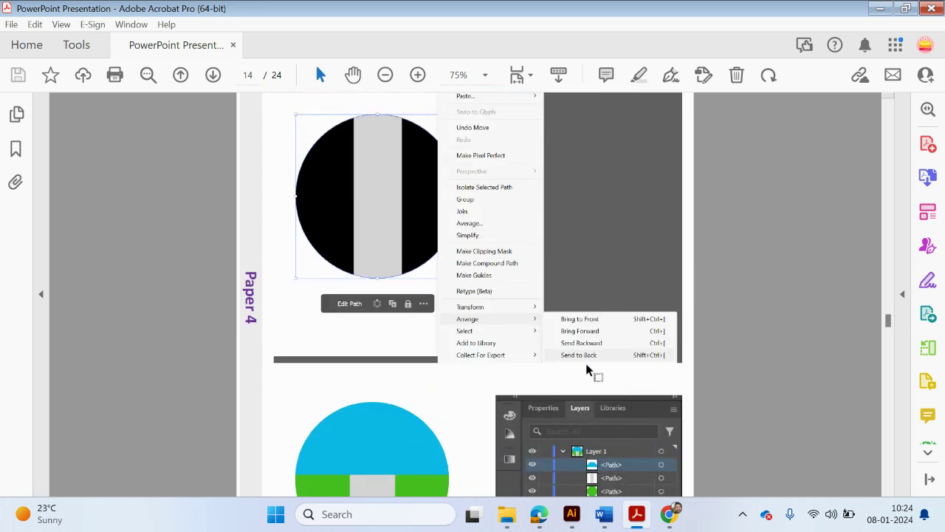
scroll(587, 365, down, 2)
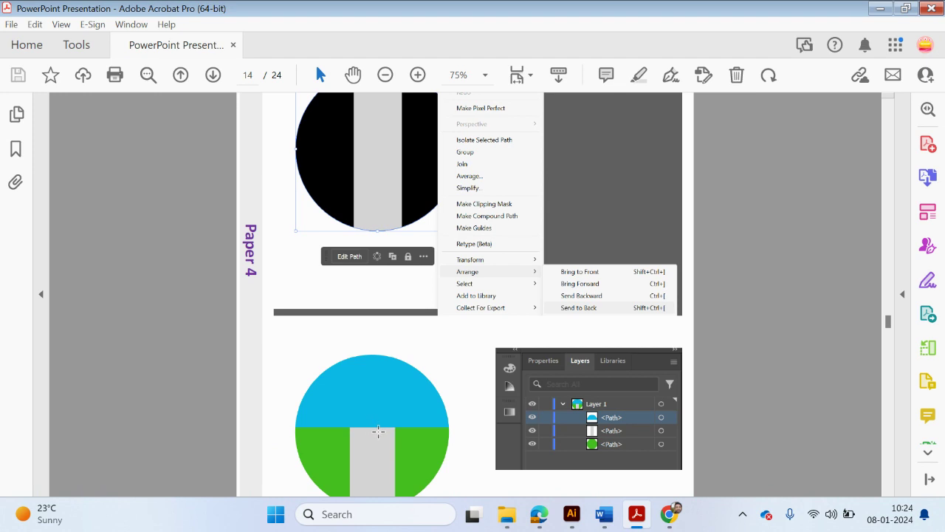
Compare page 14's Send to Back example with the blue, grey and green result and its layer order
scroll(509, 277, up, 2)
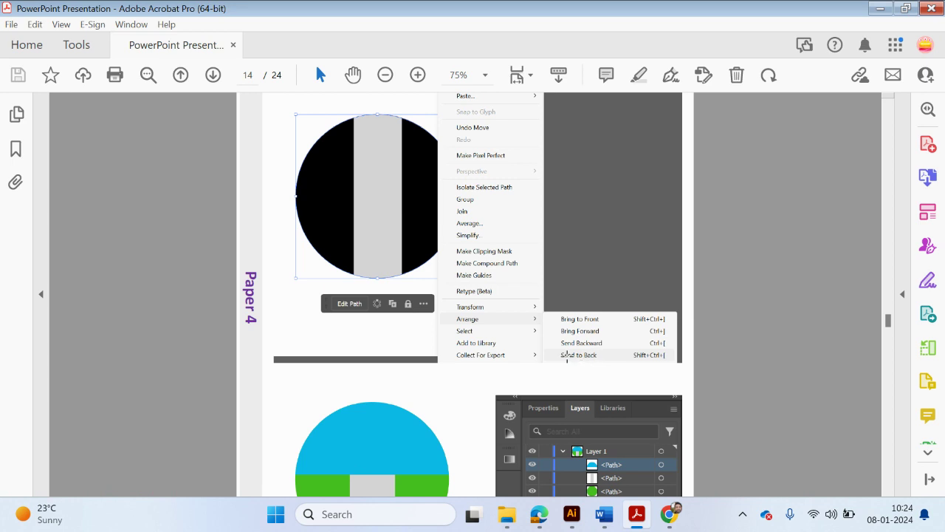
scroll(533, 347, down, 2)
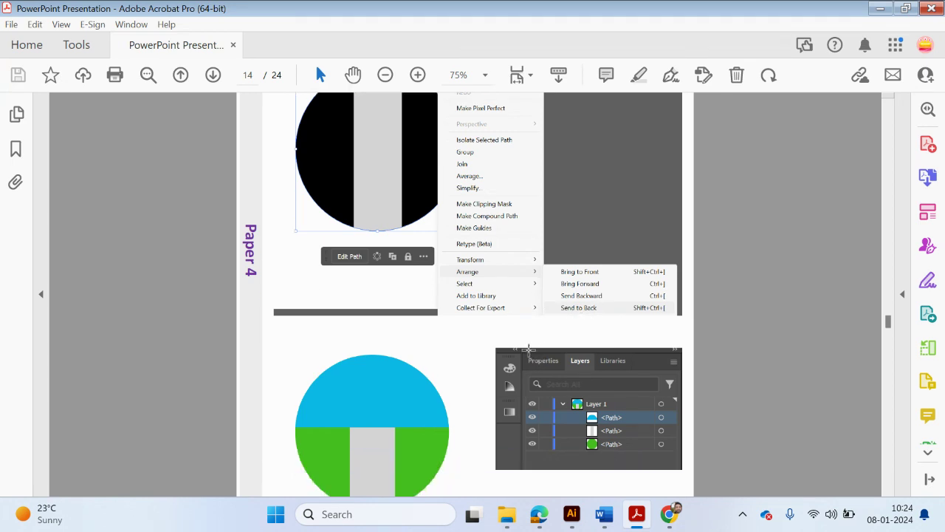
scroll(532, 354, down, 1)
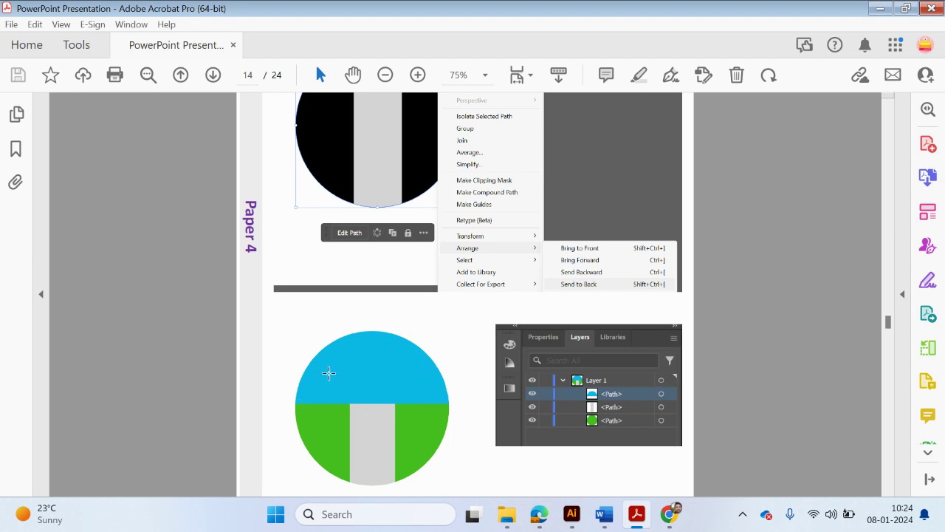
scroll(331, 373, up, 3)
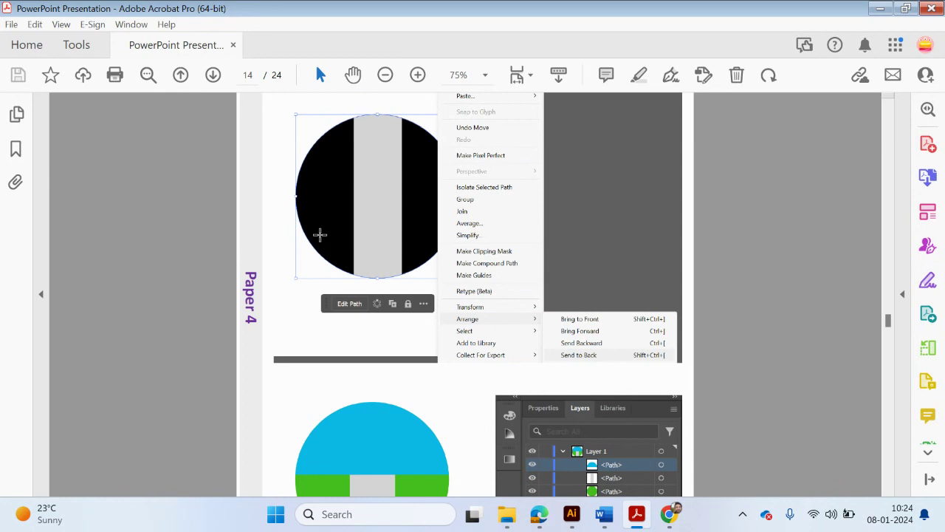
scroll(418, 267, down, 6)
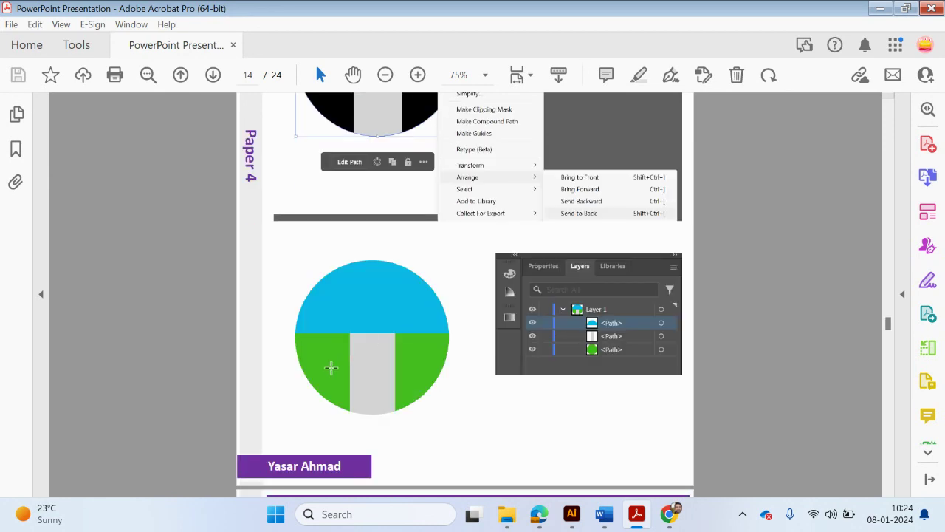
scroll(334, 372, up, 5)
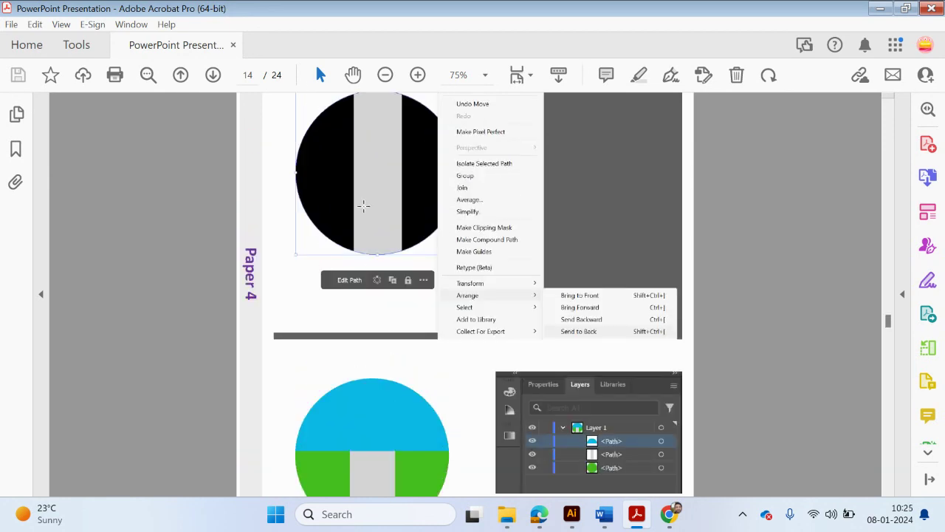
scroll(362, 204, up, 1)
scroll(381, 186, down, 2)
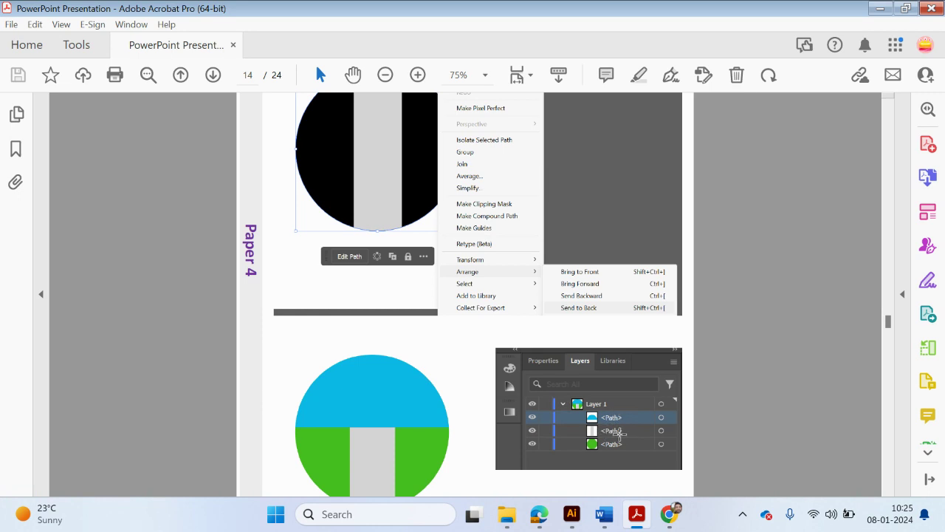
scroll(443, 417, down, 1)
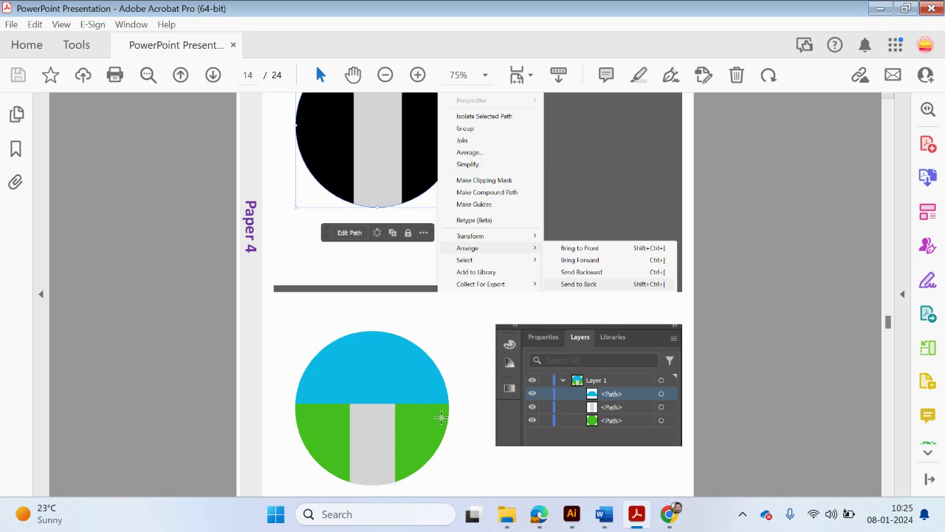
Switch back to Illustrator and fill the black half-circle with blue 39BCEA
click(572, 515)
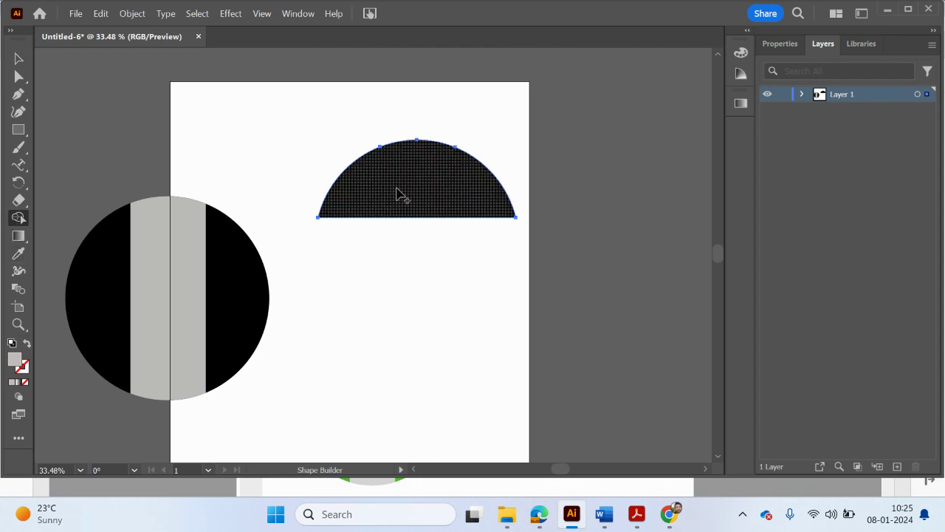
drag(285, 121, 543, 230)
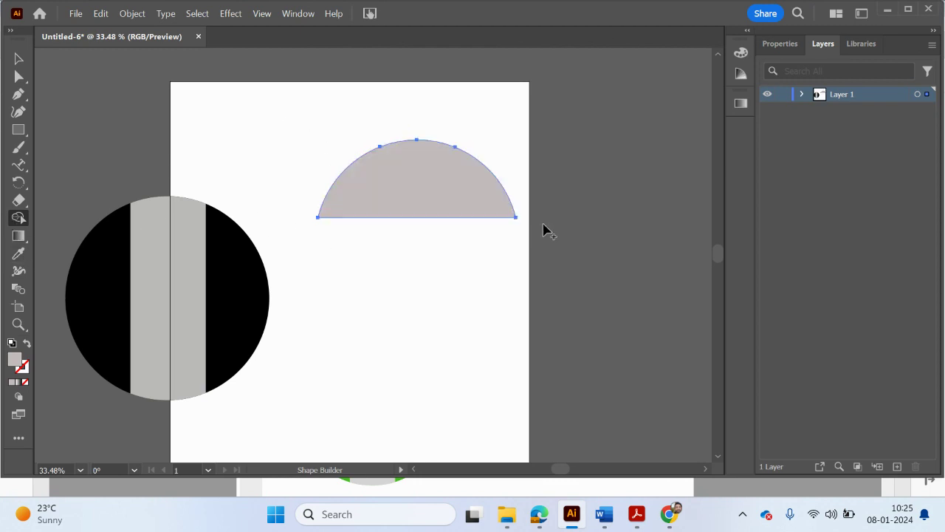
click(18, 58)
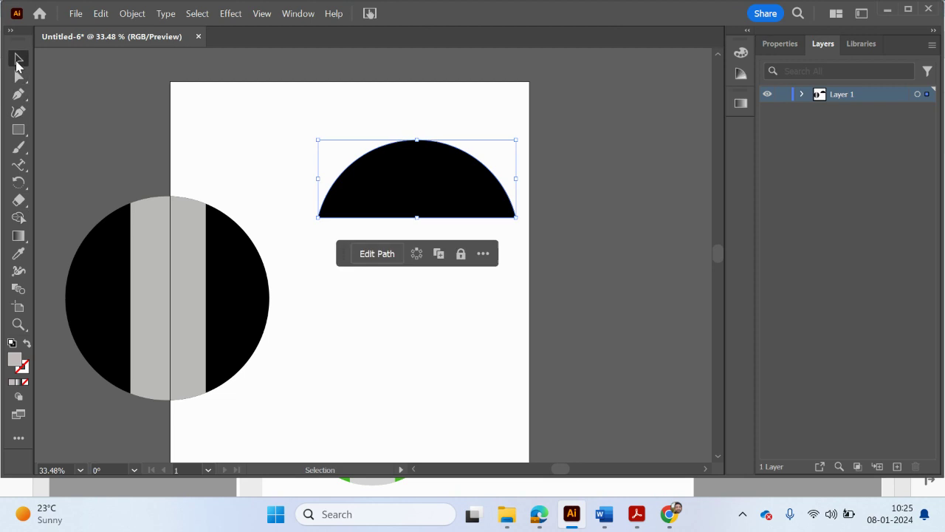
drag(300, 109, 536, 231)
double_click(15, 360)
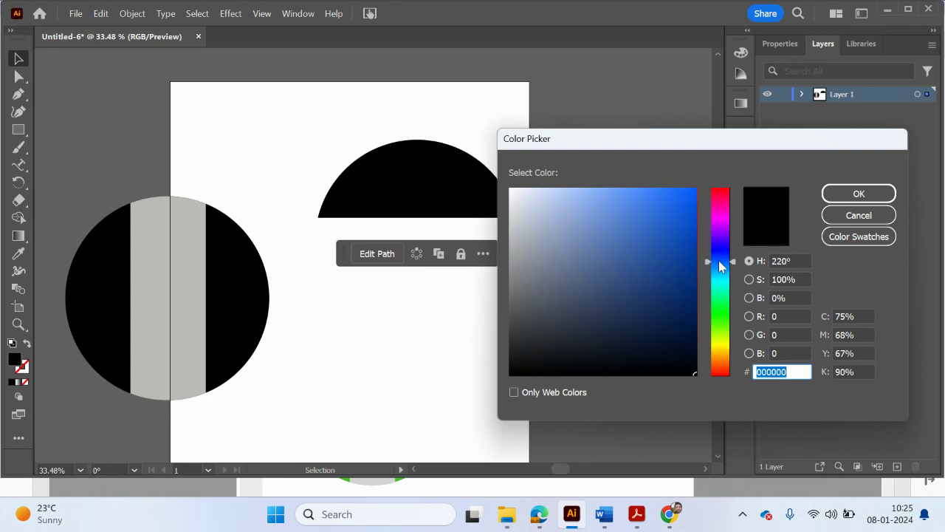
drag(721, 267, 712, 274)
click(658, 223)
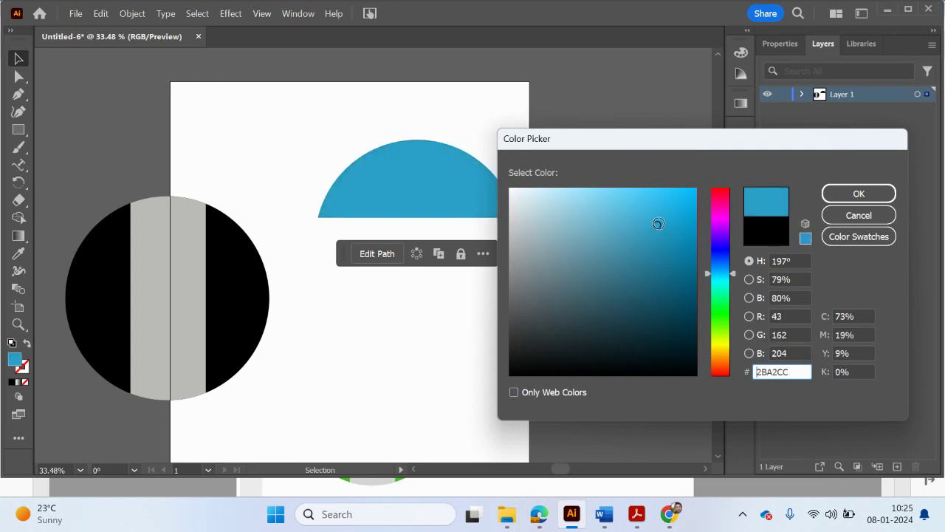
mouse_move(658, 223)
mouse_down()
mouse_move(667, 211)
mouse_move(652, 201)
mouse_up()
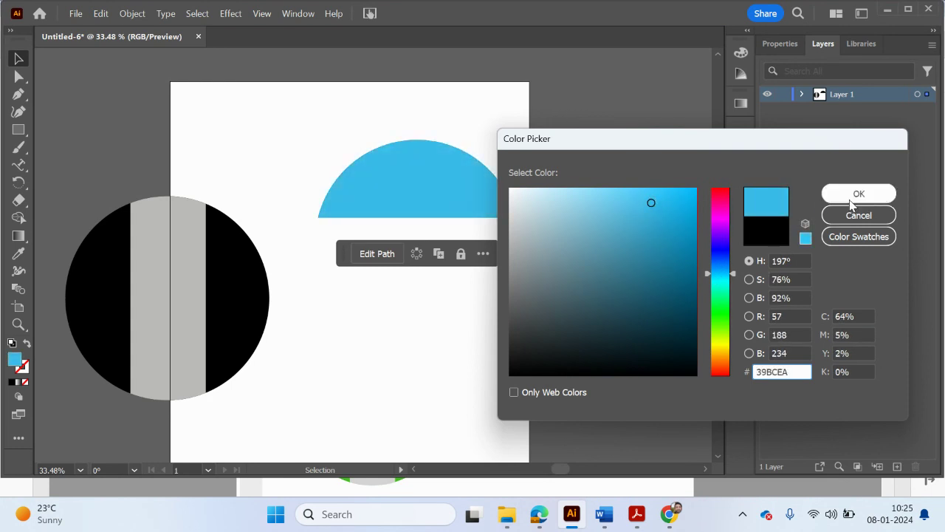
click(831, 197)
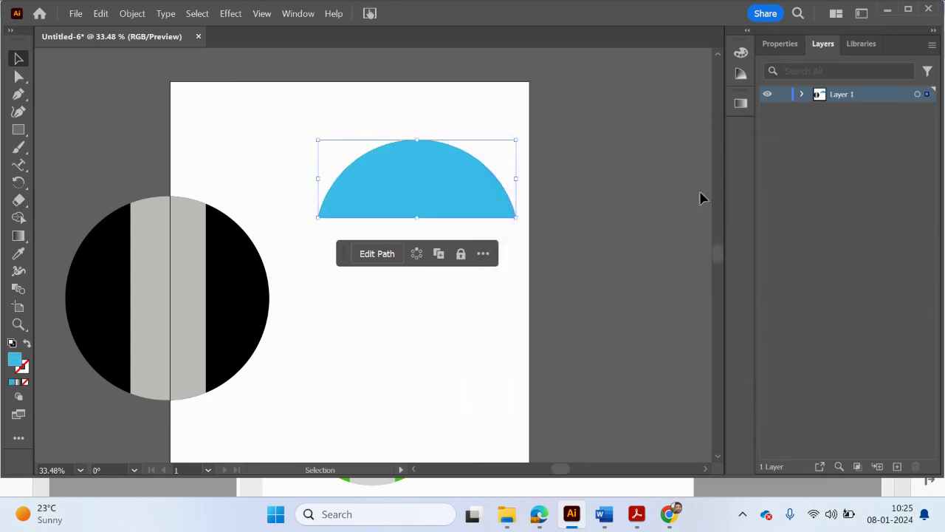
Expand Layer 1 and move the blue half-circle's path above the grey stripe in the stacking order
click(802, 94)
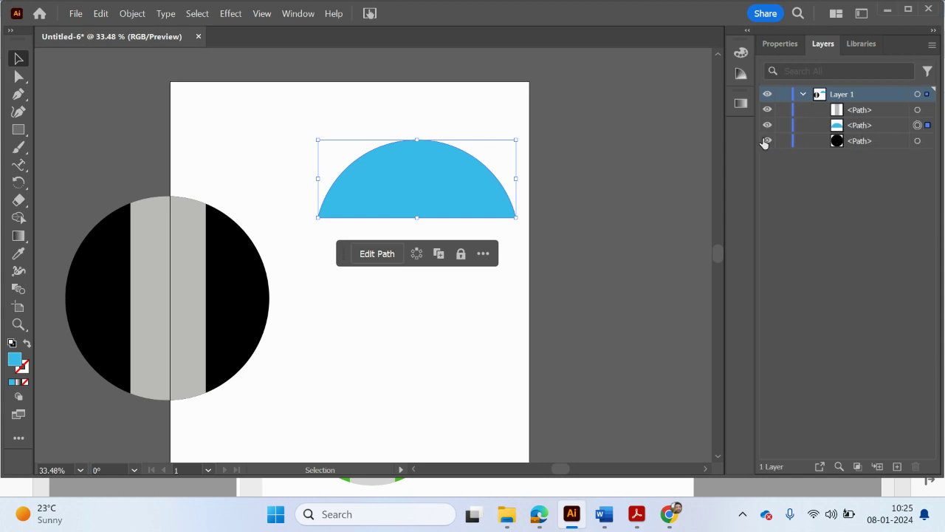
right_click(445, 193)
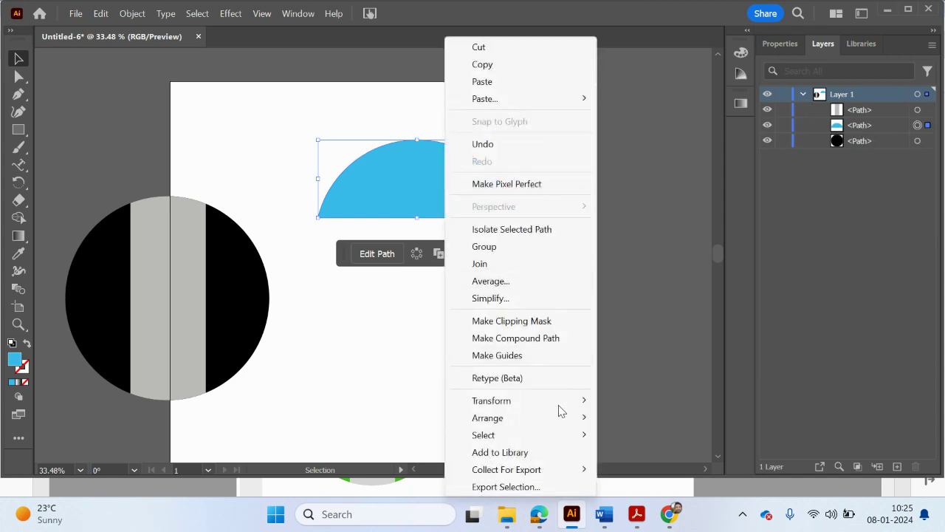
mouse_move(572, 419)
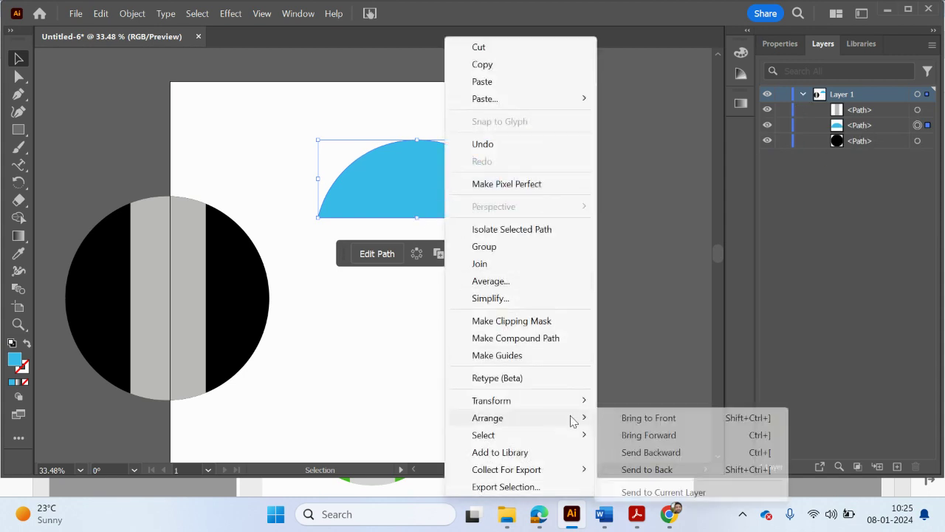
click(850, 267)
drag(868, 131, 869, 108)
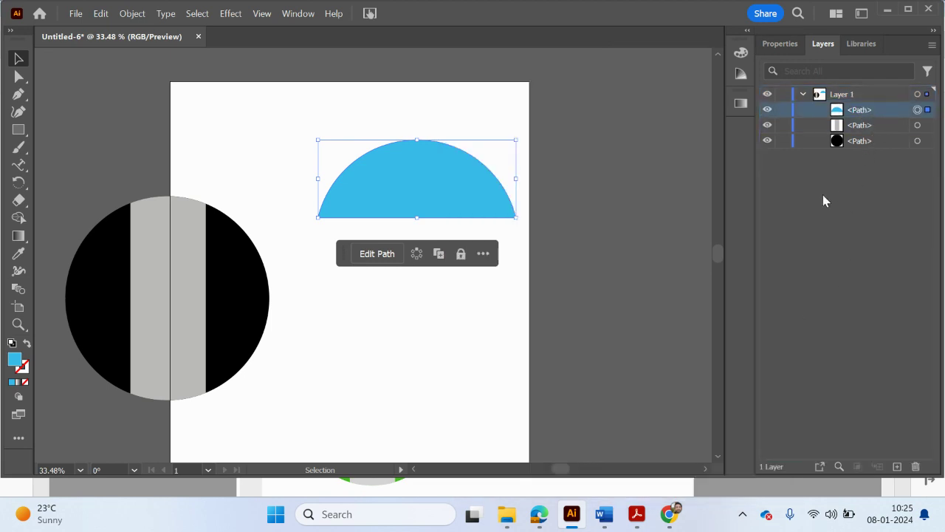
click(451, 354)
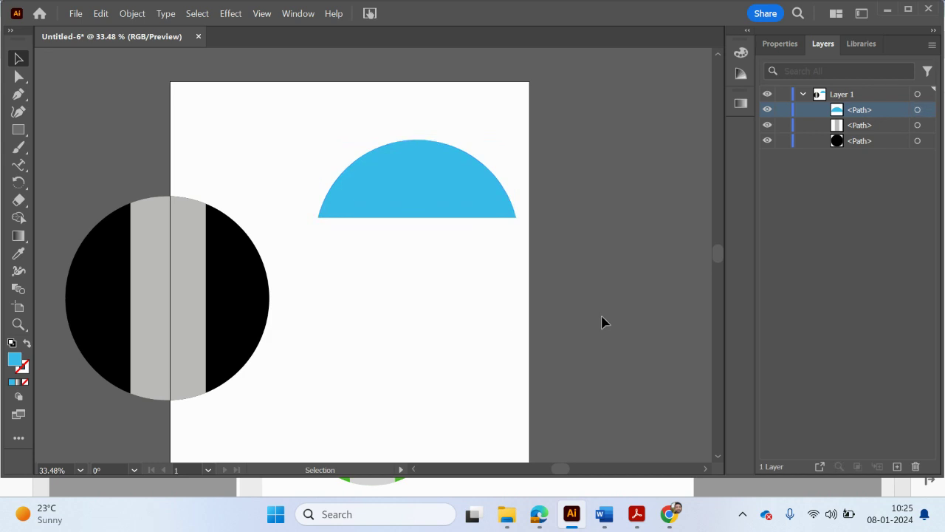
Select the black circle together with its grey stripe and move both onto the artboard below the blue half-circle
click(849, 141)
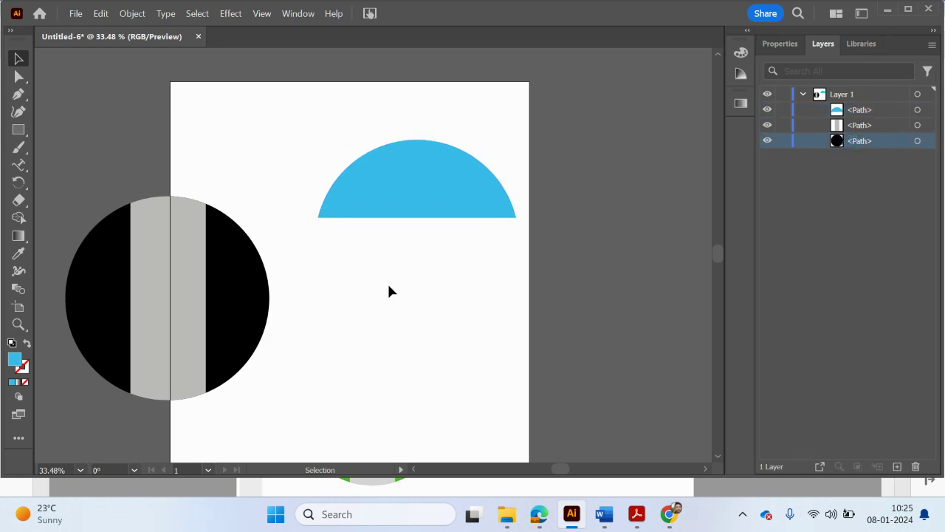
click(238, 322)
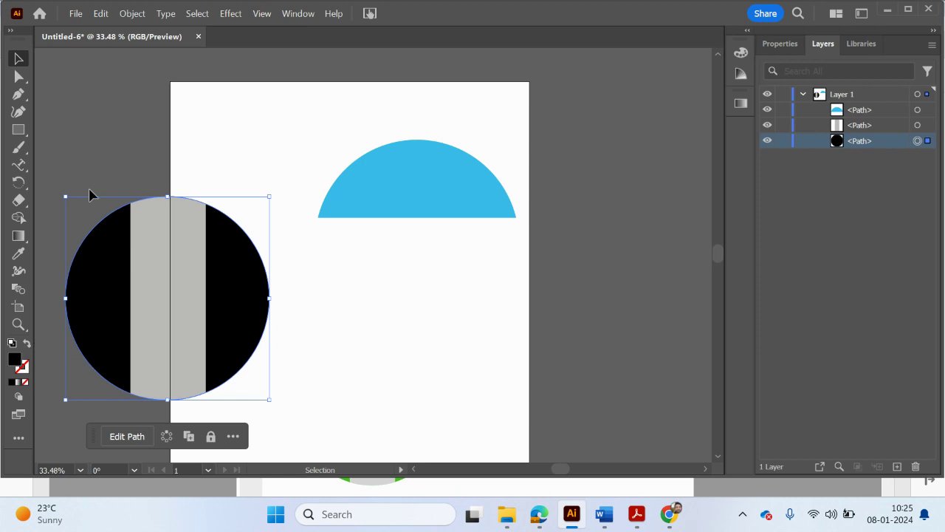
drag(58, 185, 287, 423)
drag(243, 348, 420, 374)
click(508, 365)
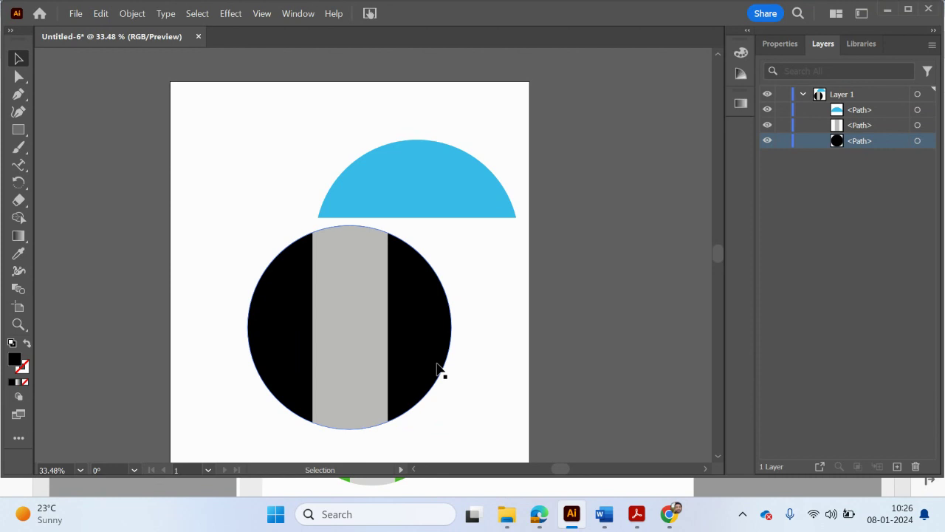
Fill the black circle behind the grey stripe with green 28DD39
click(439, 371)
double_click(15, 362)
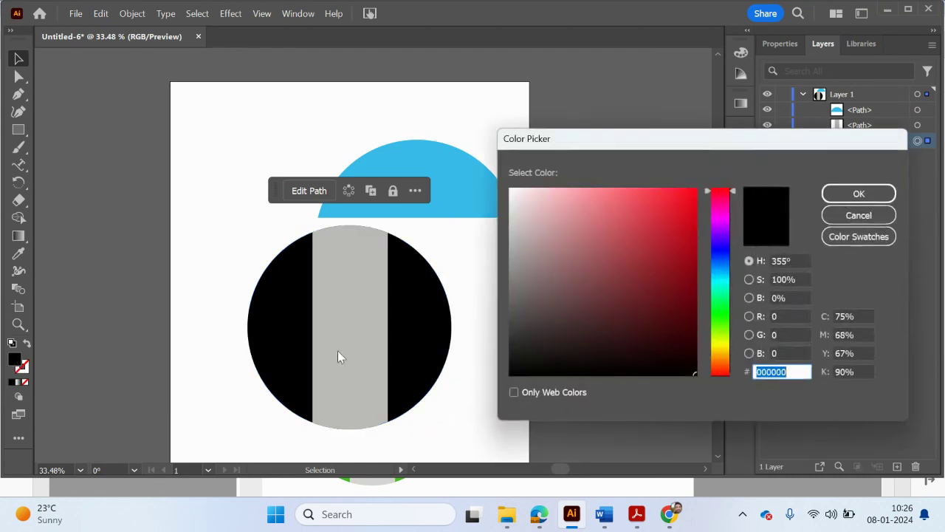
drag(729, 288, 729, 309)
click(673, 213)
drag(673, 213, 663, 210)
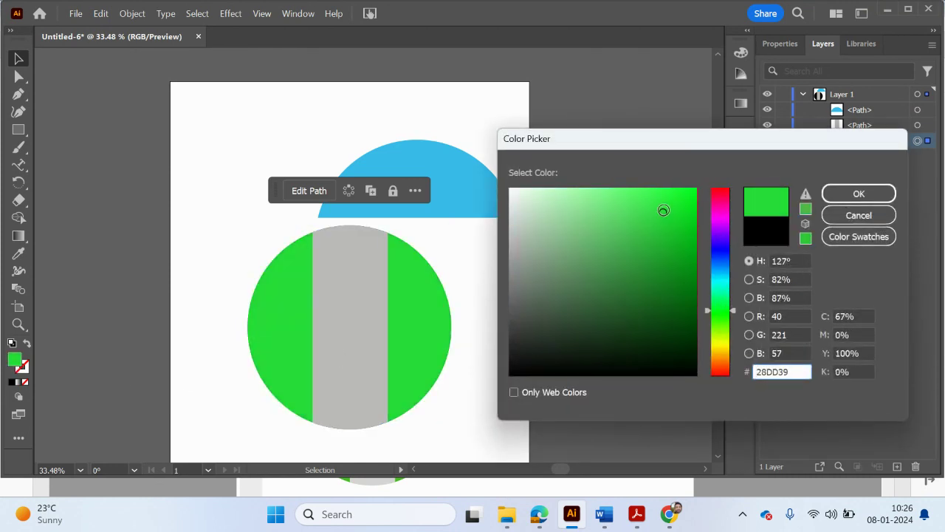
click(845, 195)
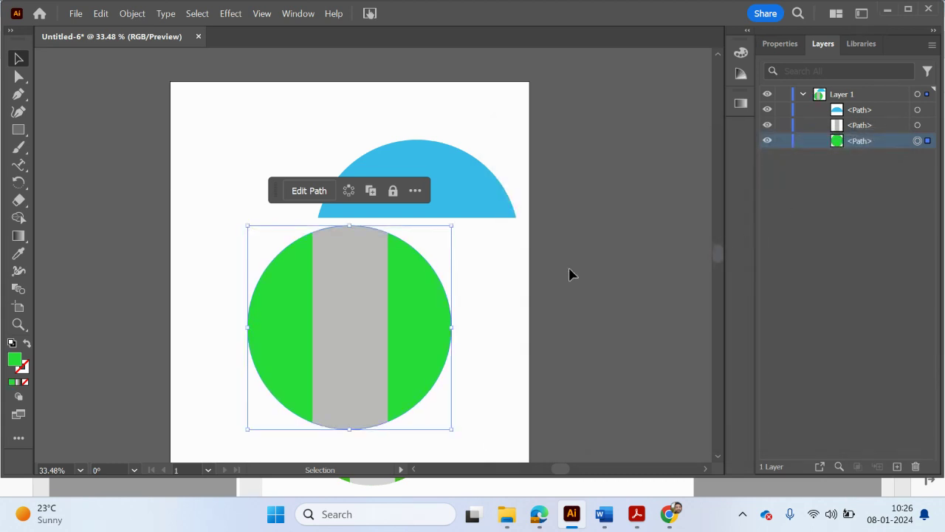
Place the blue half-circle over the upper part of the green circle so their curved edges align
click(492, 237)
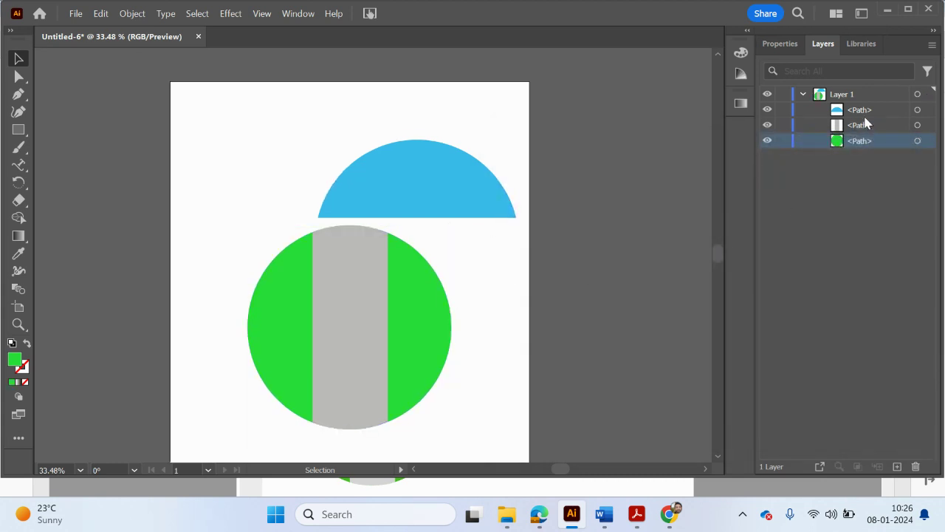
drag(454, 196, 390, 276)
click(442, 256)
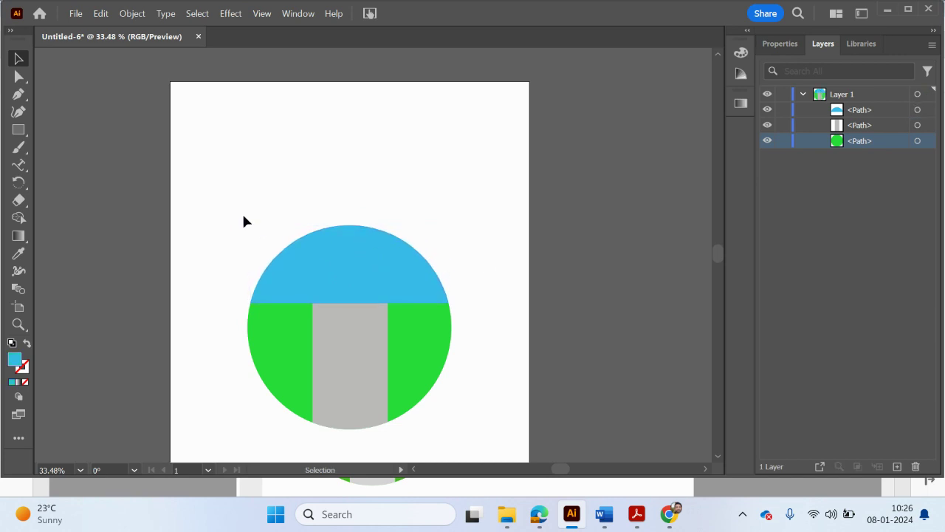
Select all three shapes of the landscape and move them together higher on the artboard
drag(226, 202, 479, 441)
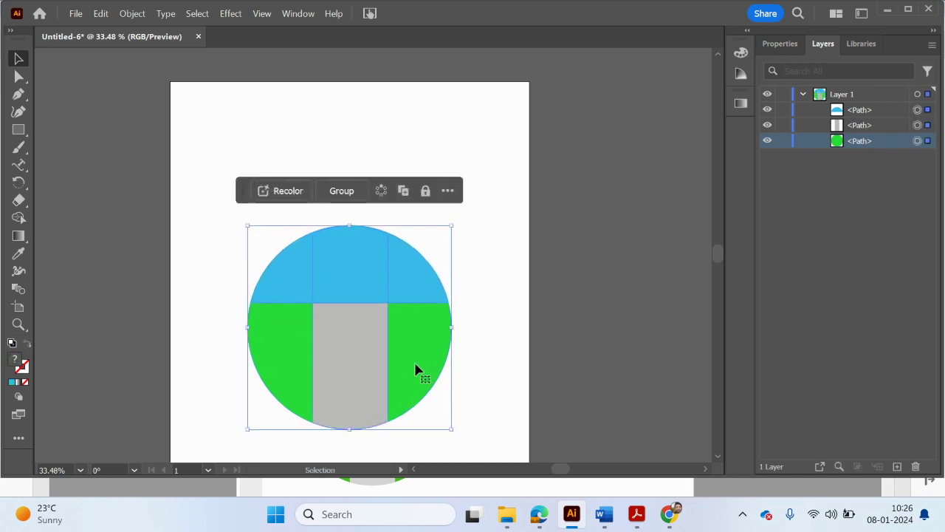
drag(415, 364, 416, 286)
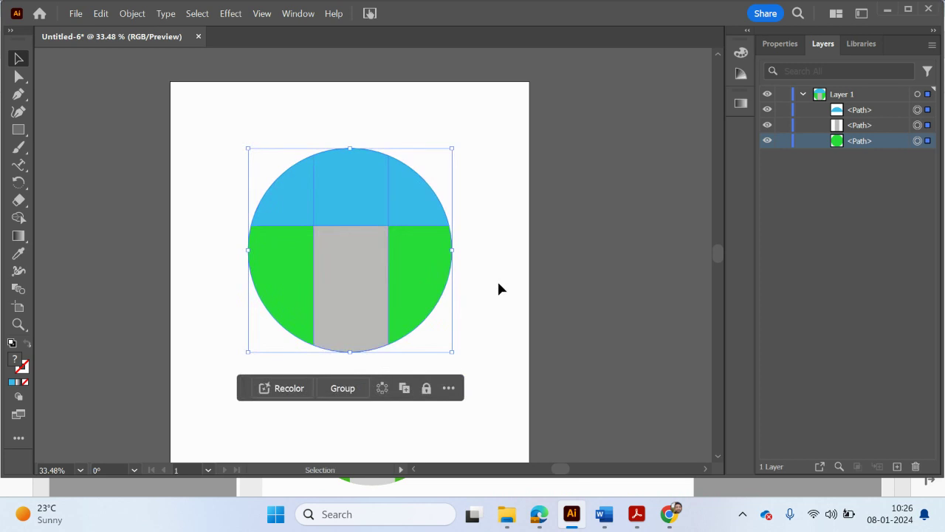
click(498, 288)
Bring the grey stripe to the front and check the path order within Layer 1
click(353, 292)
right_click(354, 295)
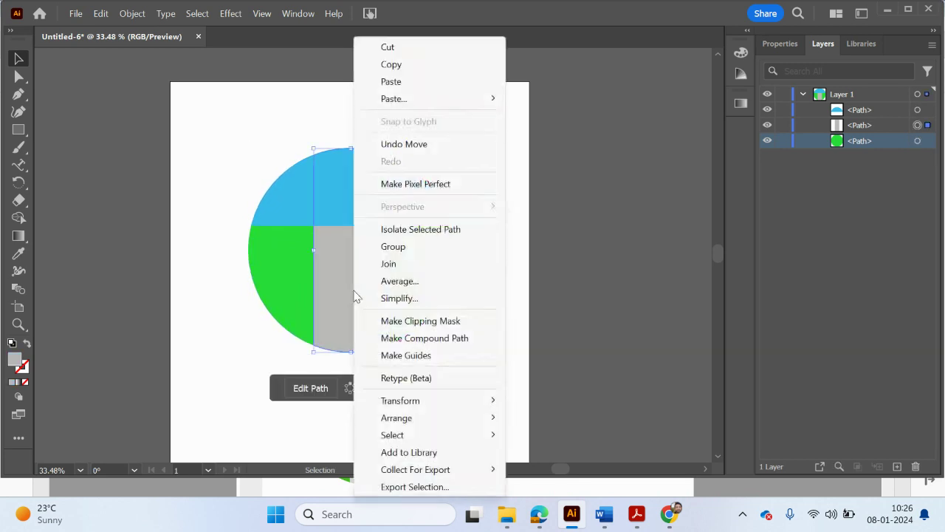
mouse_move(466, 417)
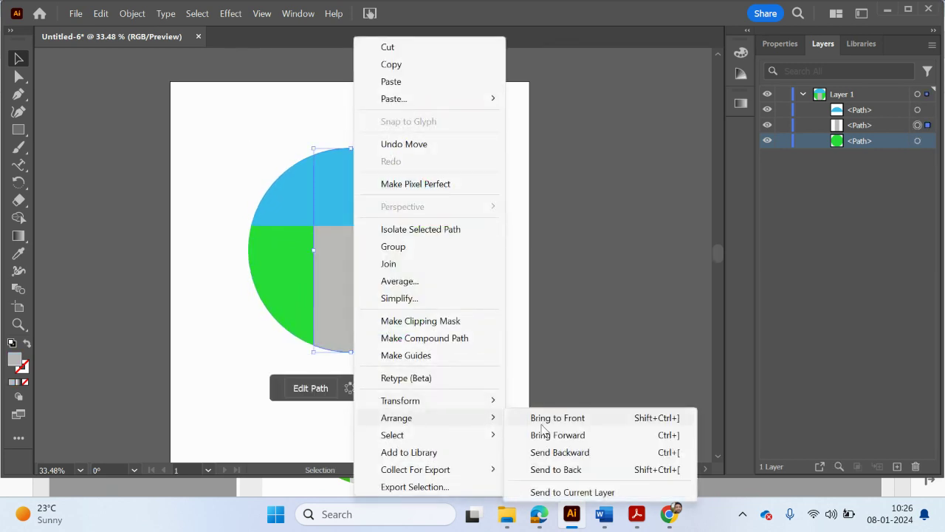
click(547, 418)
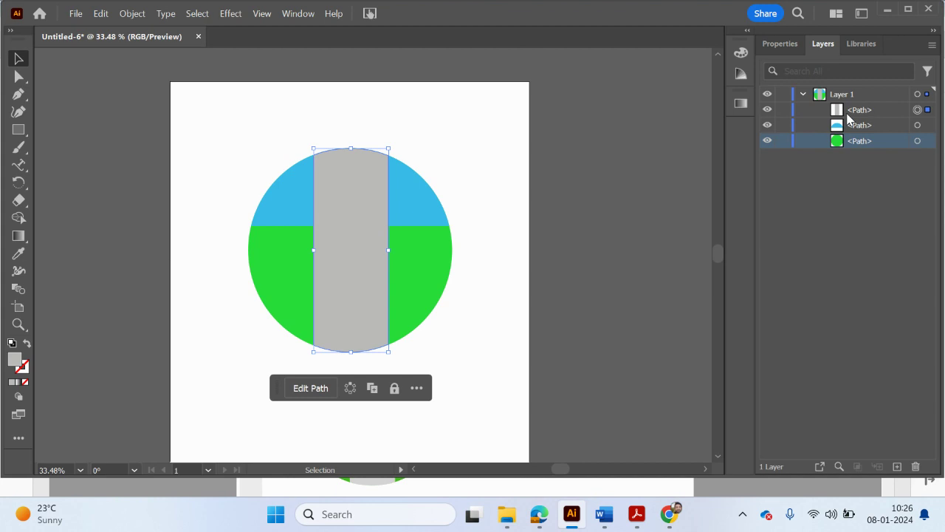
click(804, 94)
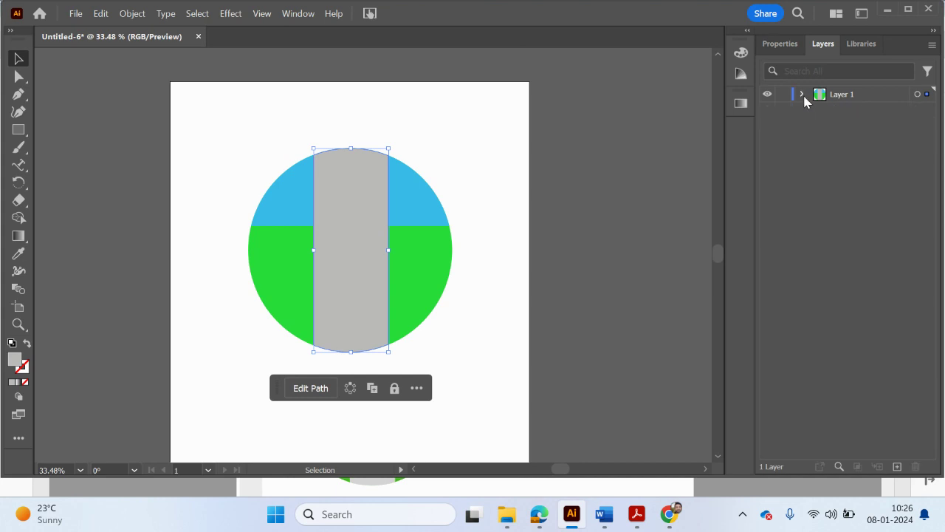
click(803, 95)
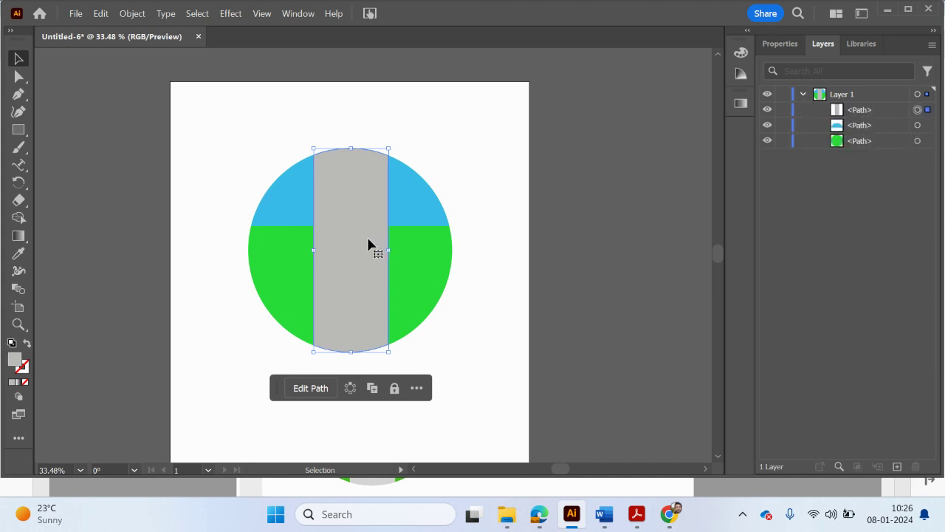
Place the blue half-circle path above the grey stripe path in Layer 1's stacking order
right_click(369, 242)
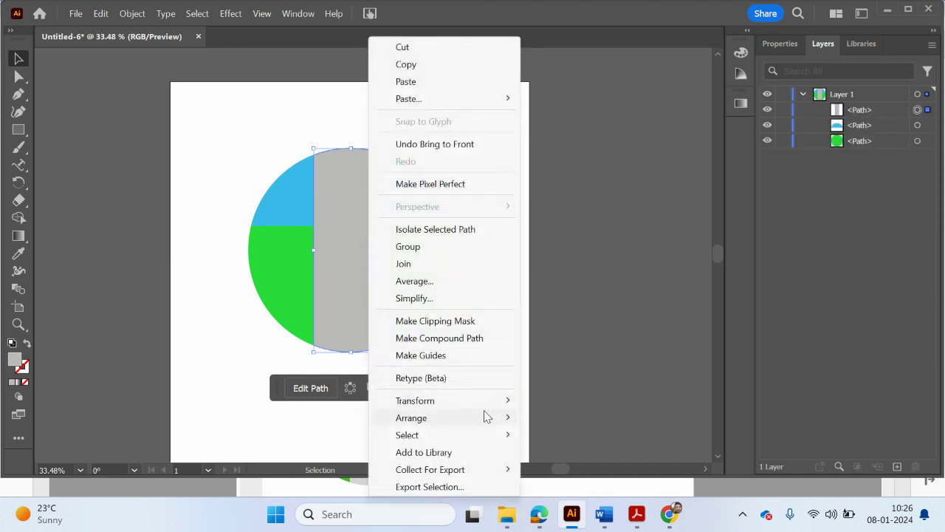
mouse_move(488, 417)
click(805, 241)
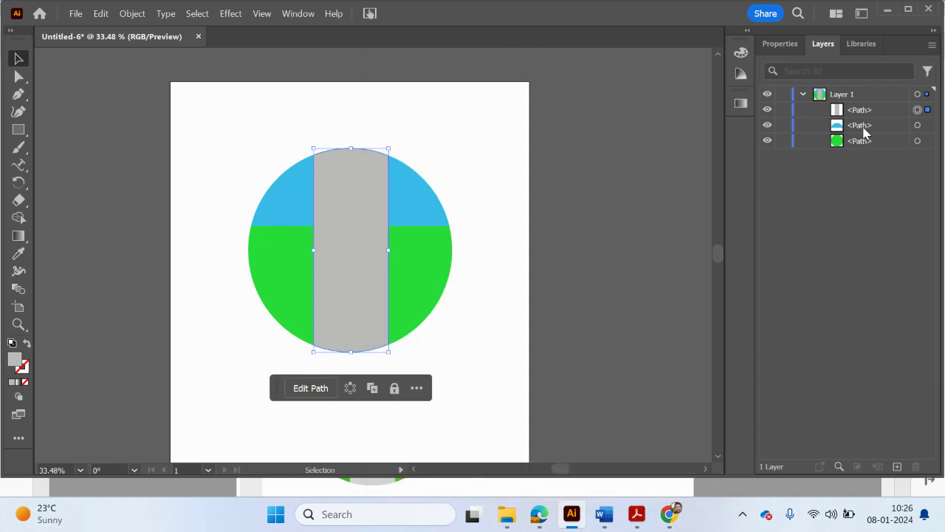
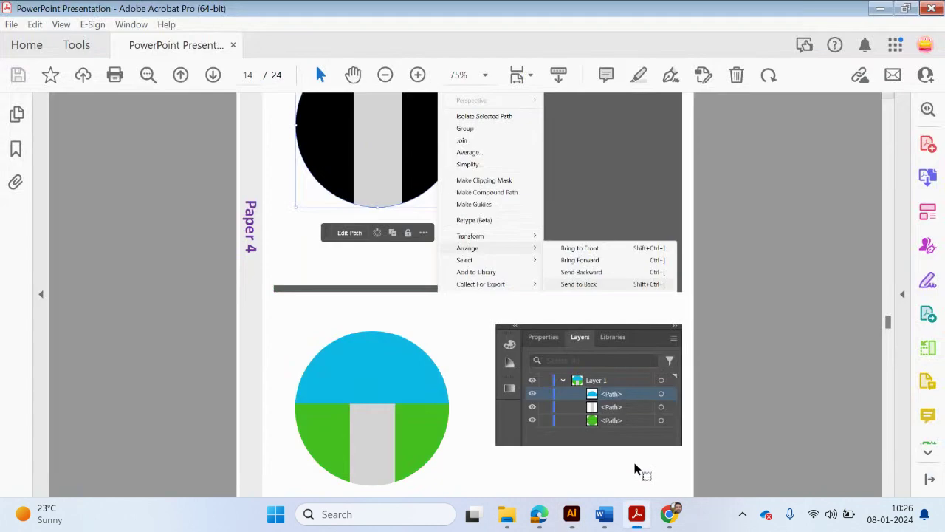
Examine the tree-building instructions for Task 3 – Shape Builder on page 15 of the PDF in Adobe Acrobat
scroll(664, 443, down, 10)
scroll(679, 424, down, 4)
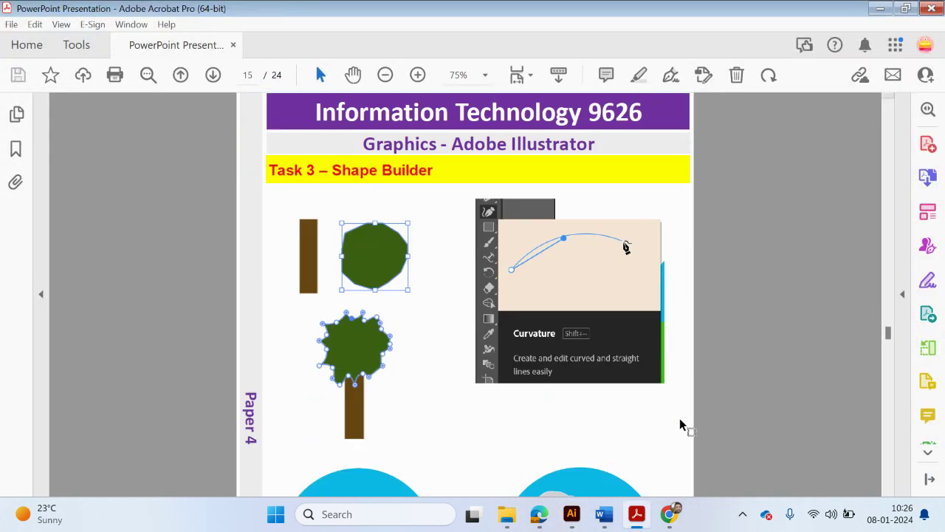
scroll(679, 423, down, 3)
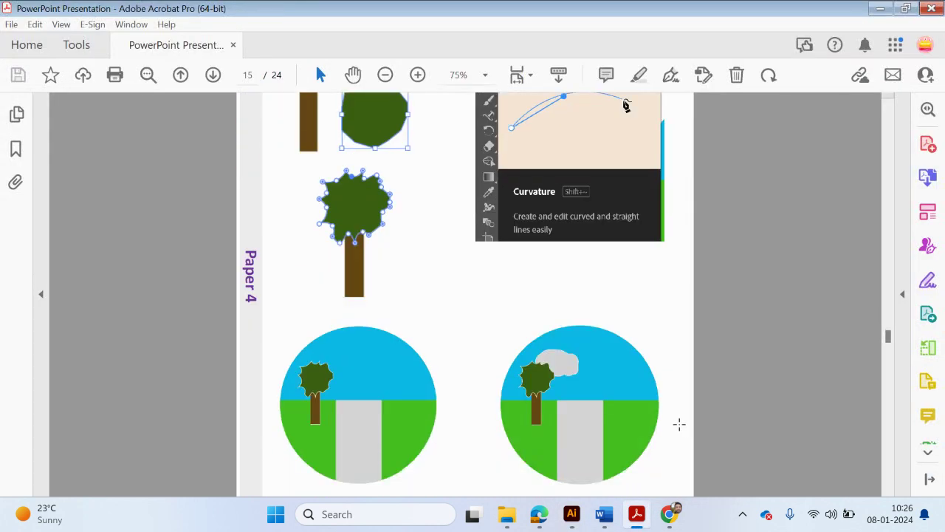
scroll(679, 424, up, 1)
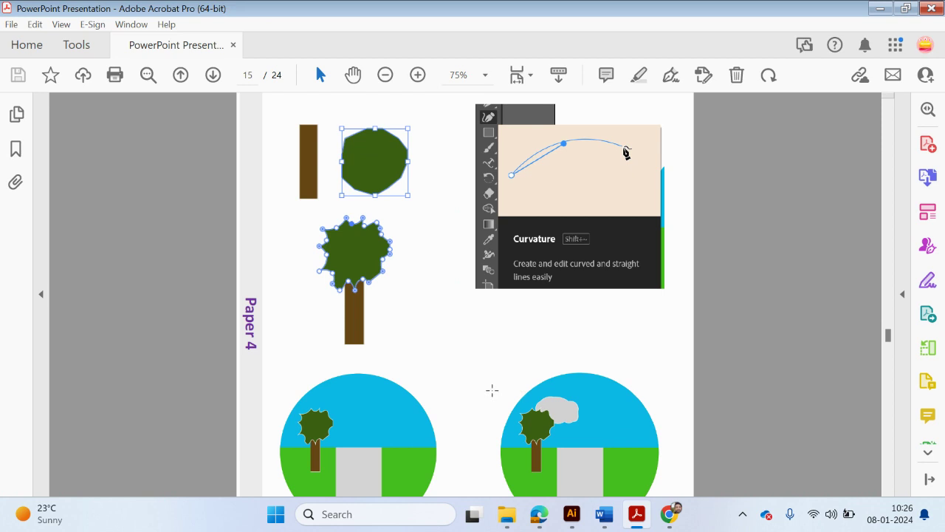
scroll(415, 371, up, 1)
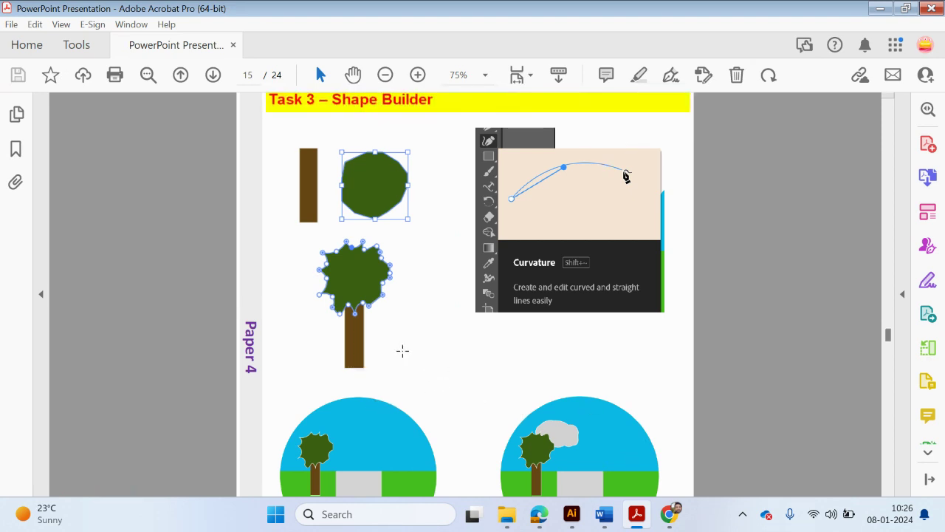
scroll(414, 361, down, 2)
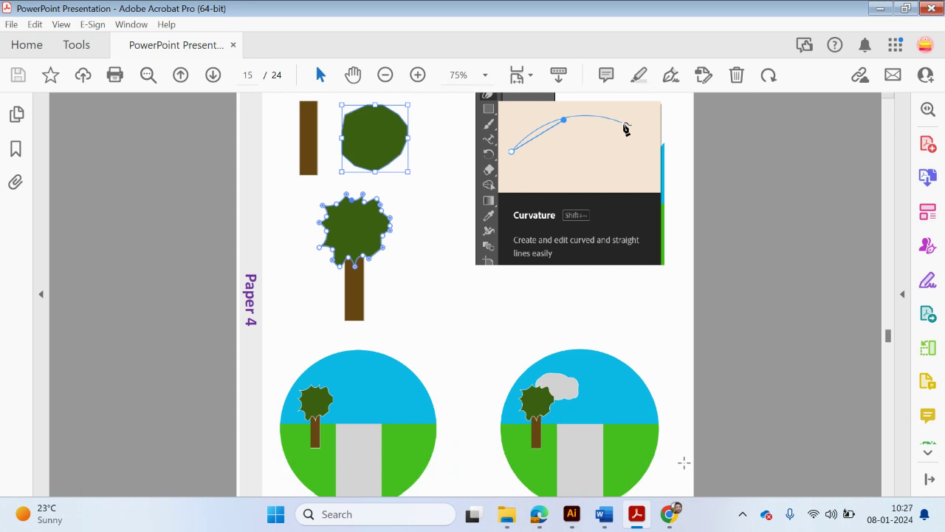
Switch to Illustrator and draw a narrow upright rectangle filled with brown 7C5252 as a tree trunk in the artboard's lower-left area
mouse_move(674, 515)
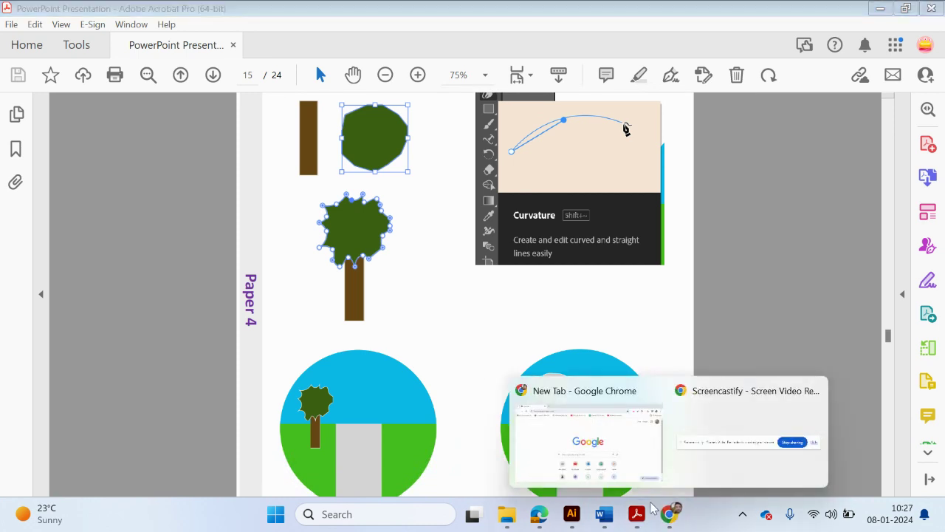
click(571, 514)
click(24, 131)
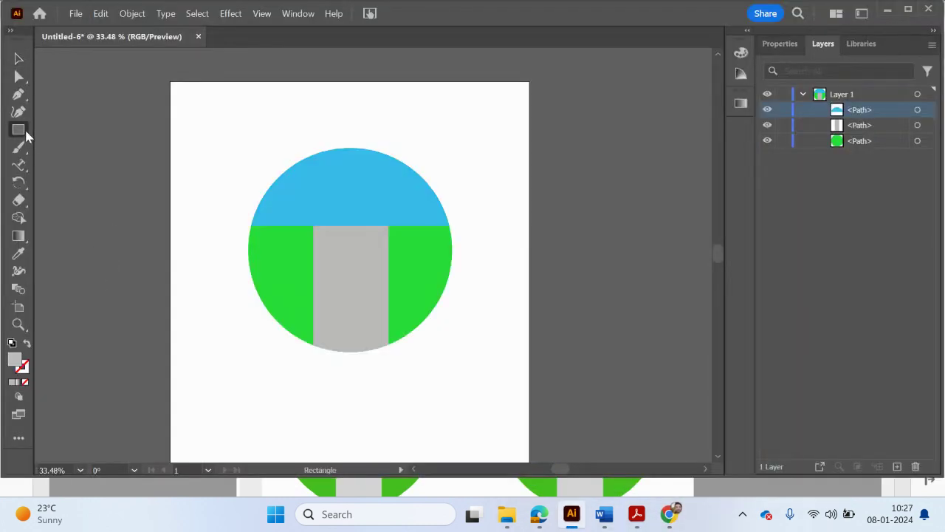
double_click(21, 364)
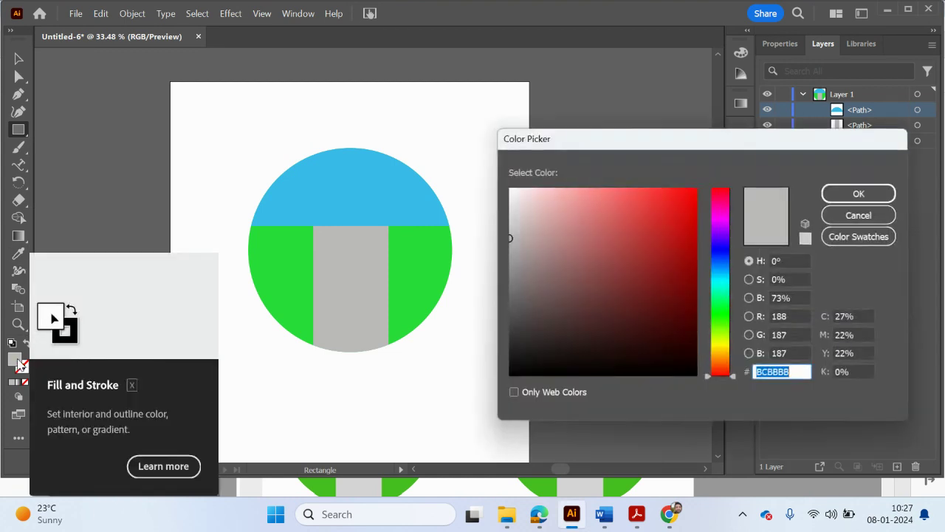
mouse_move(640, 265)
mouse_down()
mouse_move(578, 282)
mouse_move(573, 269)
mouse_move(573, 282)
mouse_up()
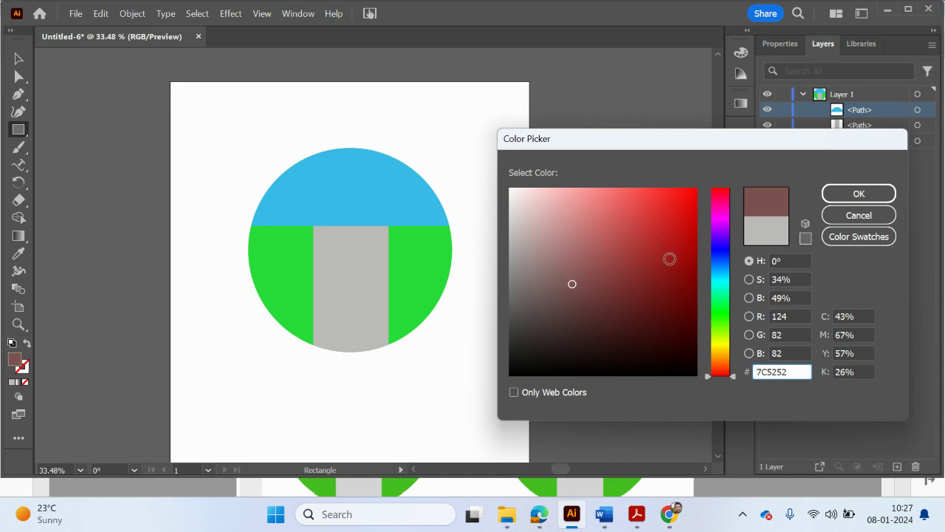
click(857, 194)
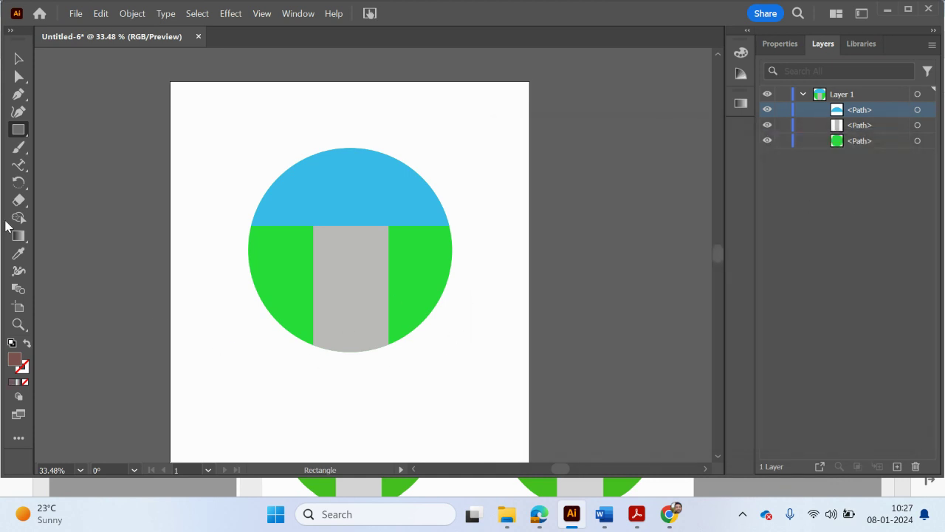
scroll(184, 323, down, 2)
drag(198, 369, 208, 419)
click(19, 58)
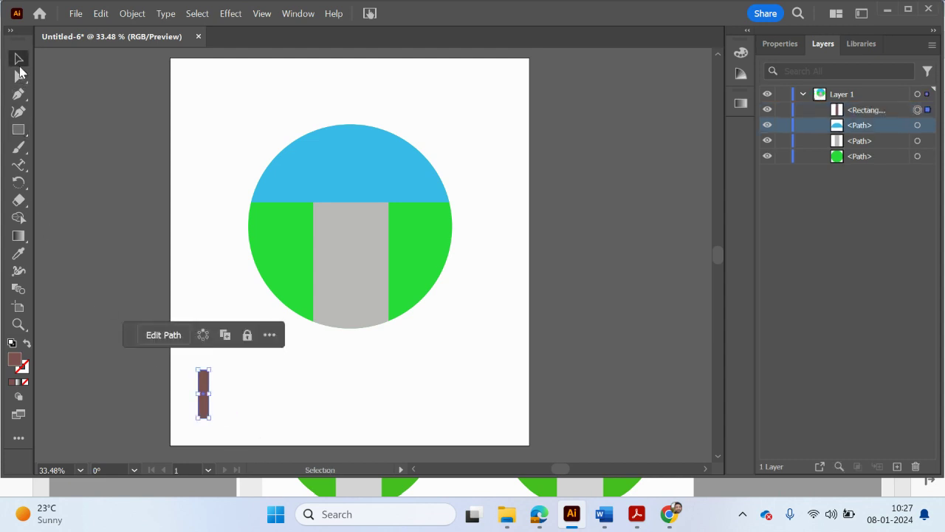
click(83, 333)
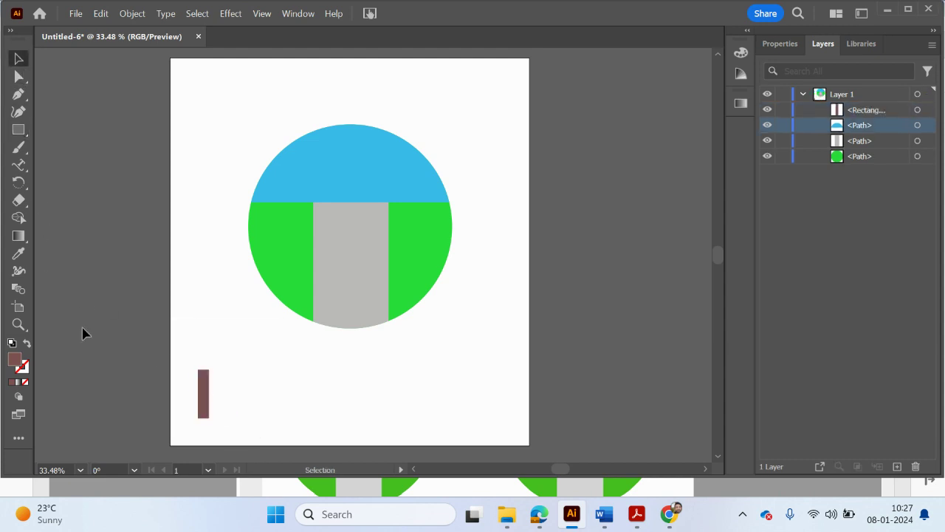
Set the fill colour to dark green 318E0A with nothing selected
double_click(16, 359)
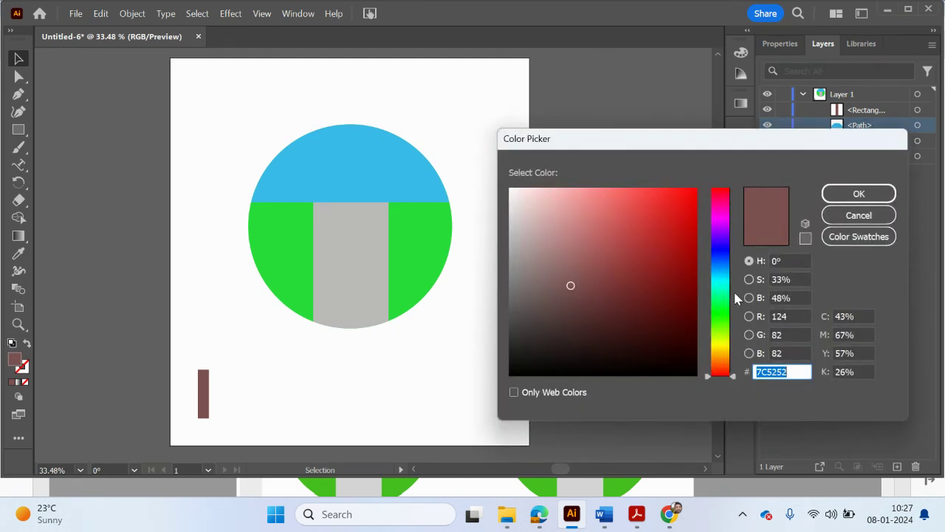
drag(722, 308, 722, 322)
click(673, 224)
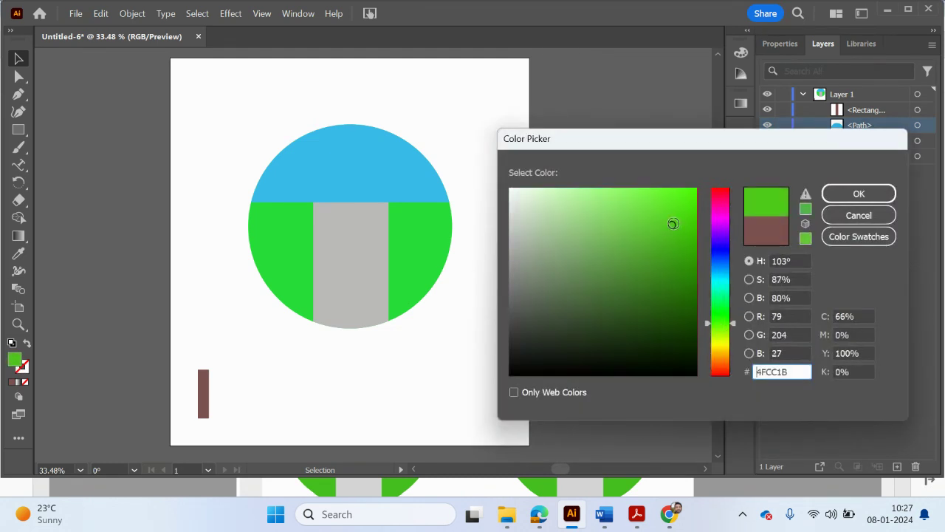
drag(673, 224, 682, 270)
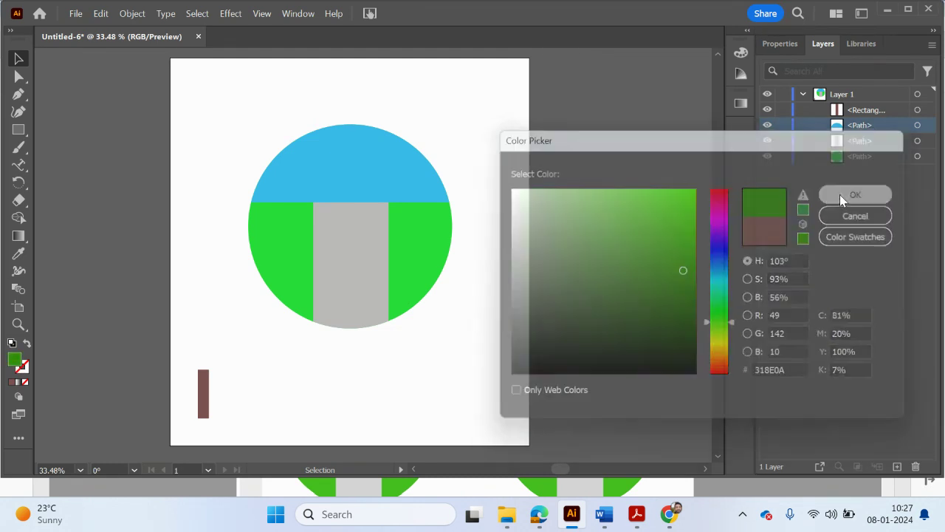
click(841, 194)
Draw a closed, roughly round foliage shape beside the brown trunk with the Pen tool and select it
click(19, 96)
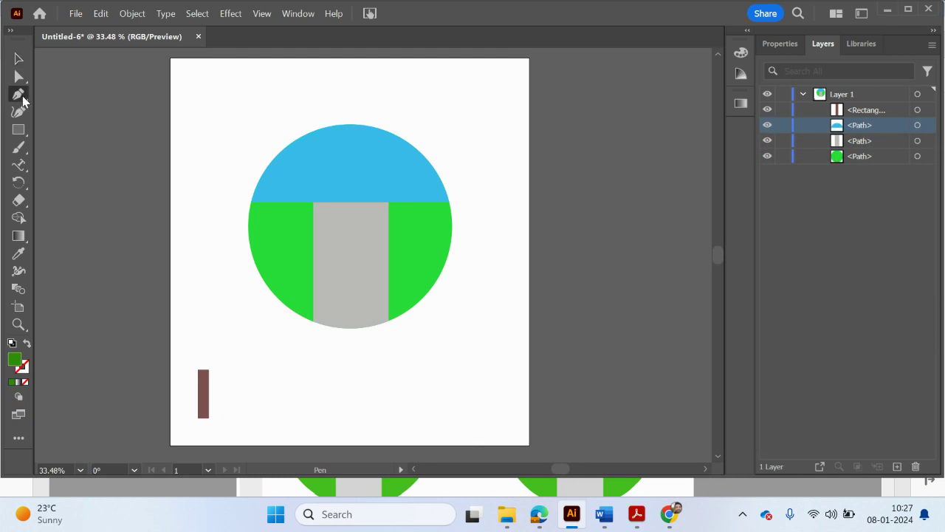
click(248, 376)
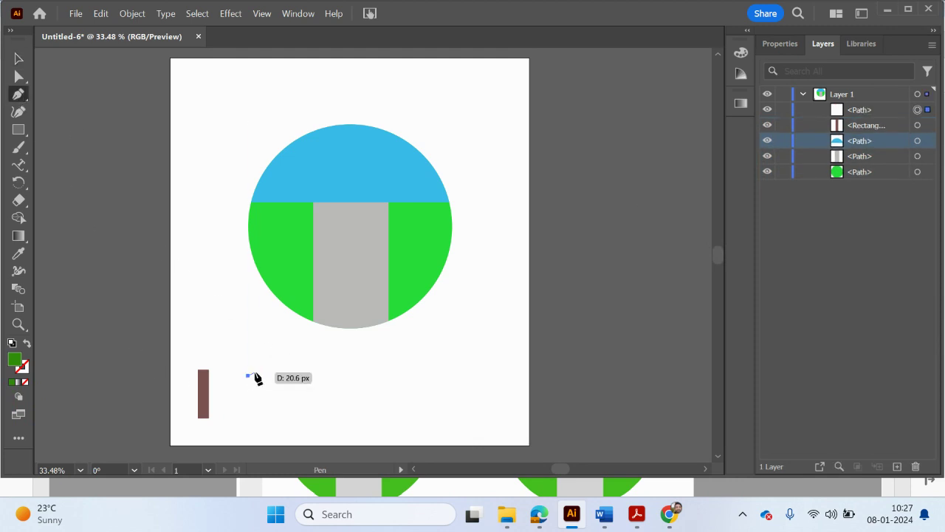
click(257, 369)
click(271, 366)
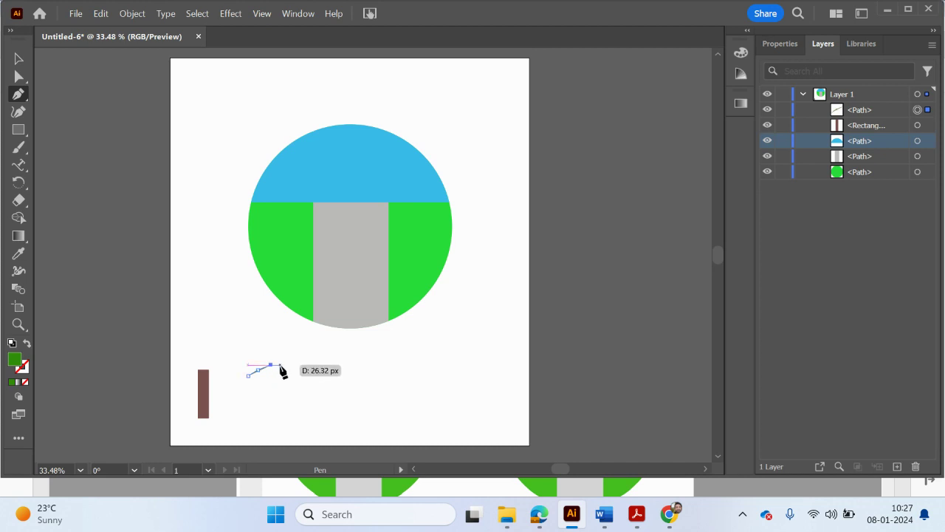
click(280, 366)
click(288, 371)
click(295, 375)
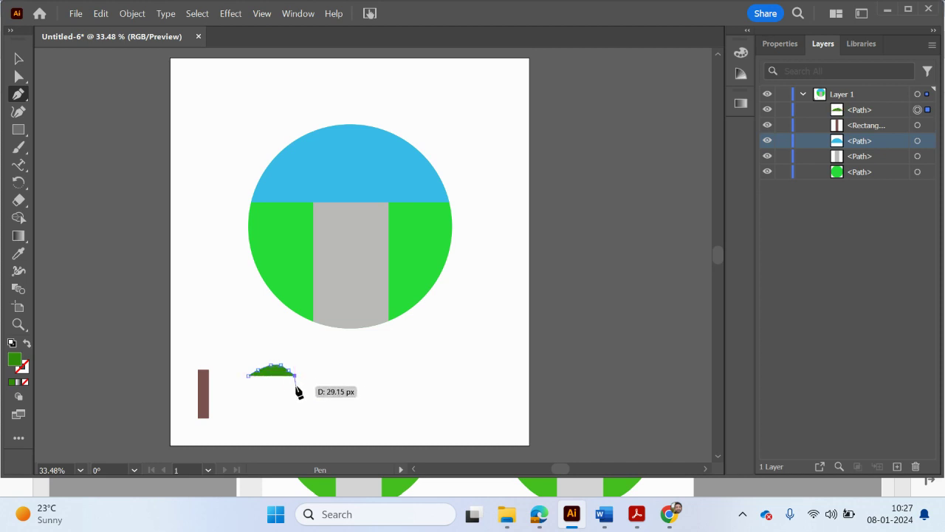
click(297, 387)
click(297, 396)
click(288, 404)
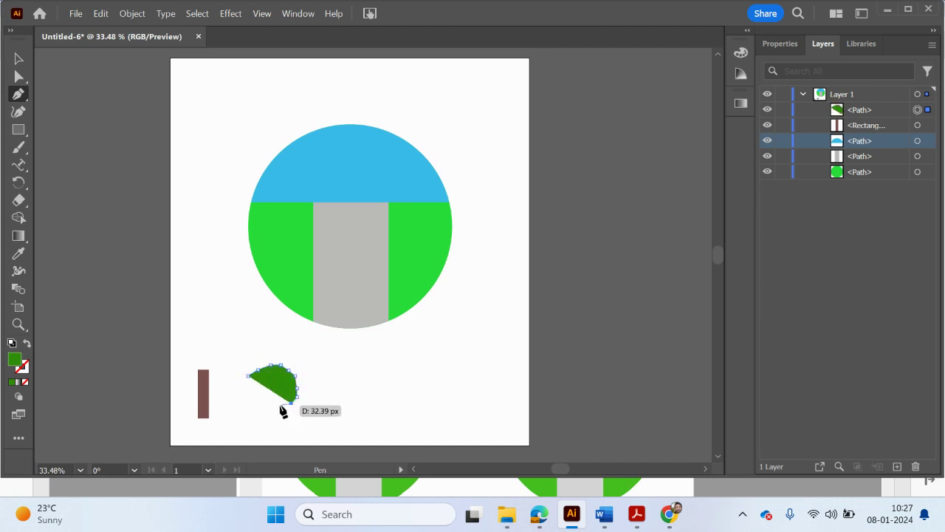
click(278, 404)
click(269, 405)
click(263, 408)
click(255, 406)
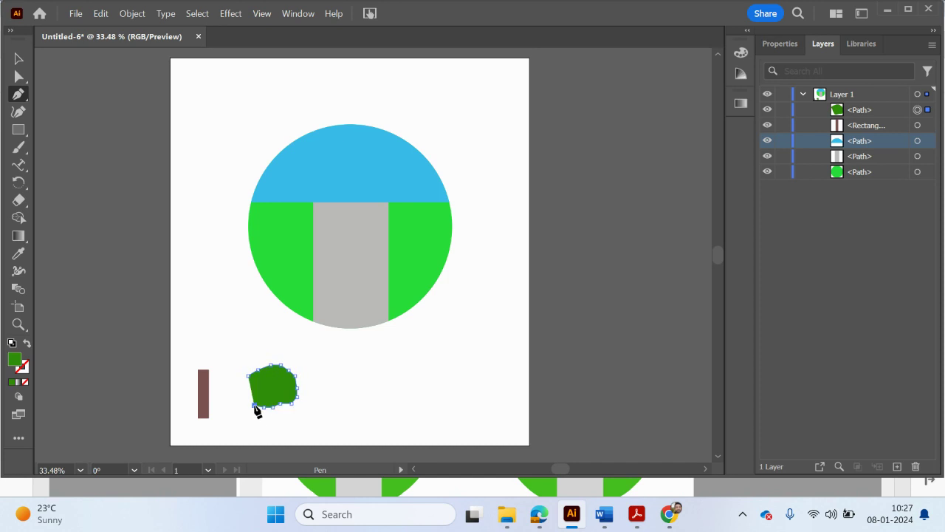
click(250, 398)
click(247, 390)
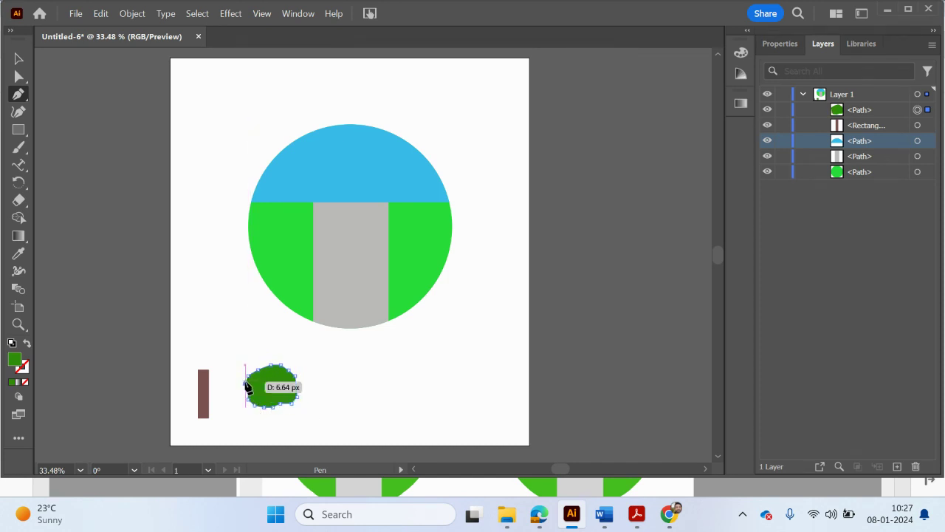
click(248, 373)
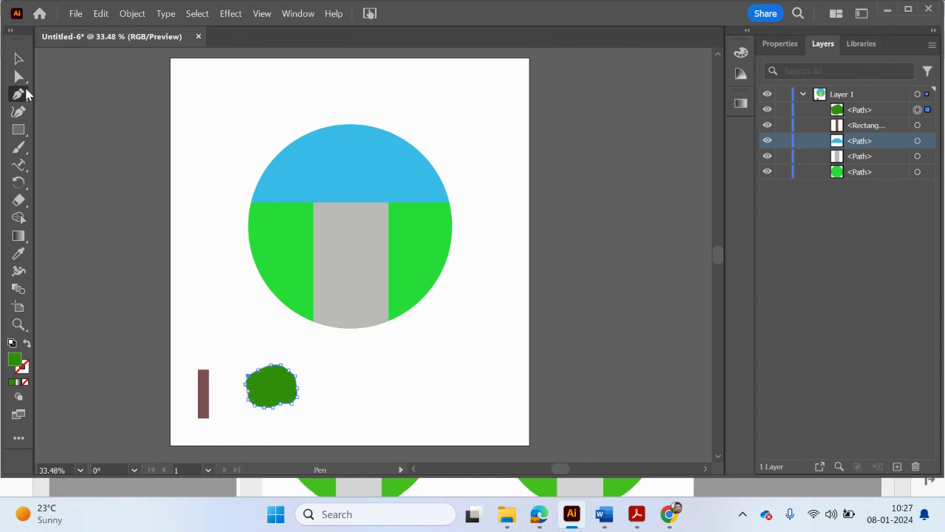
click(18, 59)
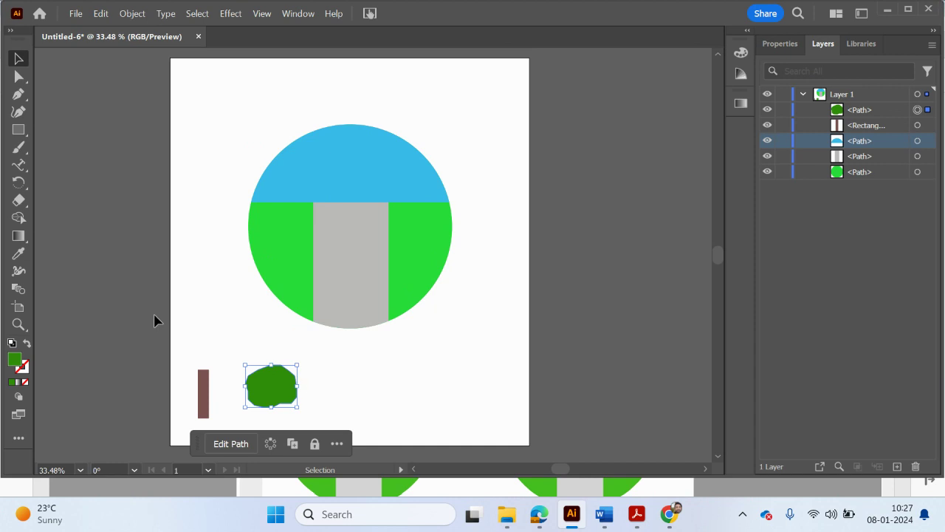
Zoom to 50% and reshape the foliage outline with the Curvature tool, giving it uneven, bulging edges
click(18, 113)
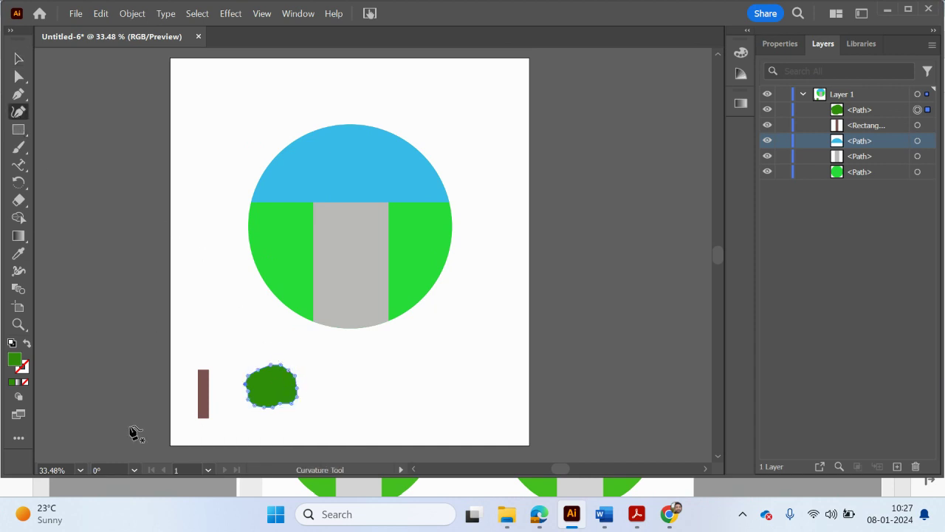
click(79, 470)
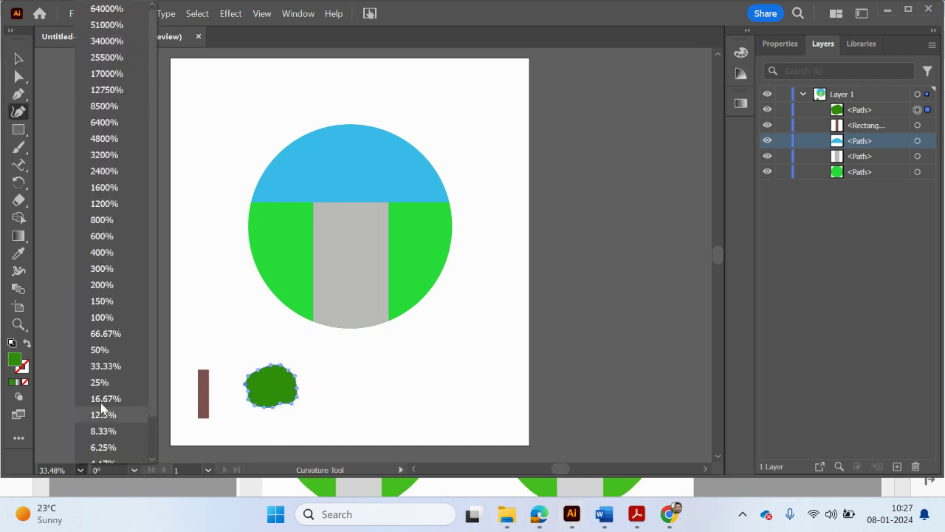
click(116, 352)
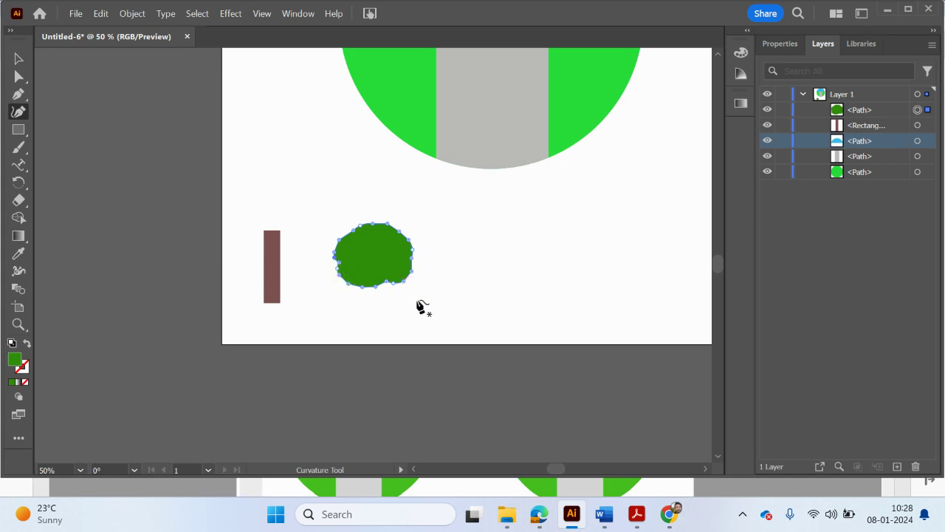
Move the green foliage onto the upper end of the brown trunk to form a tree, and deselect it
scroll(302, 256, up, 5)
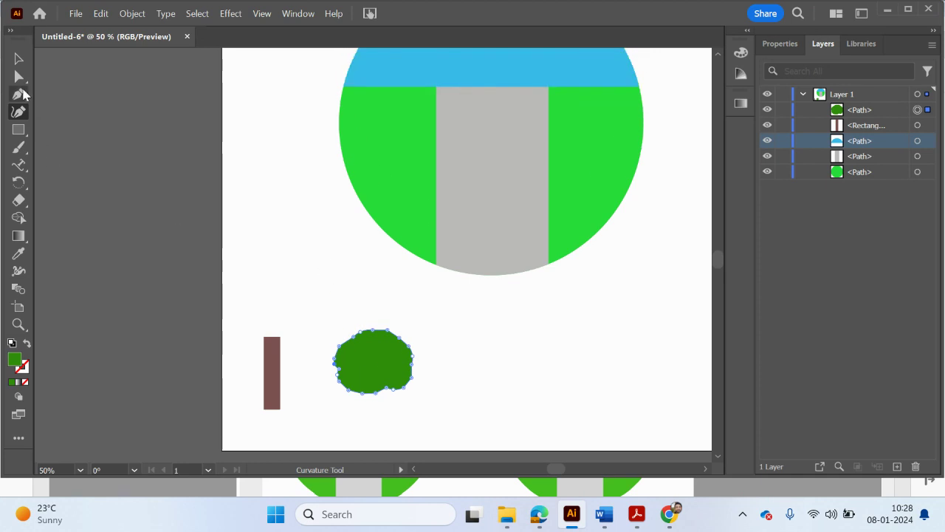
click(19, 60)
drag(371, 361, 268, 325)
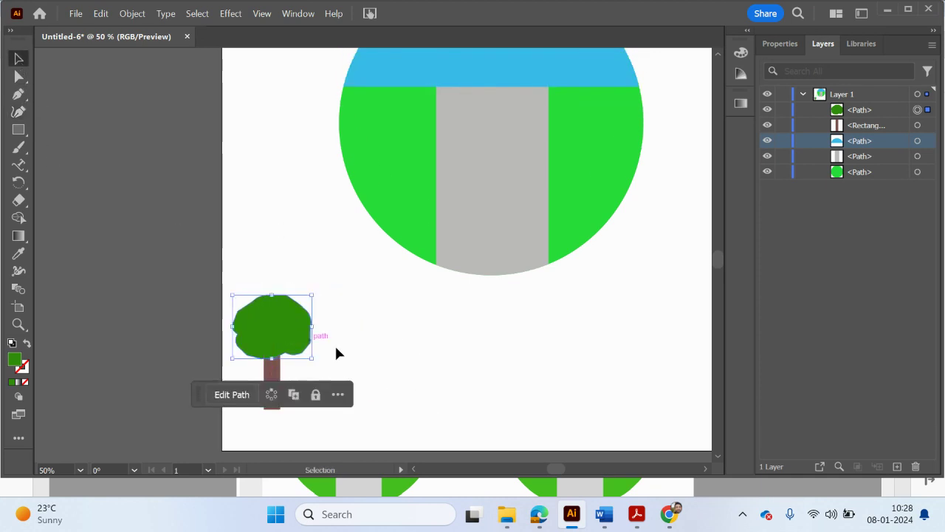
click(431, 368)
scroll(436, 368, up, 1)
scroll(438, 367, up, 2)
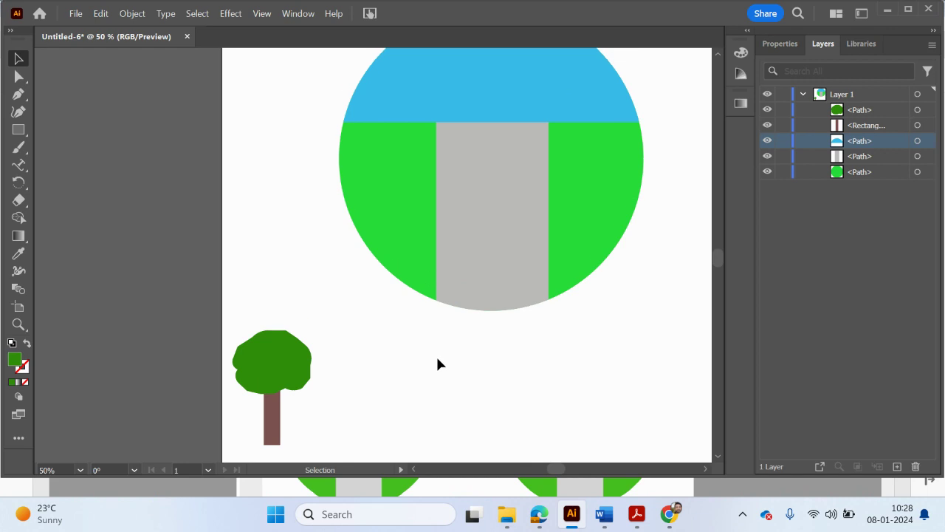
scroll(437, 363, up, 1)
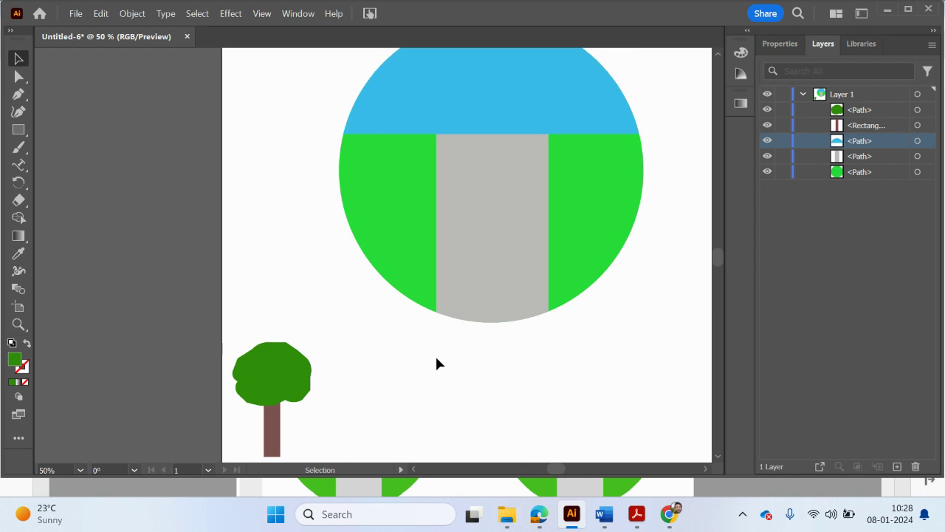
Consult the Task 3 reference in Acrobat, move the whole tree onto the circle's green ground beside the grey road, and deselect it
click(646, 521)
scroll(428, 421, down, 1)
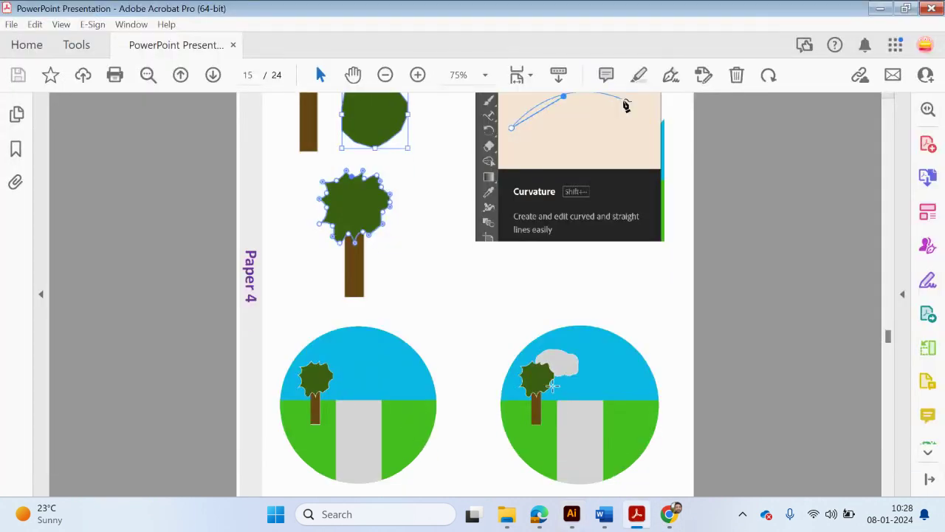
scroll(586, 430, down, 15)
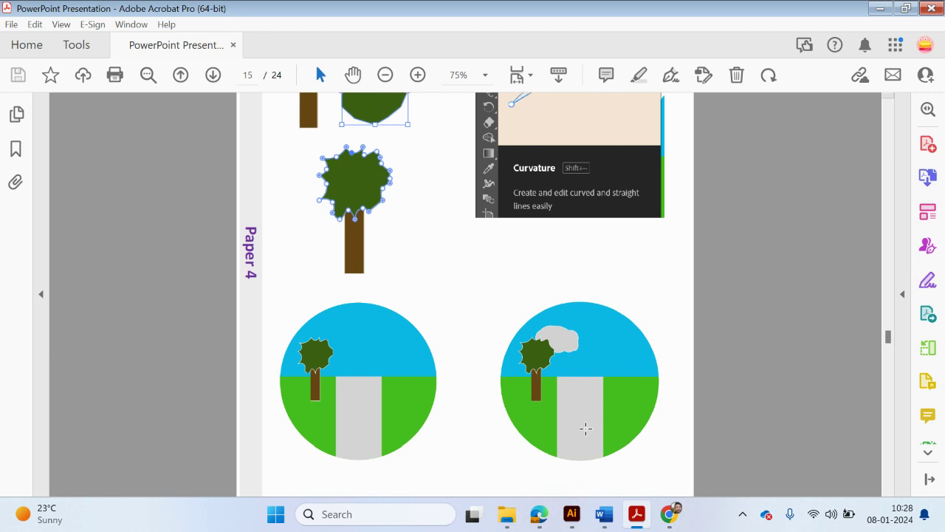
scroll(587, 434, down, 2)
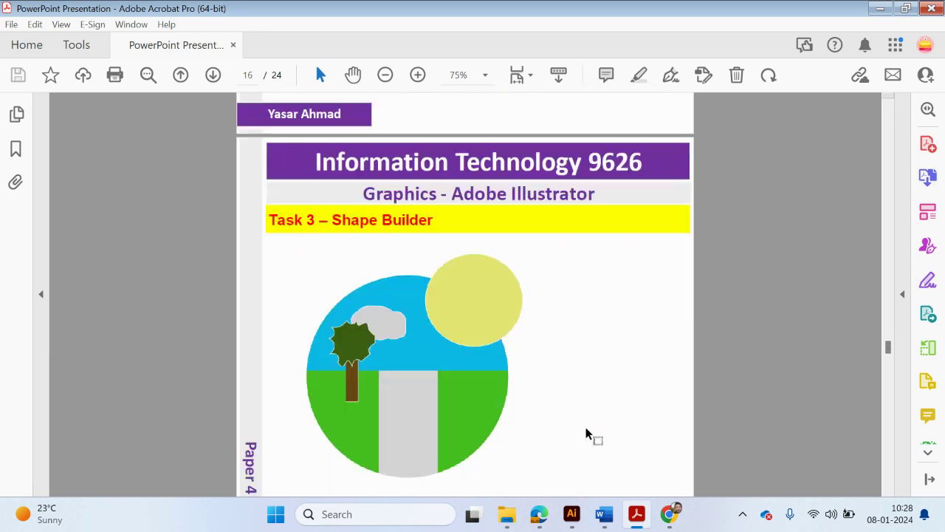
click(880, 8)
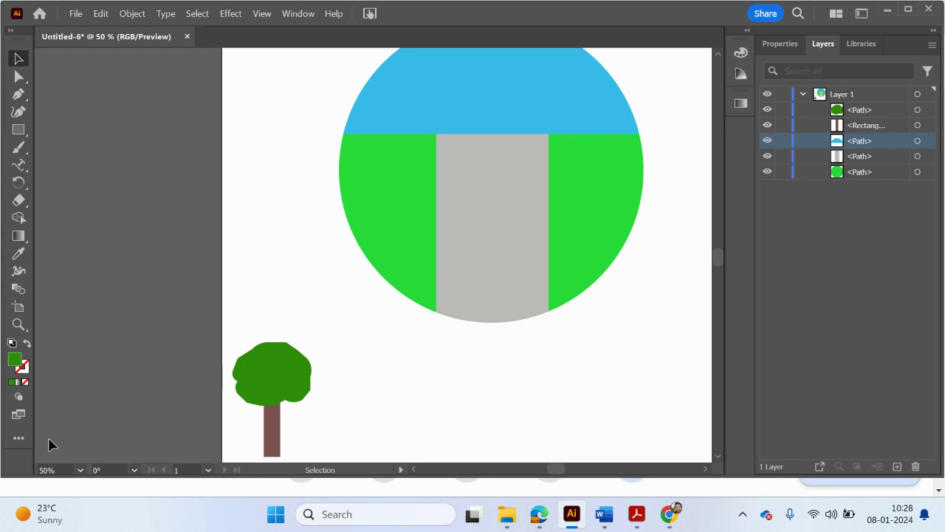
click(80, 470)
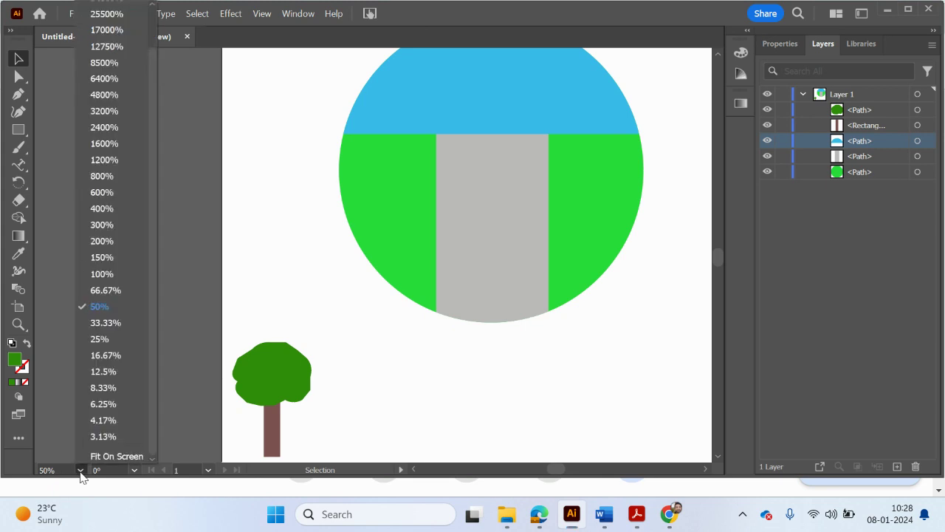
click(96, 322)
scroll(247, 319, up, 1)
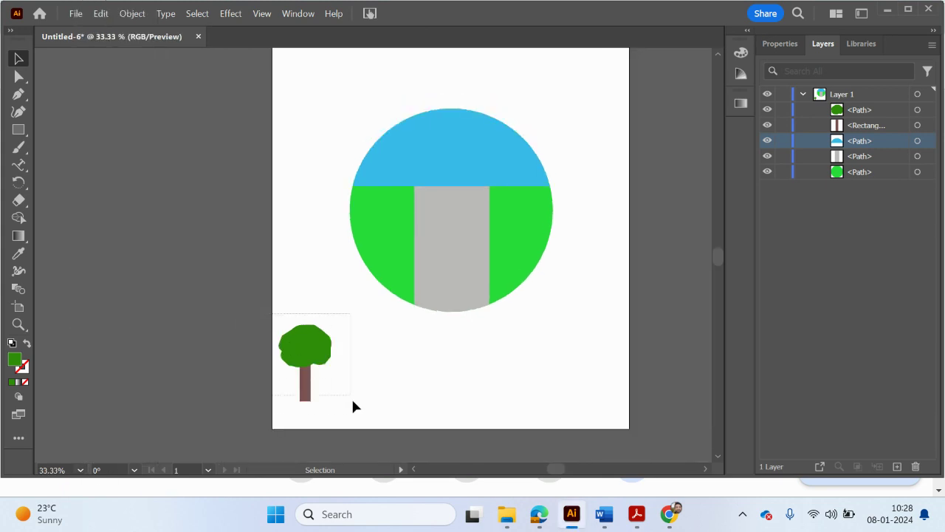
drag(353, 406, 355, 412)
drag(300, 359, 383, 187)
click(366, 357)
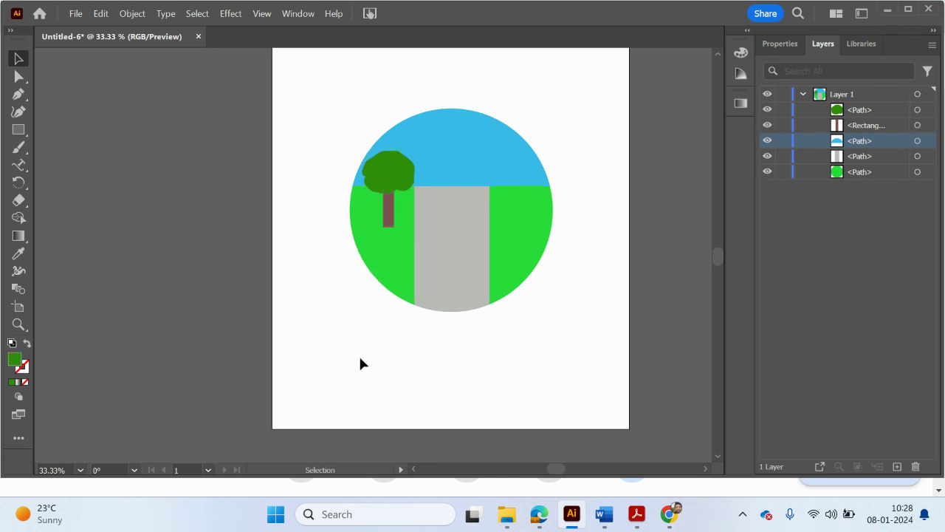
Choose the Pen tool and set the fill colour to light grey CCCCCC
click(22, 99)
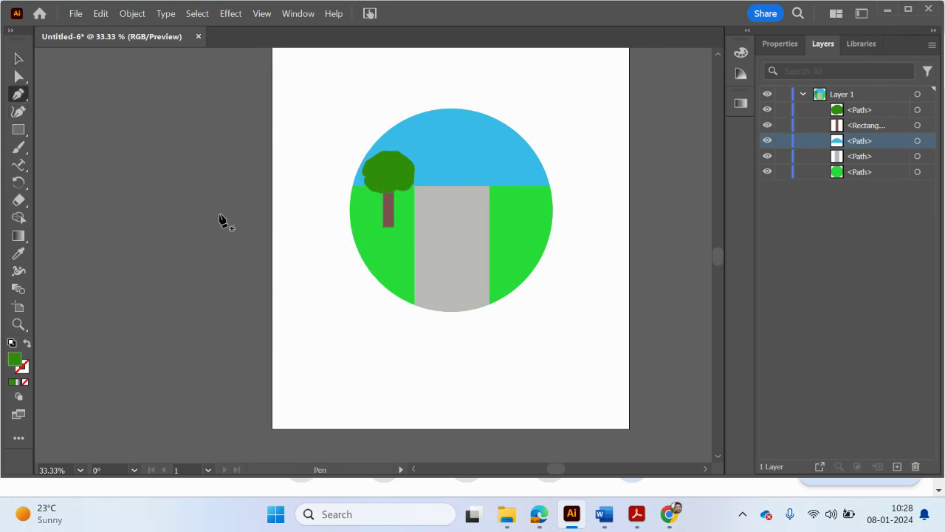
double_click(15, 360)
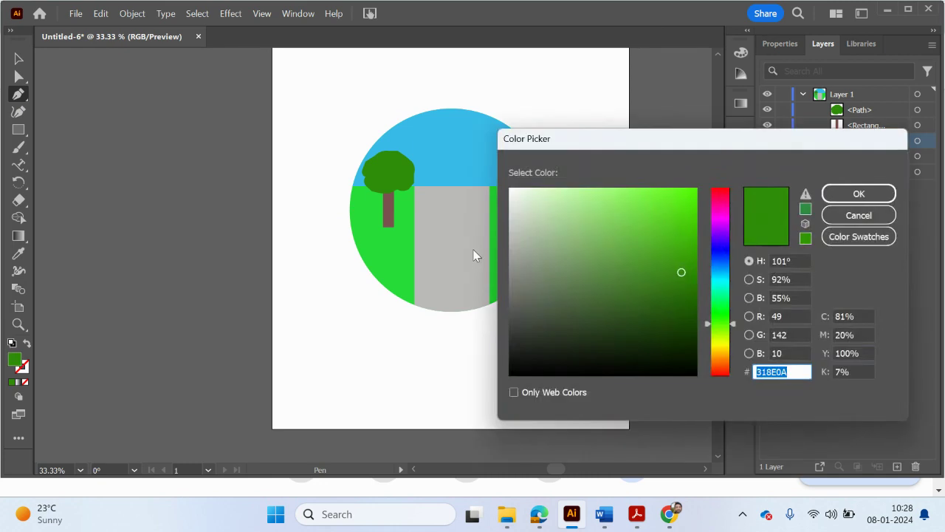
drag(528, 252, 501, 223)
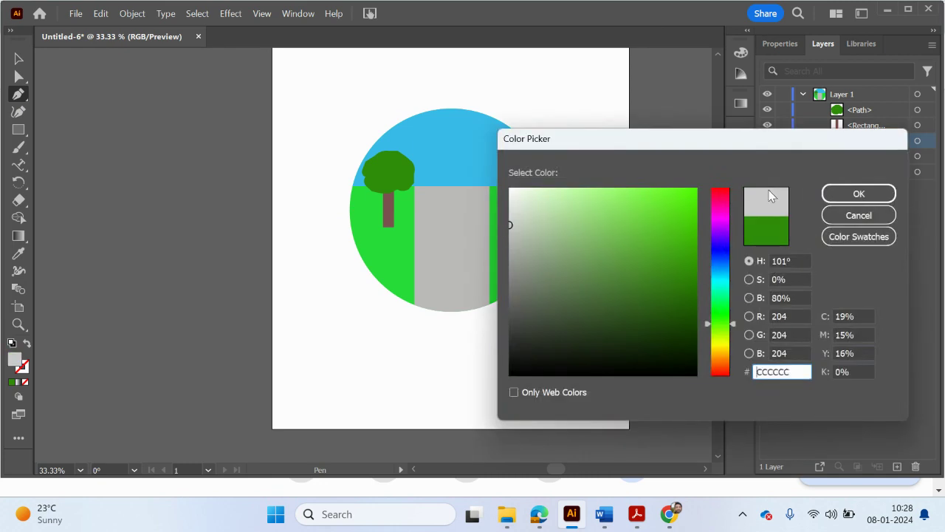
click(856, 194)
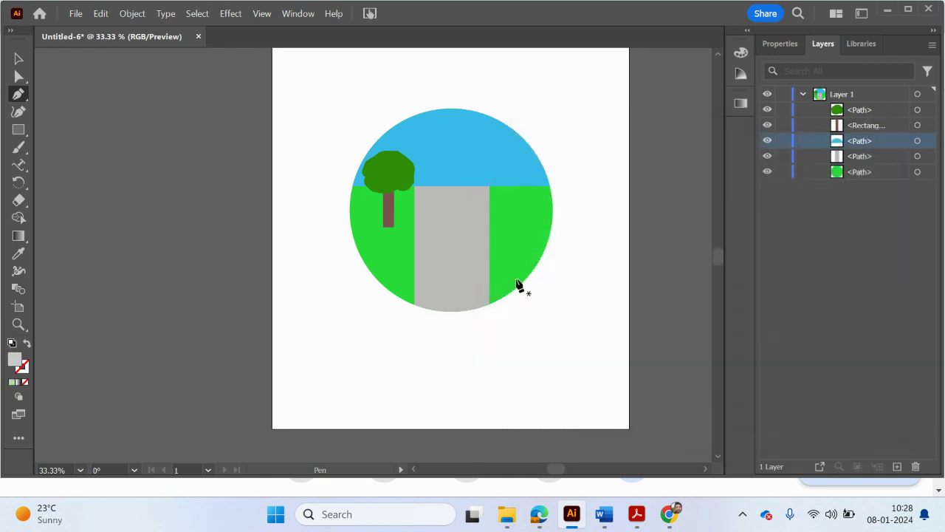
Draw a closed, rounded cloud outline with a notch in its lower edge in the blank area below the circle
click(323, 348)
click(332, 342)
click(350, 340)
click(359, 346)
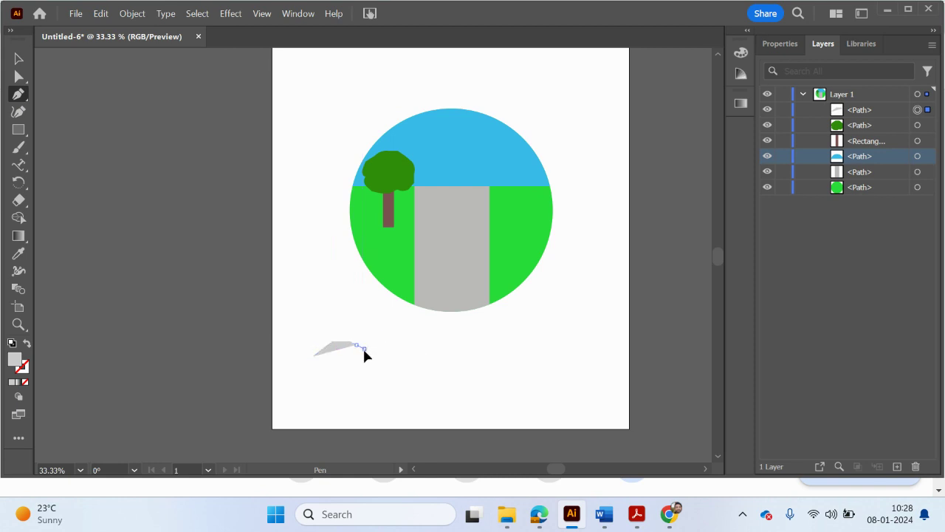
click(368, 350)
click(371, 356)
click(371, 364)
click(367, 369)
click(360, 371)
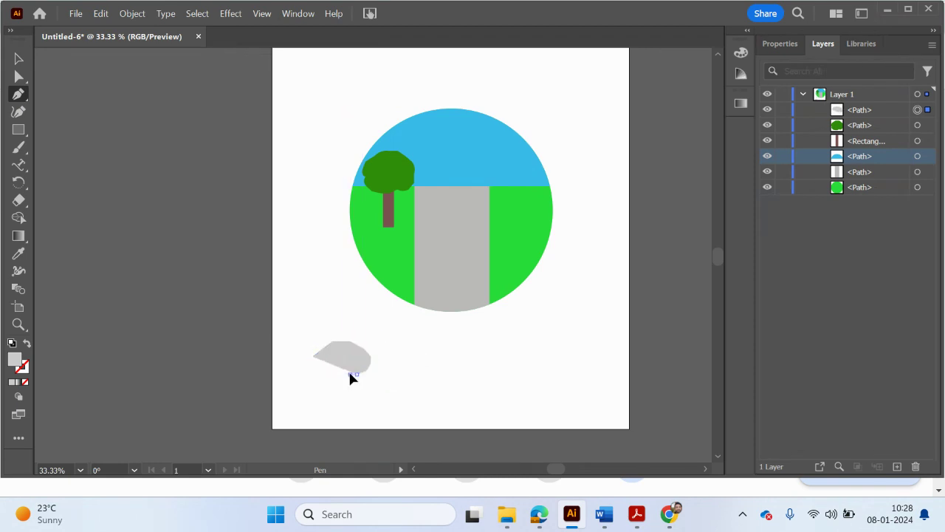
click(352, 372)
click(344, 366)
click(337, 373)
click(329, 374)
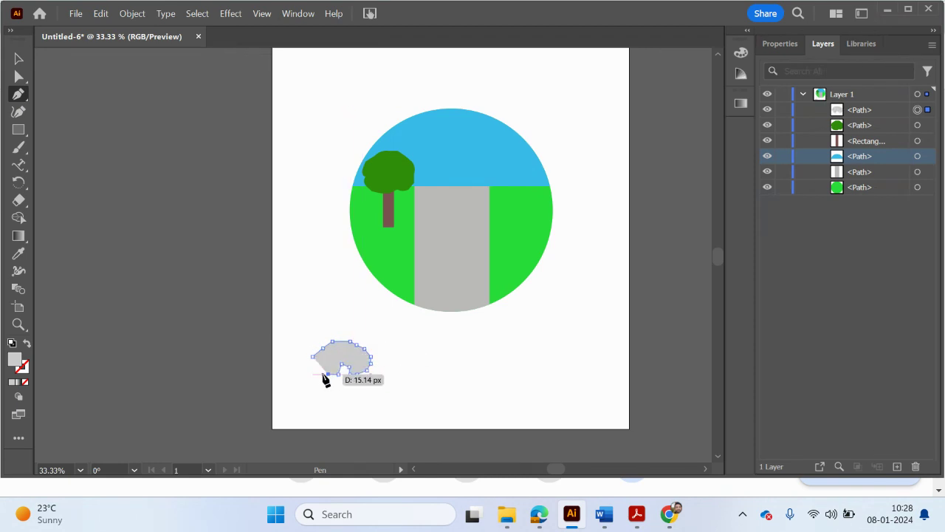
click(322, 373)
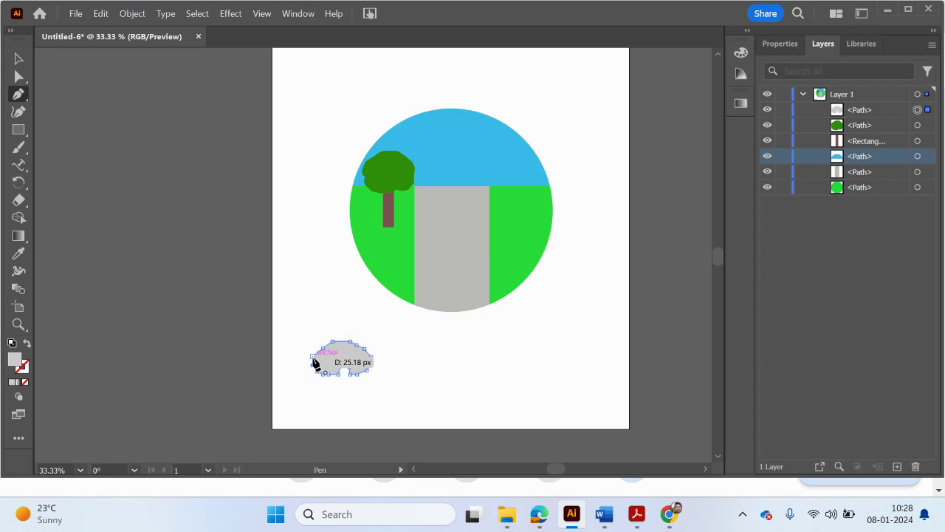
click(312, 359)
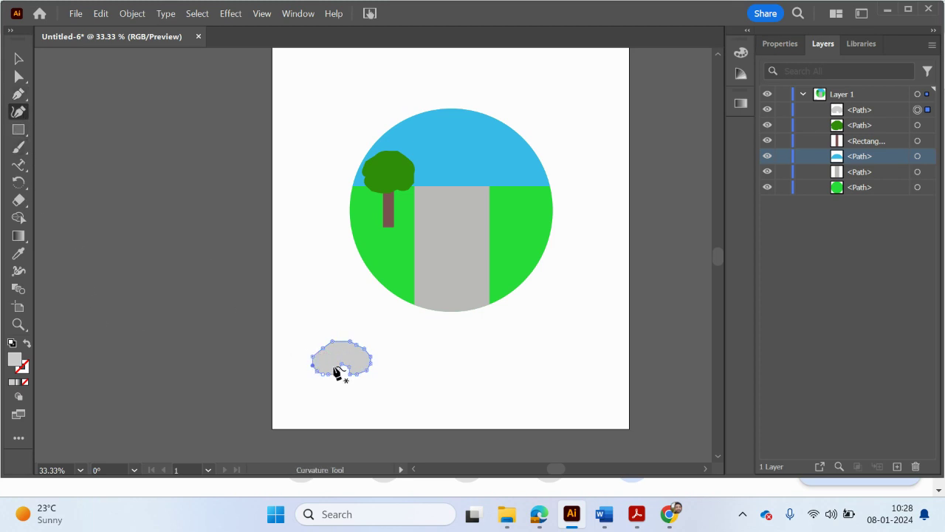
Zoom to 50%, reshape the cloud's outline into puffy bulges with the Curvature tool, and select the cloud
click(79, 469)
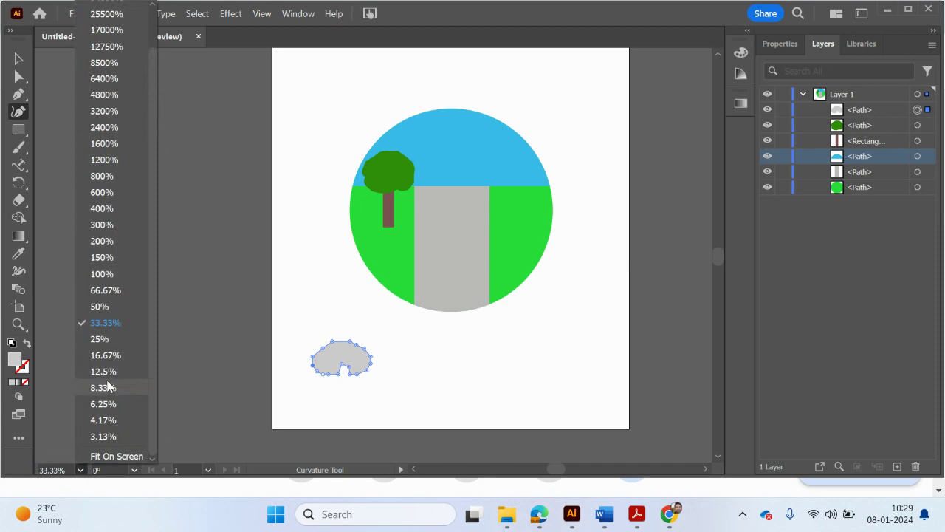
click(108, 306)
scroll(397, 334, up, 1)
scroll(397, 335, up, 1)
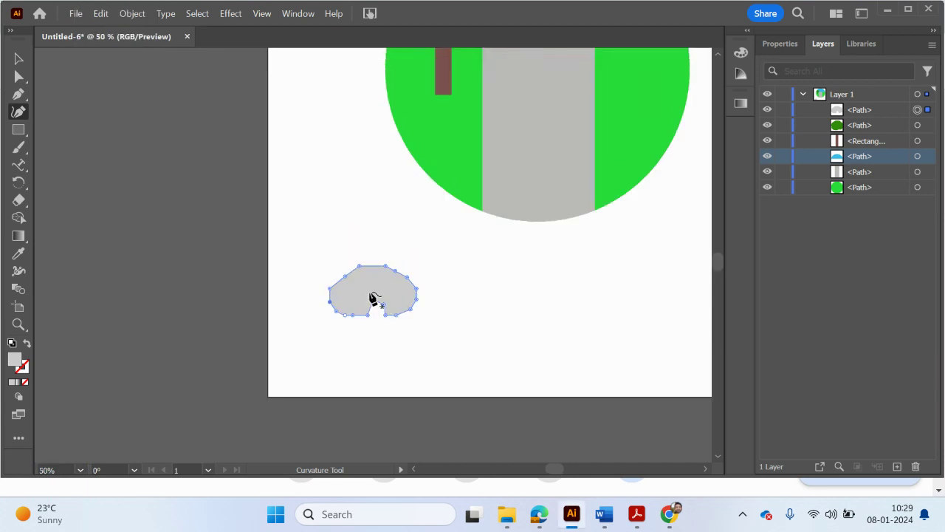
drag(379, 268, 338, 279)
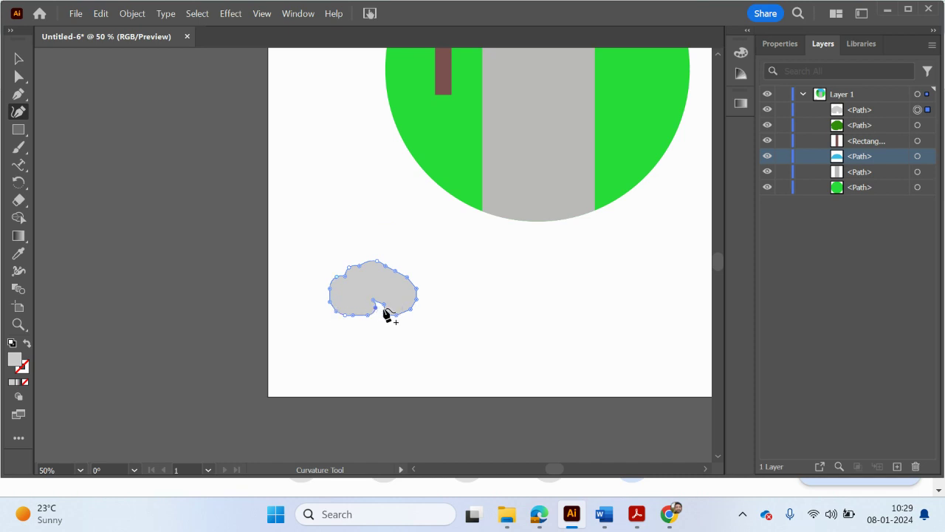
click(382, 310)
drag(407, 279, 420, 281)
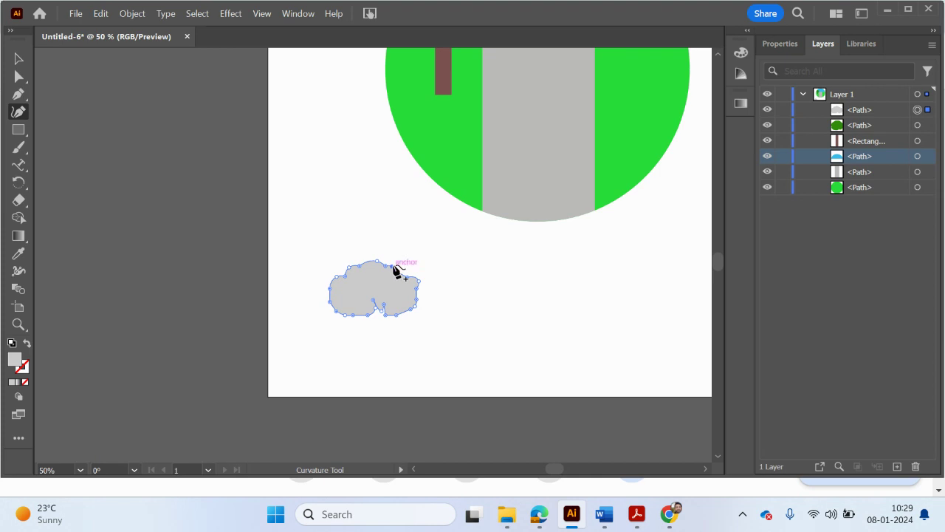
click(449, 314)
scroll(450, 317, up, 3)
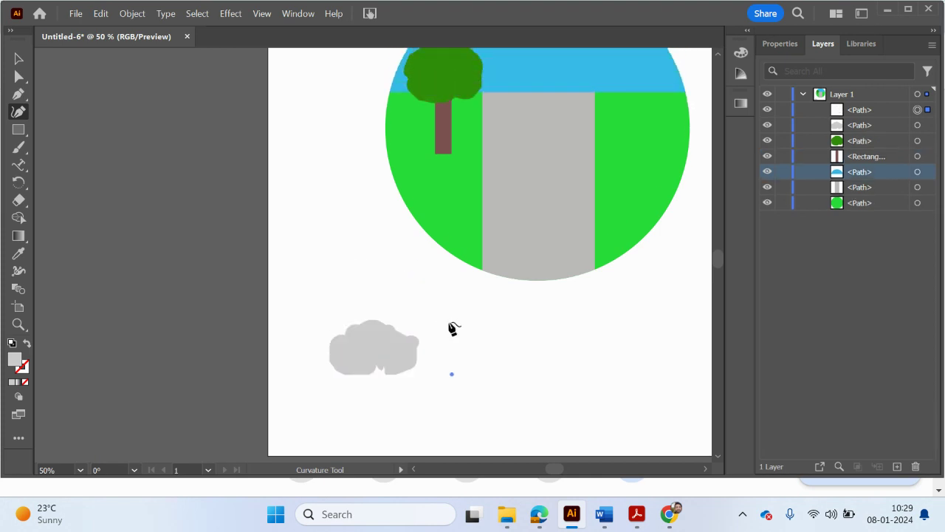
scroll(452, 329, up, 2)
click(20, 62)
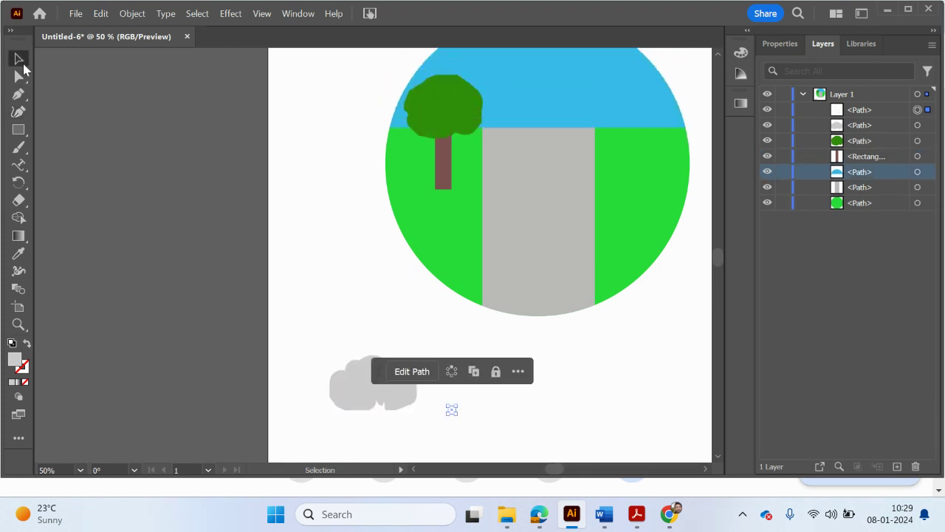
drag(484, 442, 484, 442)
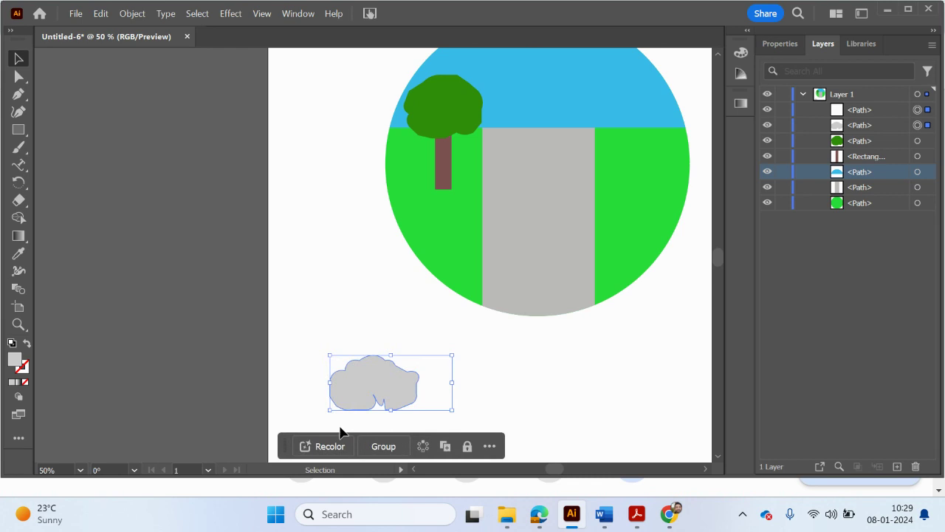
click(19, 112)
click(354, 387)
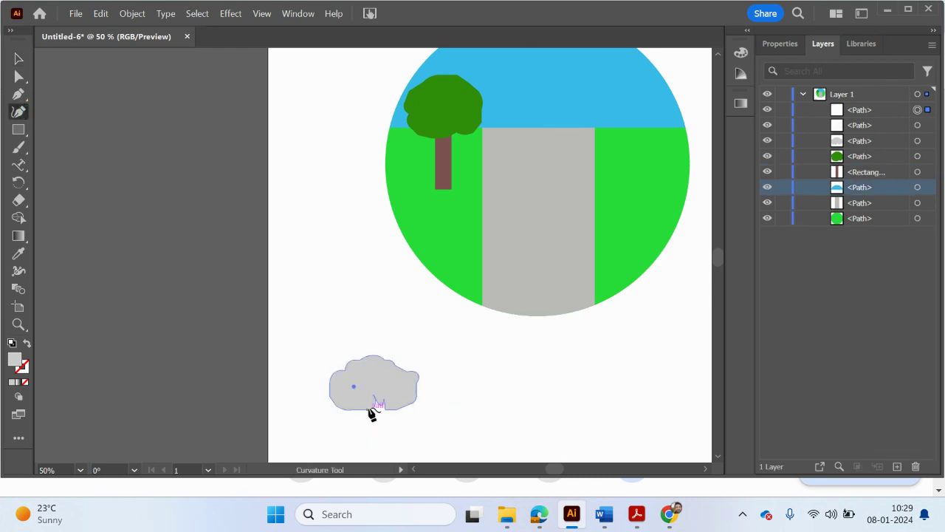
key(ctrl+z)
scroll(475, 385, up, 1)
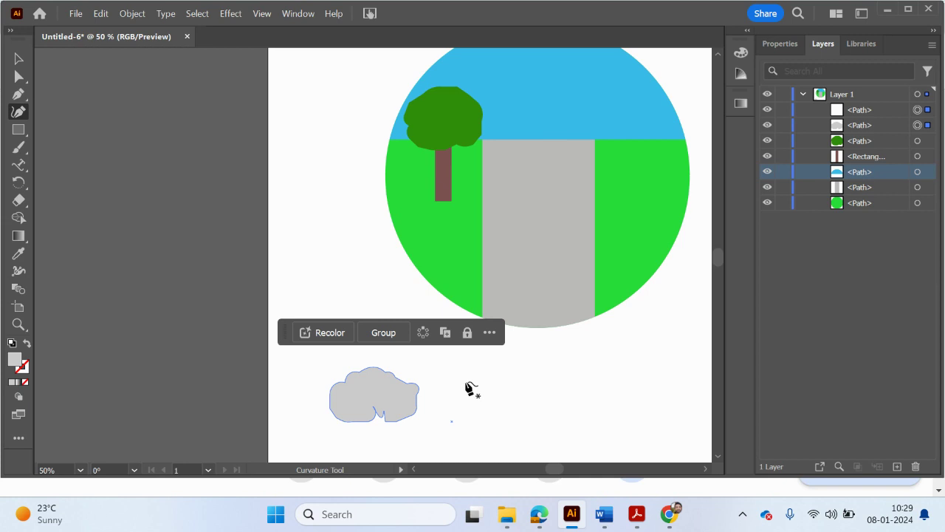
scroll(412, 367, up, 1)
Move the grey cloud into the sky overlapping the tree, and bring the green foliage to the front
click(18, 59)
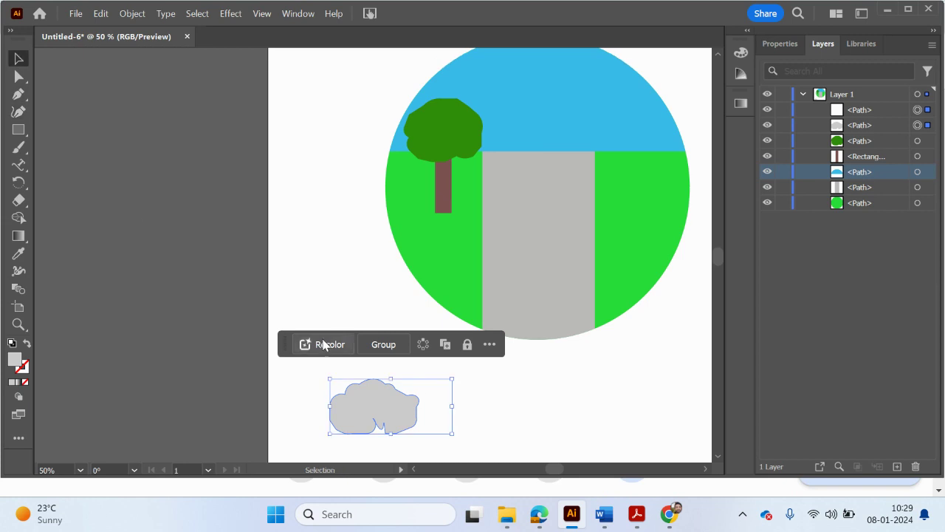
drag(378, 398, 508, 97)
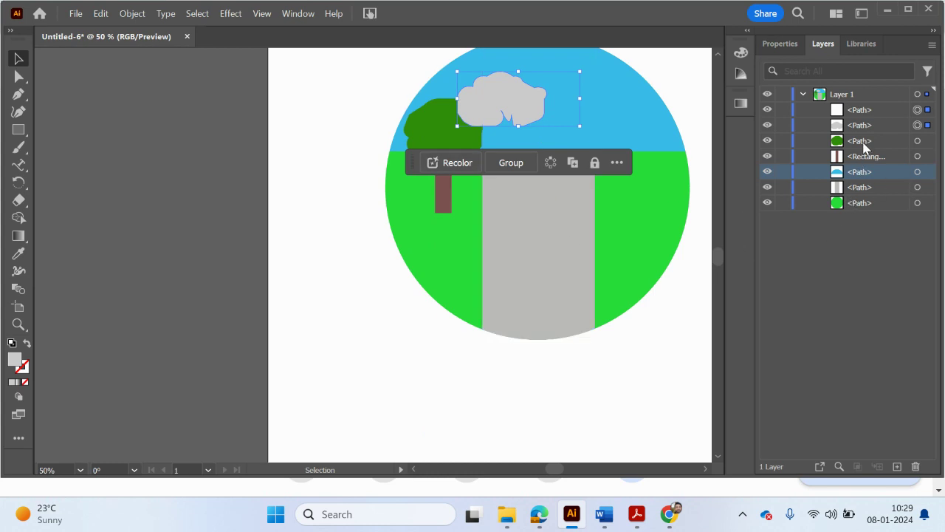
click(445, 141)
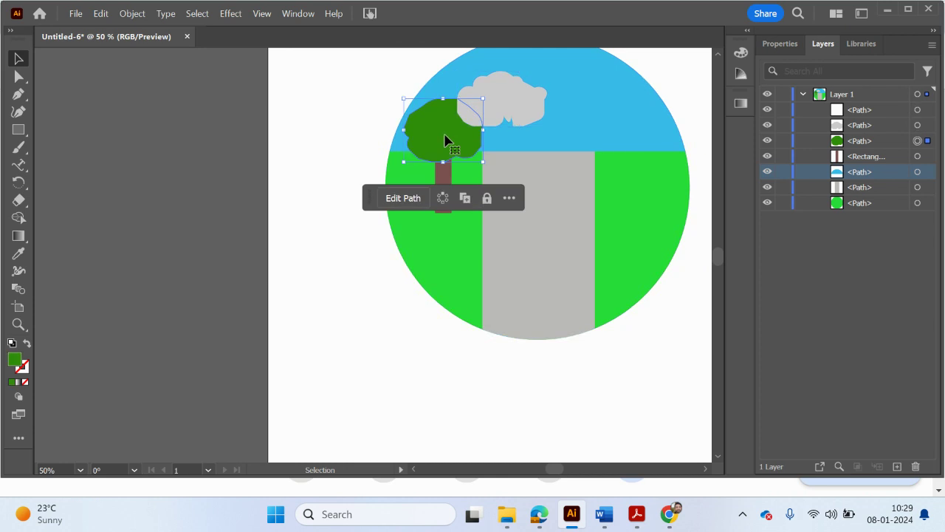
right_click(445, 139)
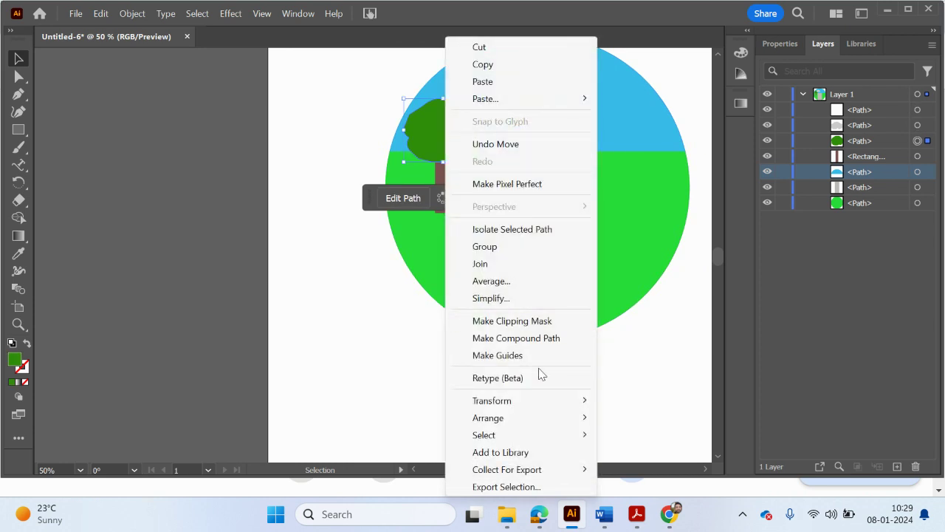
mouse_move(566, 420)
click(629, 418)
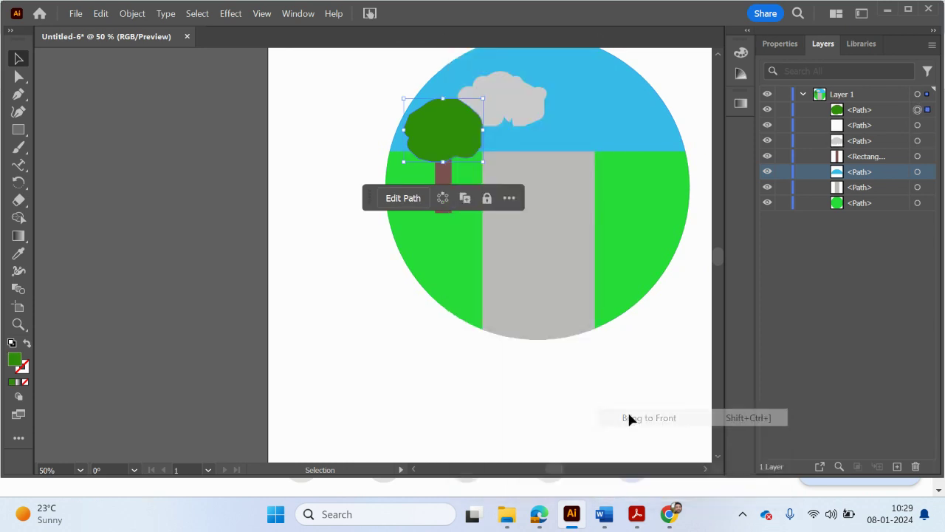
click(625, 386)
Check the Task 3 reference drawing in Acrobat and set Illustrator's fill colour to bright yellow, about E5E515
scroll(622, 380, up, 2)
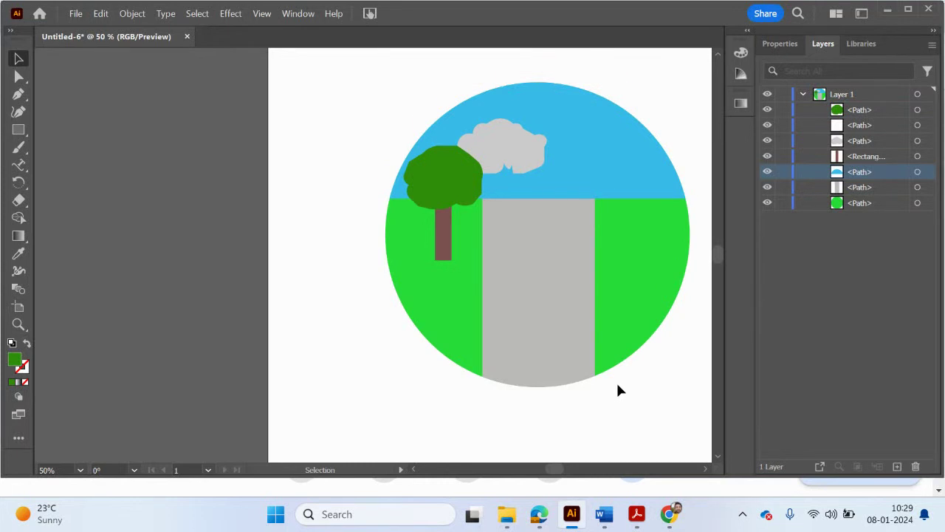
click(706, 470)
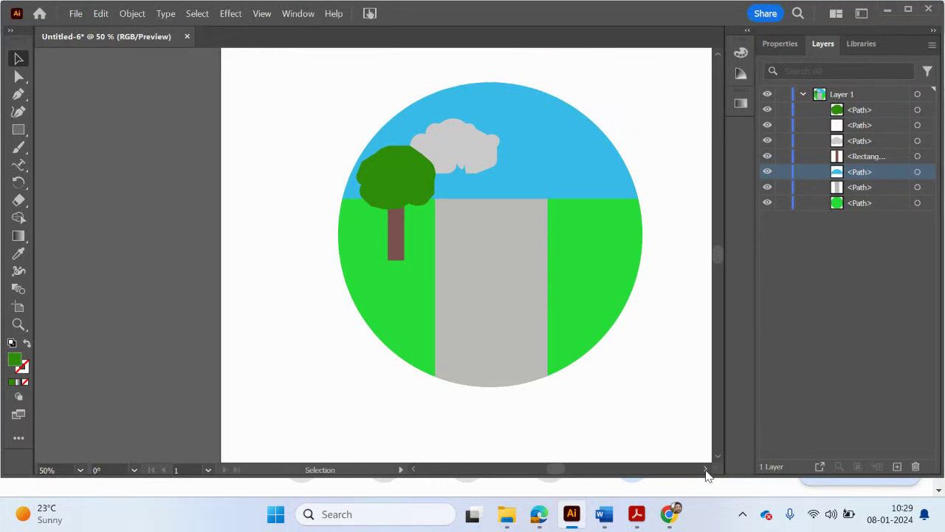
click(706, 470)
click(640, 513)
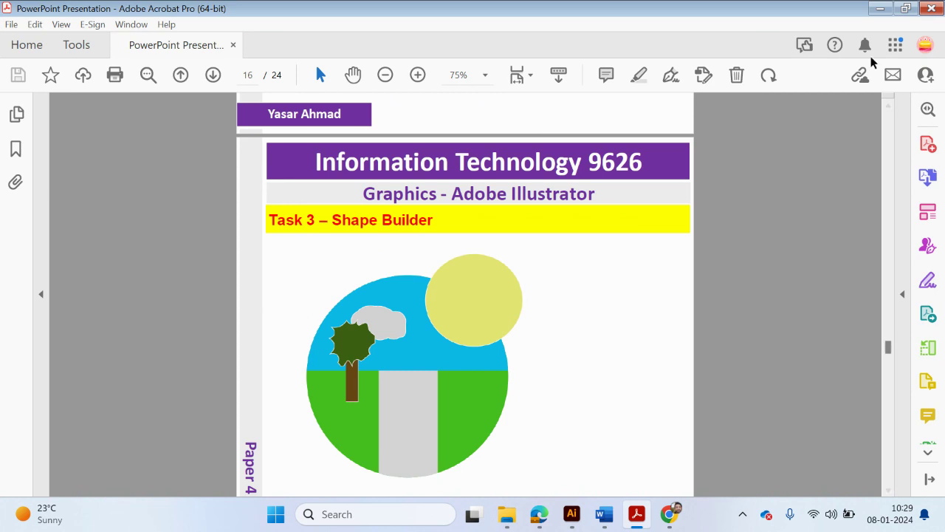
click(880, 9)
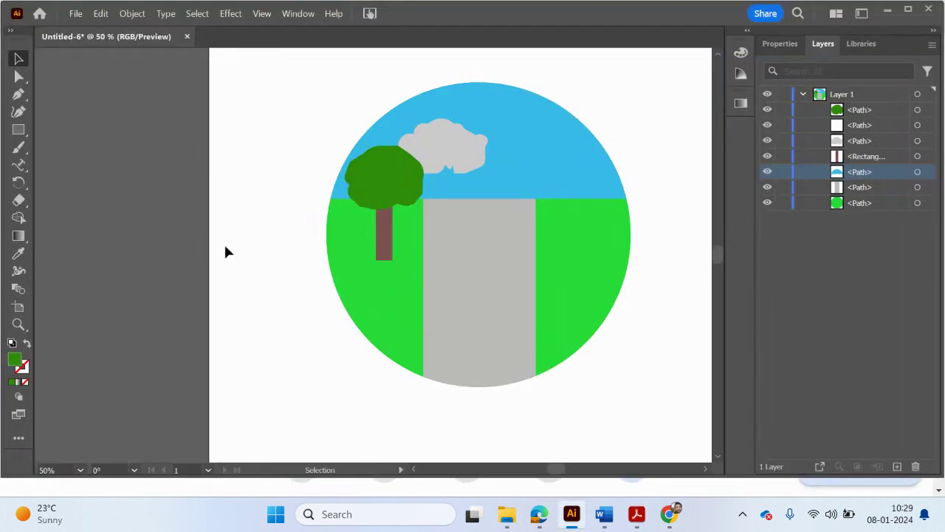
double_click(15, 363)
drag(722, 339, 722, 347)
mouse_move(667, 253)
mouse_down()
mouse_move(643, 217)
mouse_move(613, 205)
mouse_move(681, 206)
mouse_up()
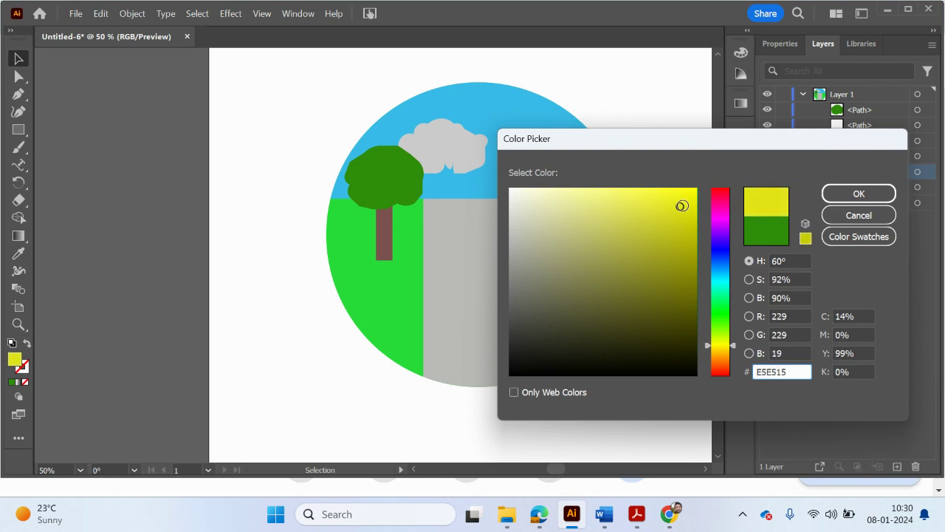
click(861, 197)
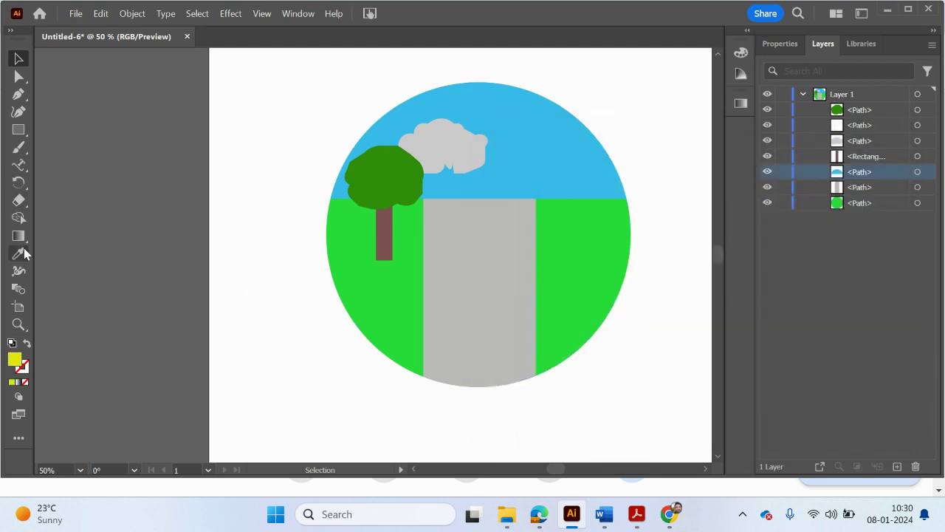
Draw a yellow circle for the sun with the Ellipse tool, overlapping the landscape circle's upper-right edge
click(27, 131)
drag(28, 132, 63, 146)
drag(528, 70, 629, 169)
click(19, 59)
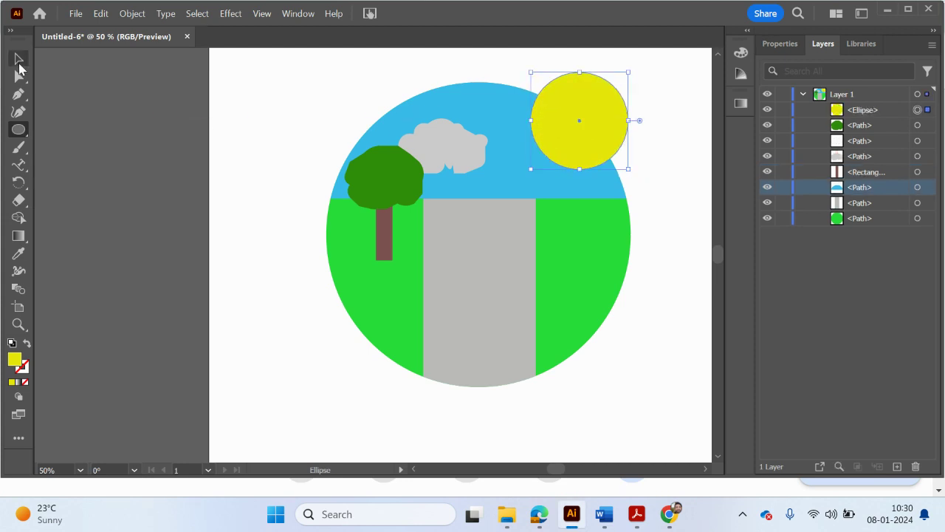
Select all the artwork and remove the part of the sun outside the landscape circle with the Shape Builder tool
drag(310, 61, 687, 410)
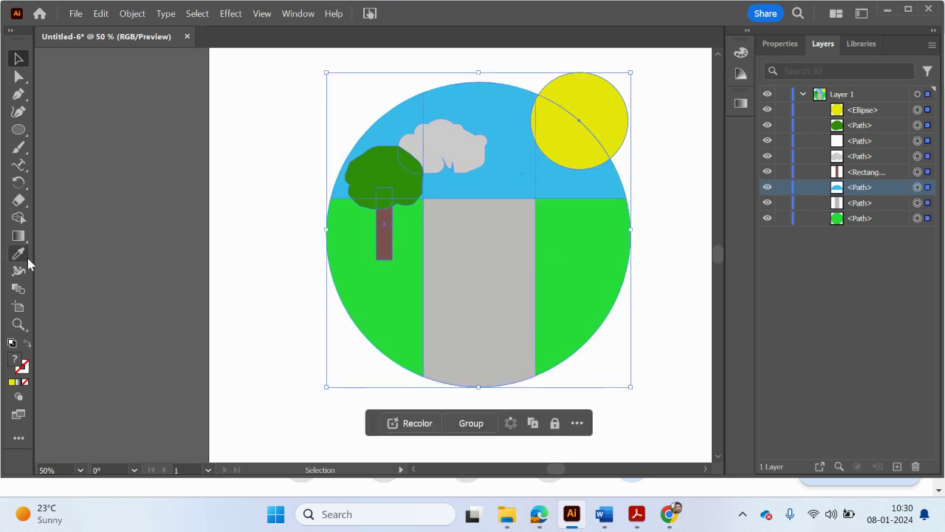
click(18, 218)
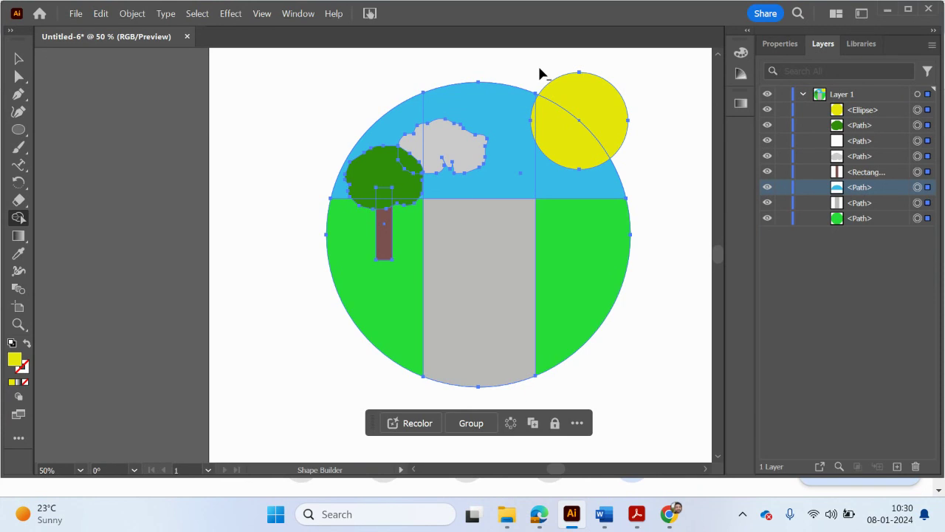
drag(539, 66, 641, 158)
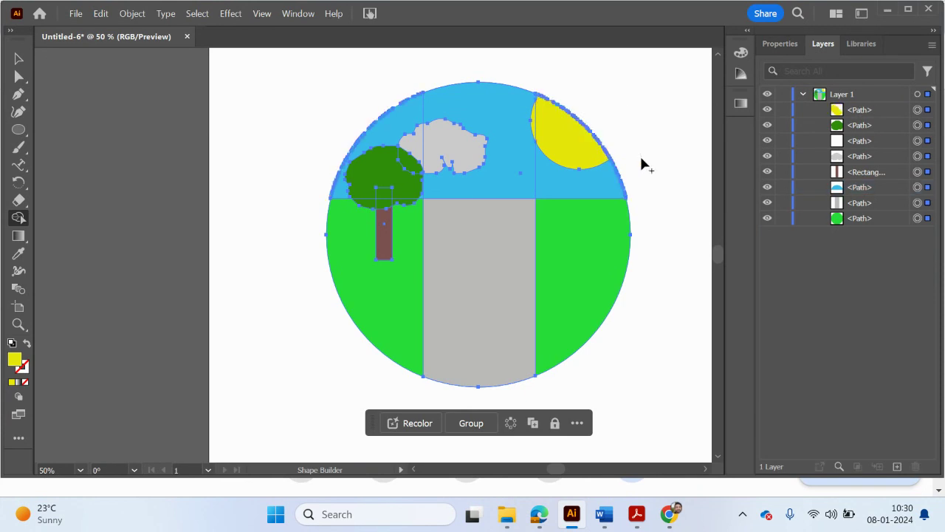
click(19, 59)
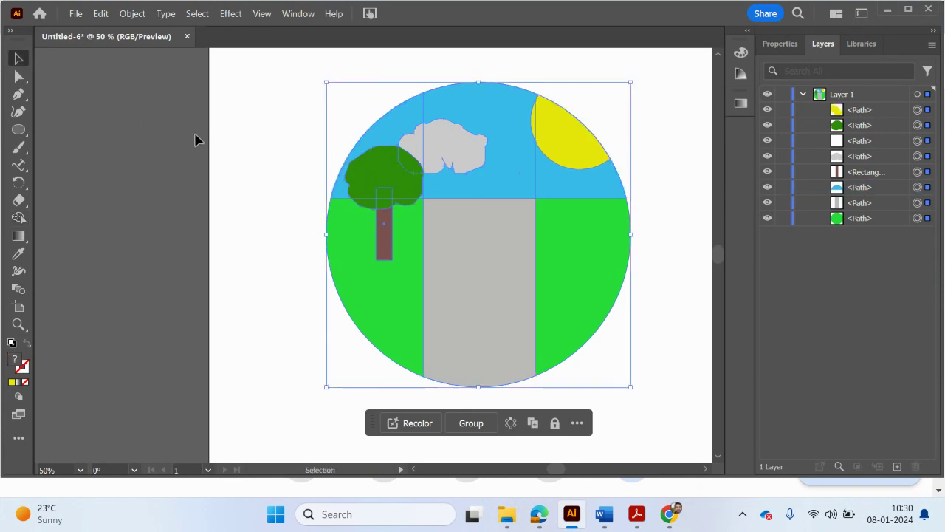
click(201, 150)
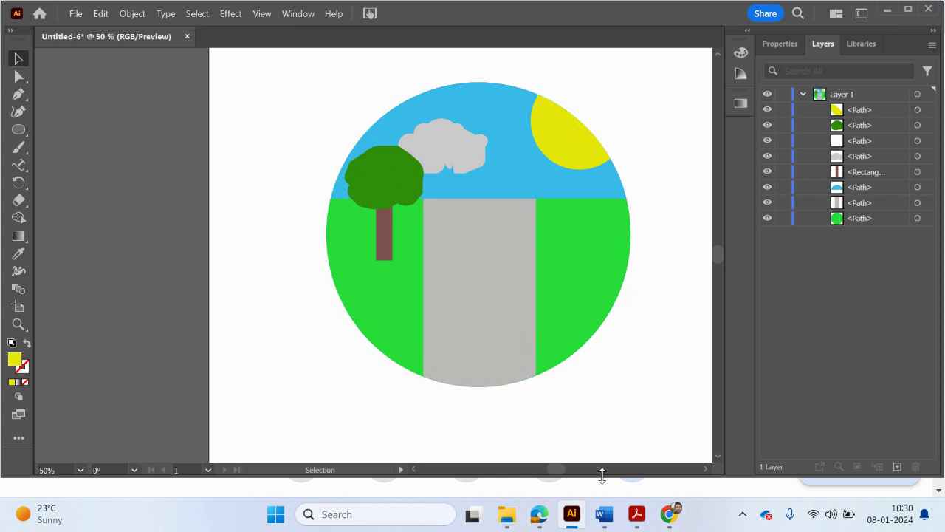
Switch to Acrobat and examine the trimmed-sun example and the next Task 3 page with the grey buildings and green shapes
click(637, 515)
scroll(650, 376, down, 8)
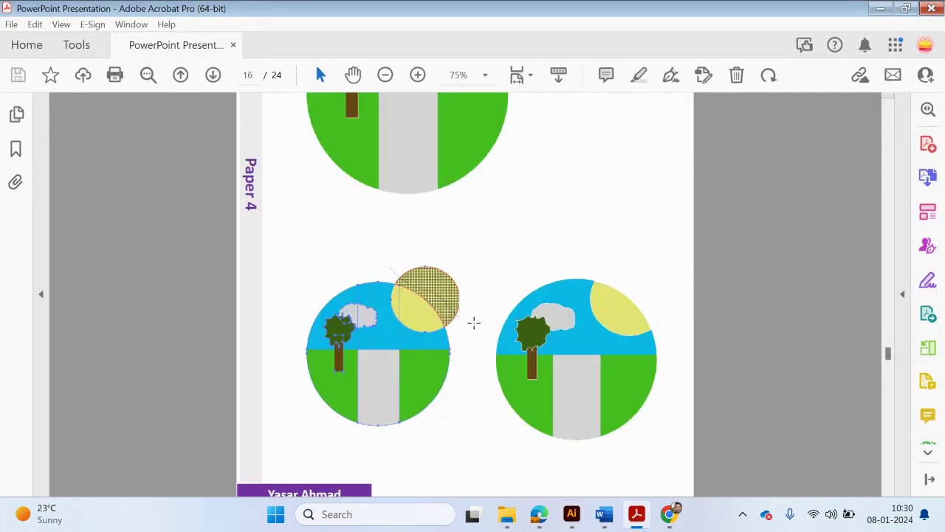
scroll(563, 332, down, 10)
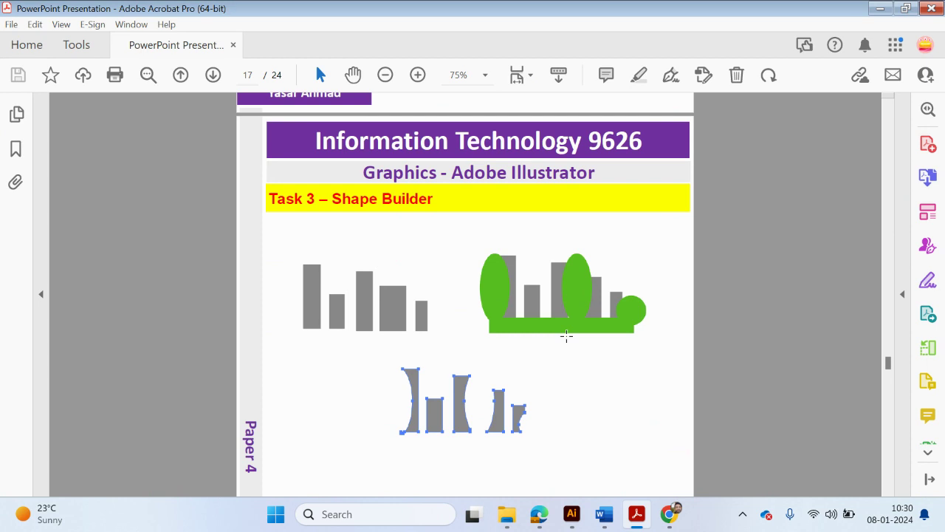
scroll(566, 336, down, 5)
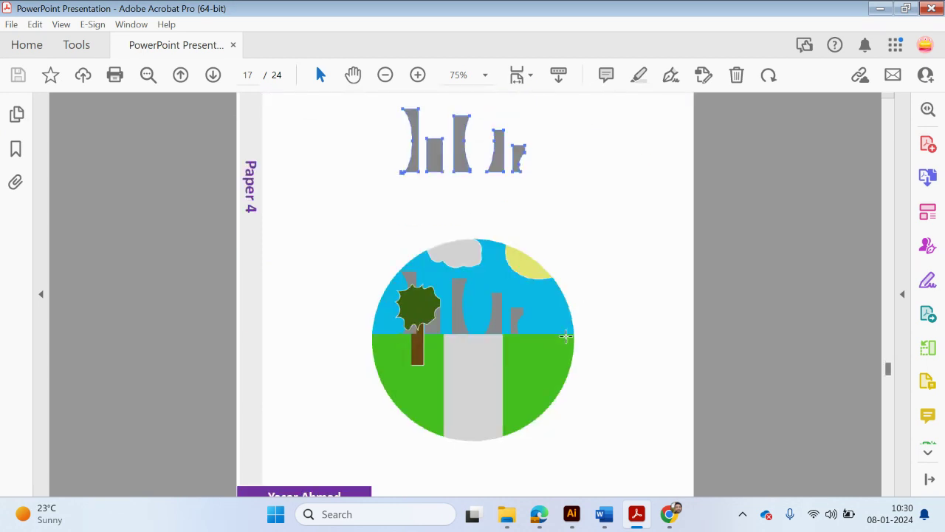
scroll(566, 340, down, 5)
scroll(567, 343, up, 5)
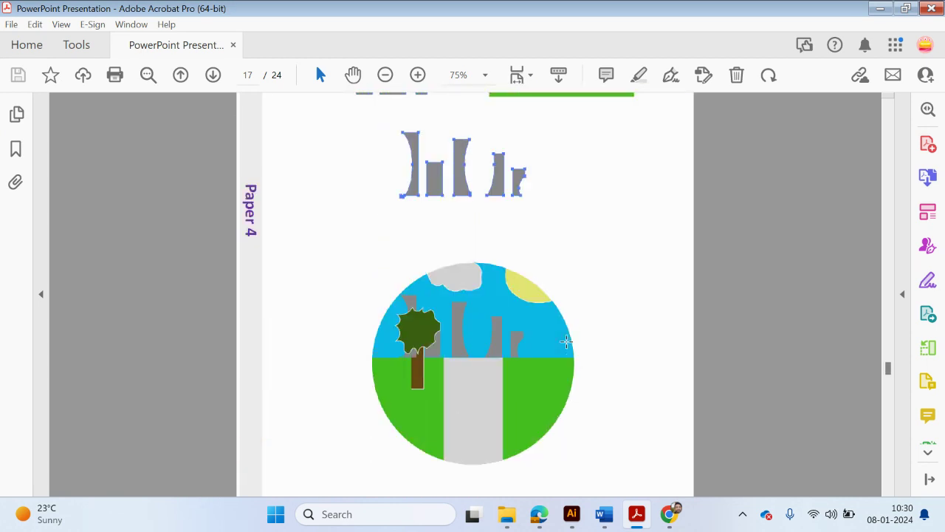
scroll(434, 375, up, 3)
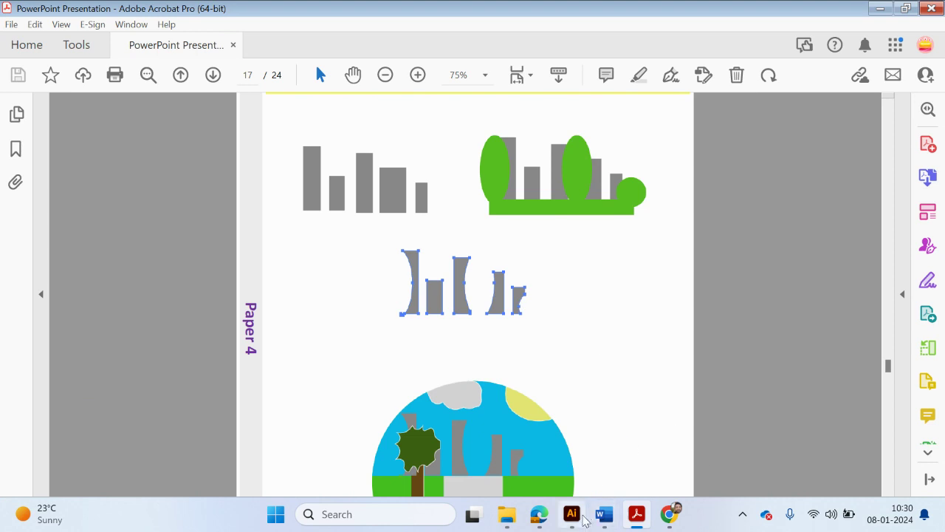
Switch back to Illustrator, set the fill to dark grey 5E5E5E, and draw a tall rectangle in the blank area below the landscape
click(581, 522)
scroll(574, 418, down, 3)
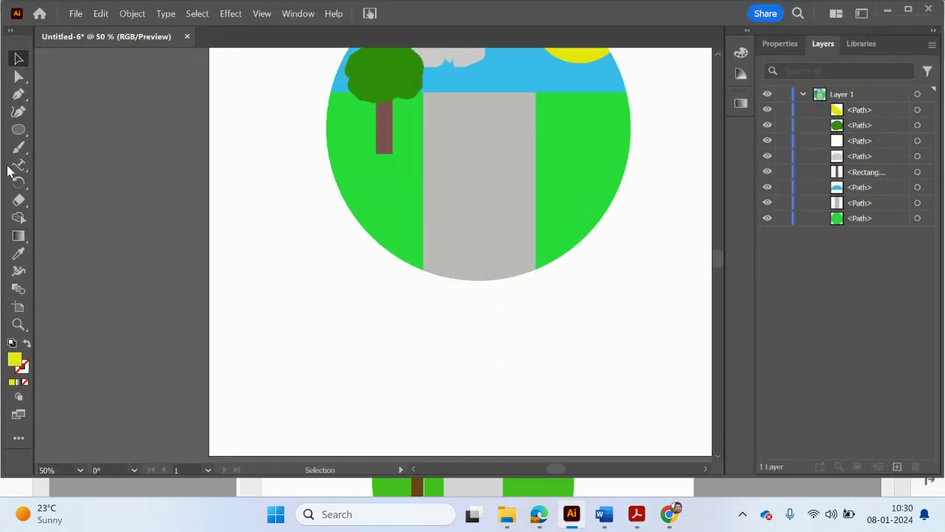
drag(18, 129, 69, 131)
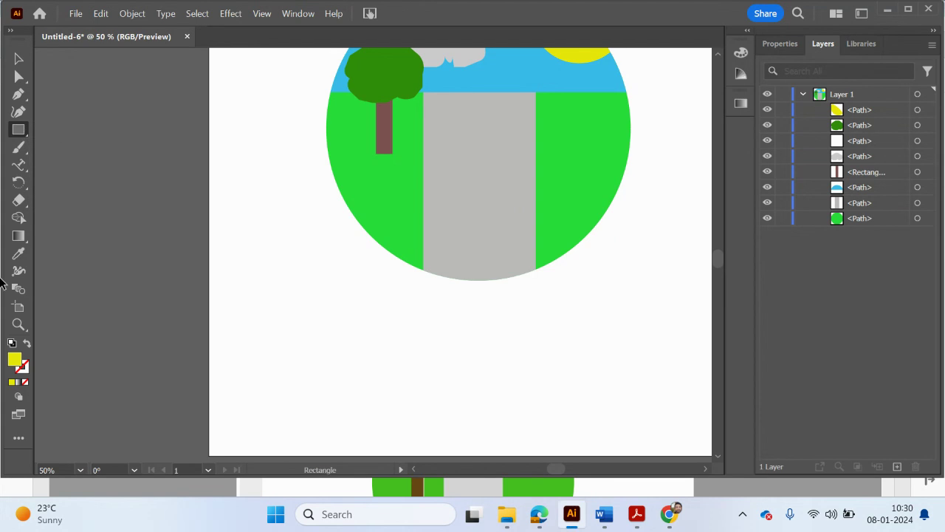
double_click(14, 359)
drag(509, 332, 481, 305)
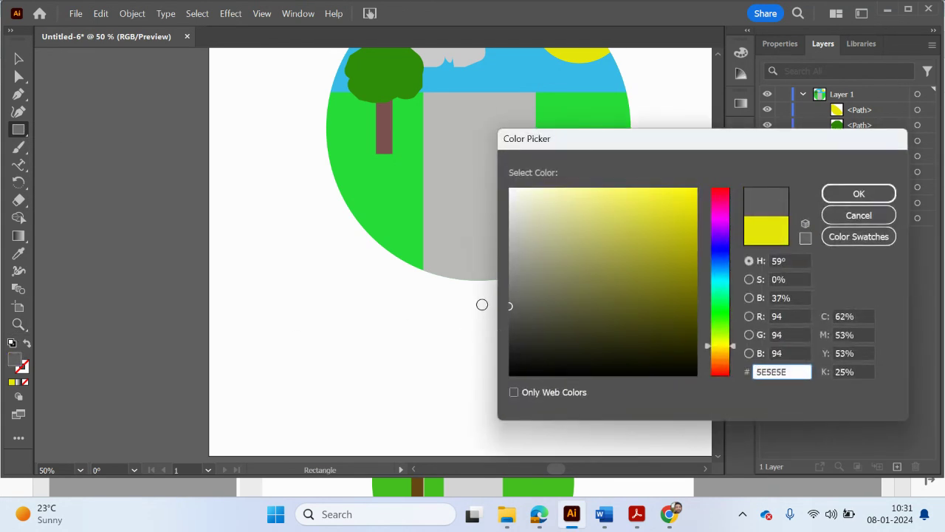
click(856, 193)
drag(249, 302, 289, 418)
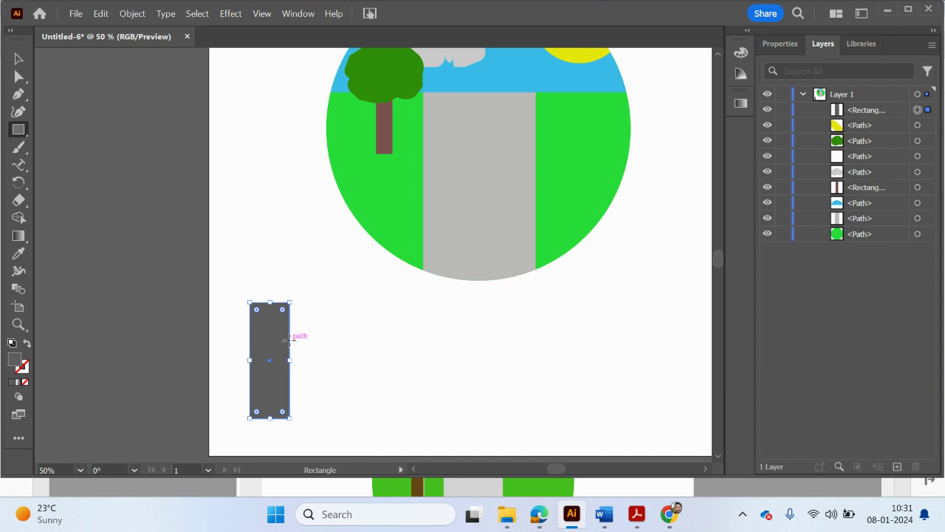
Draw the stepped upper outline of a dark grey building skyline beside the tall rectangle with the Pen tool
click(21, 96)
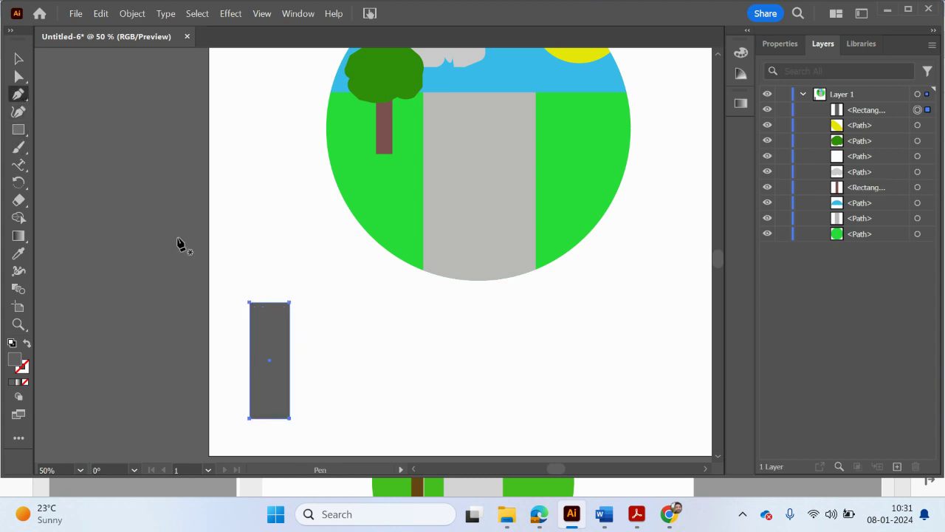
click(290, 338)
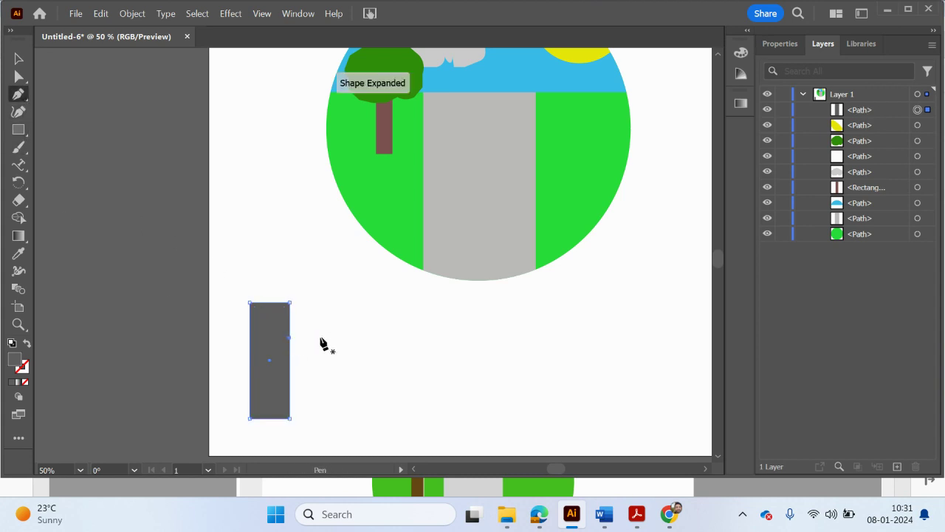
drag(321, 338, 365, 400)
click(365, 401)
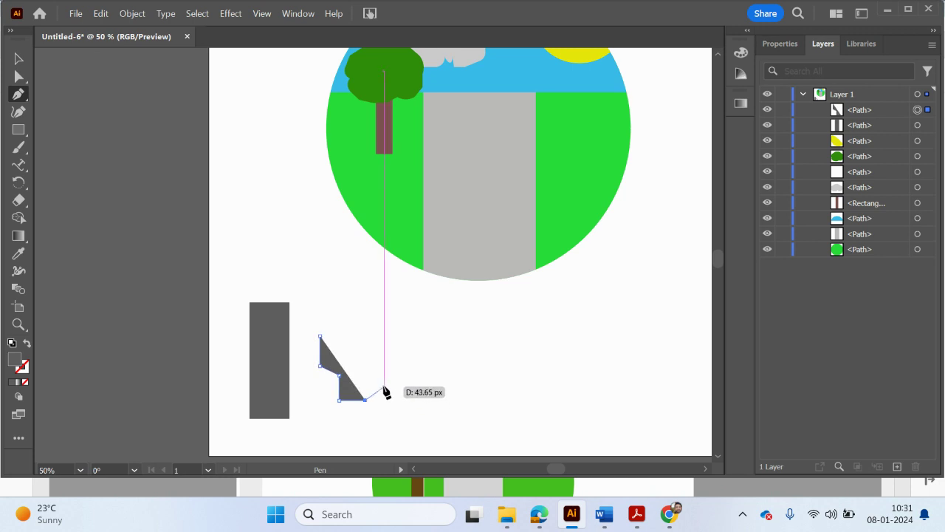
click(373, 381)
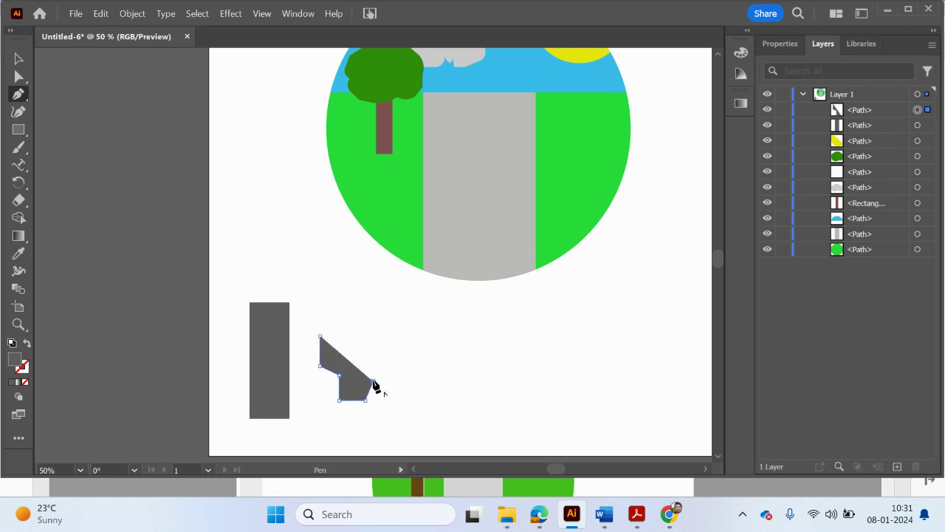
click(373, 340)
click(398, 340)
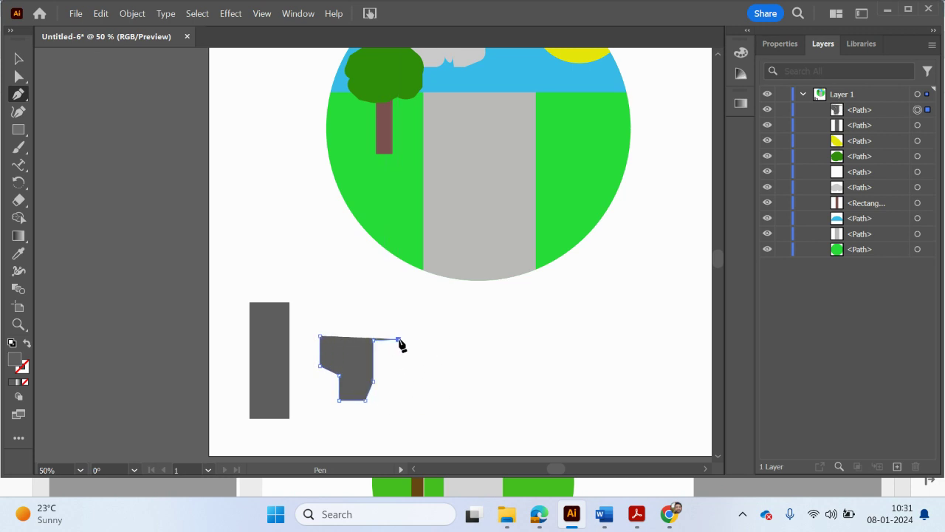
click(399, 375)
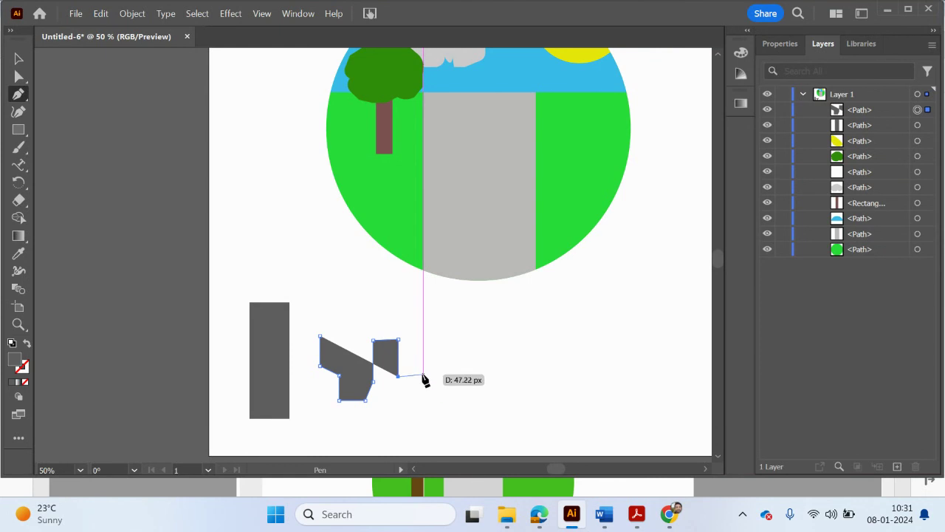
click(424, 377)
click(424, 359)
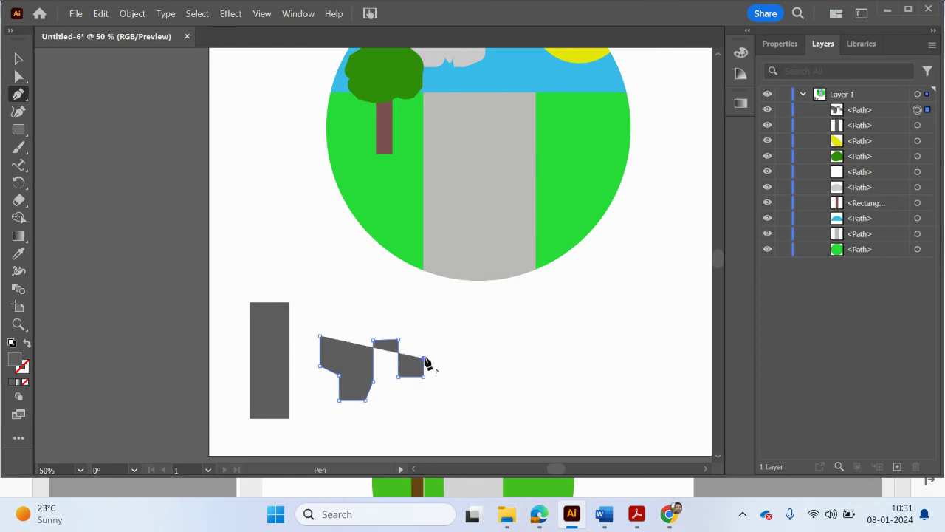
click(443, 359)
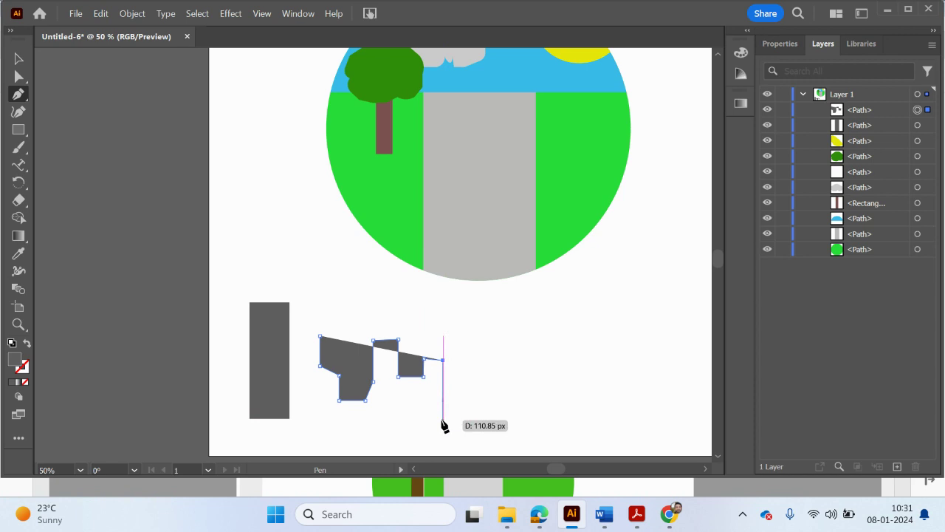
Complete the skyline with a flat base back to the tall rectangle and up its edge, and deselect it
click(442, 419)
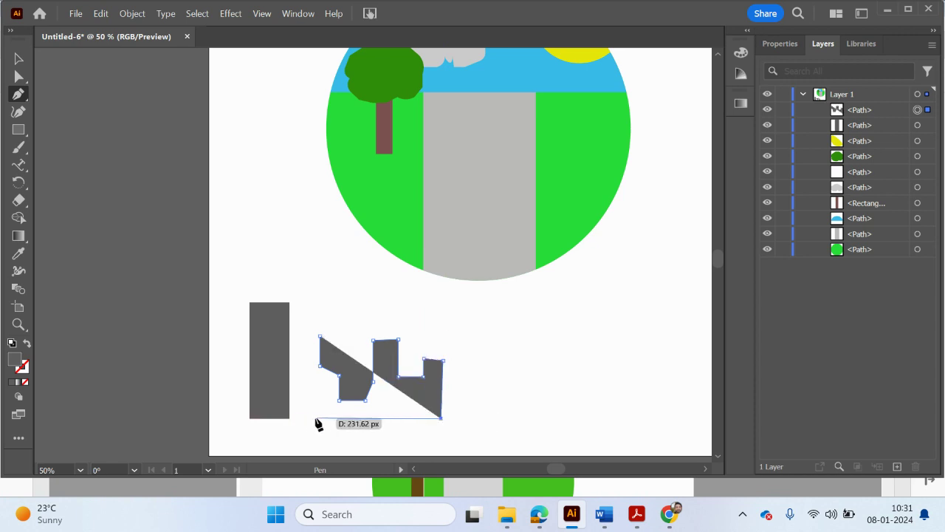
click(290, 419)
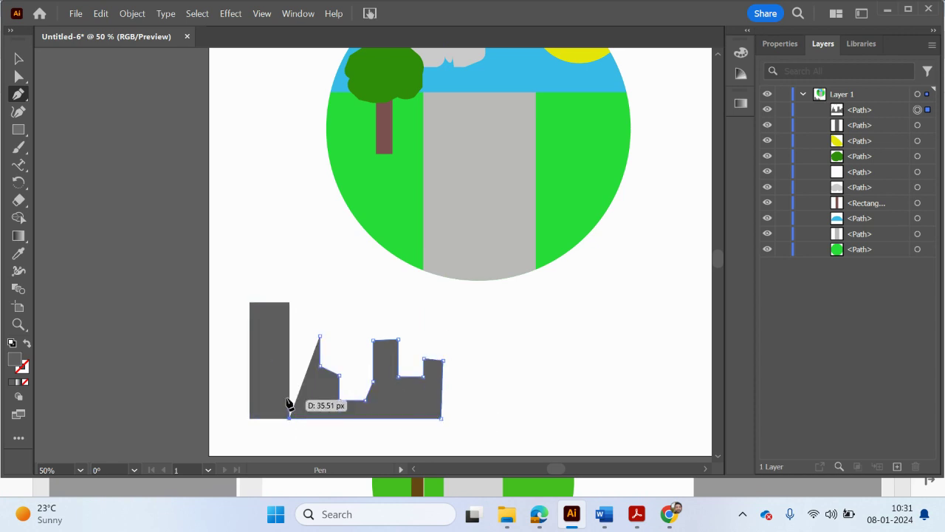
click(289, 336)
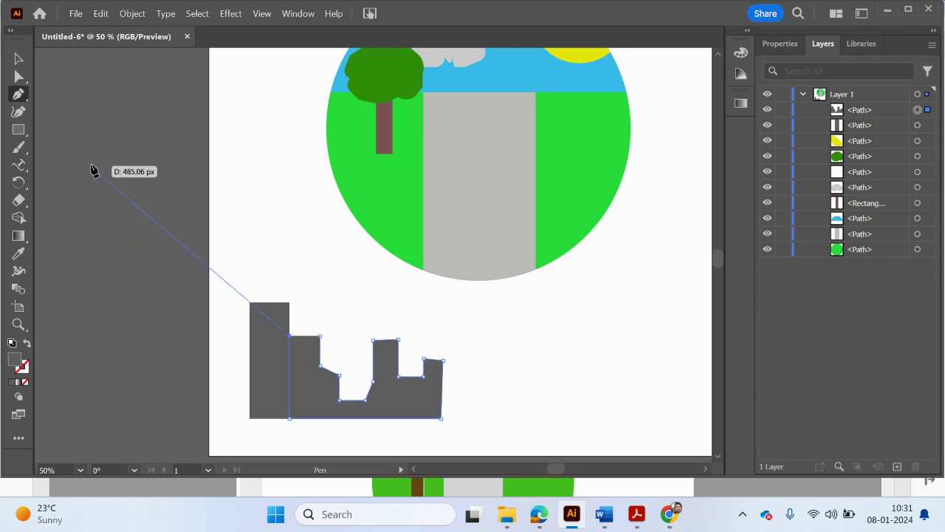
click(19, 59)
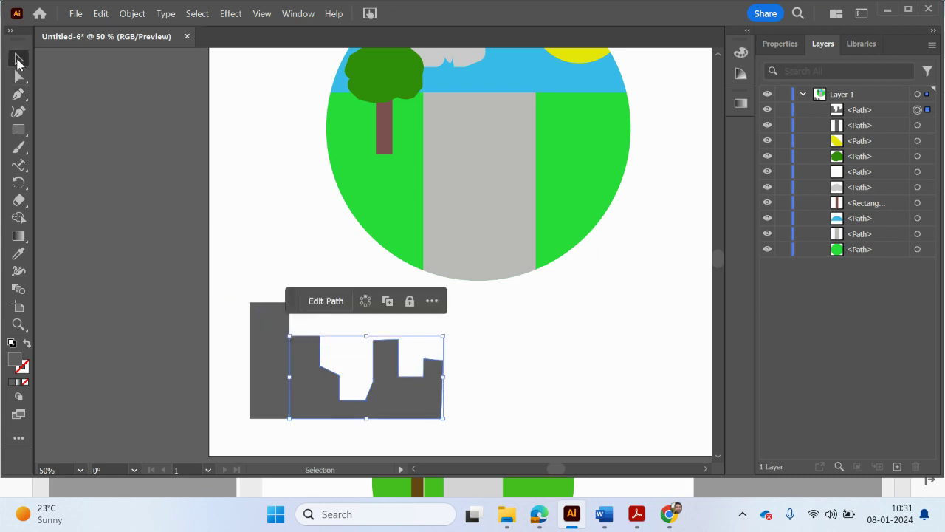
click(485, 360)
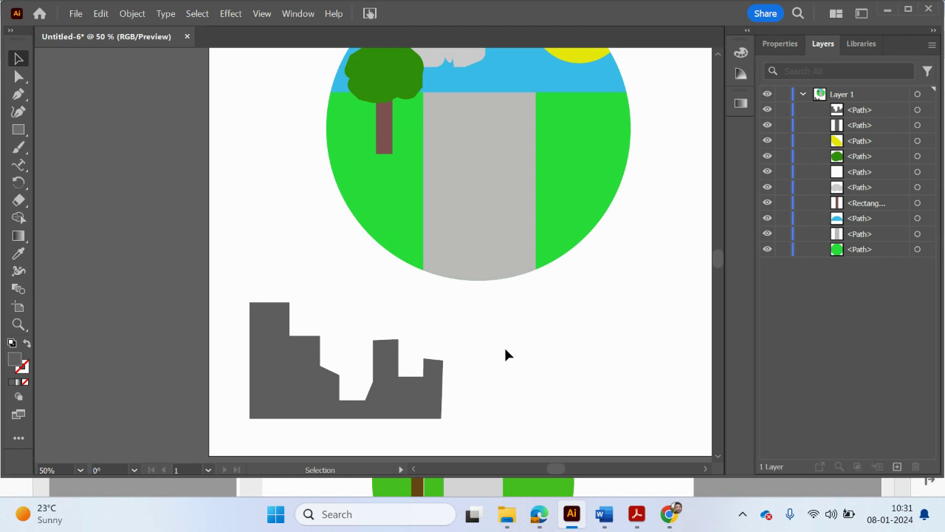
Set the fill to pale yellow E8E579 and draw two narrow upright ellipses across the dark grey skyline with the Ellipse tool
click(19, 129)
click(65, 148)
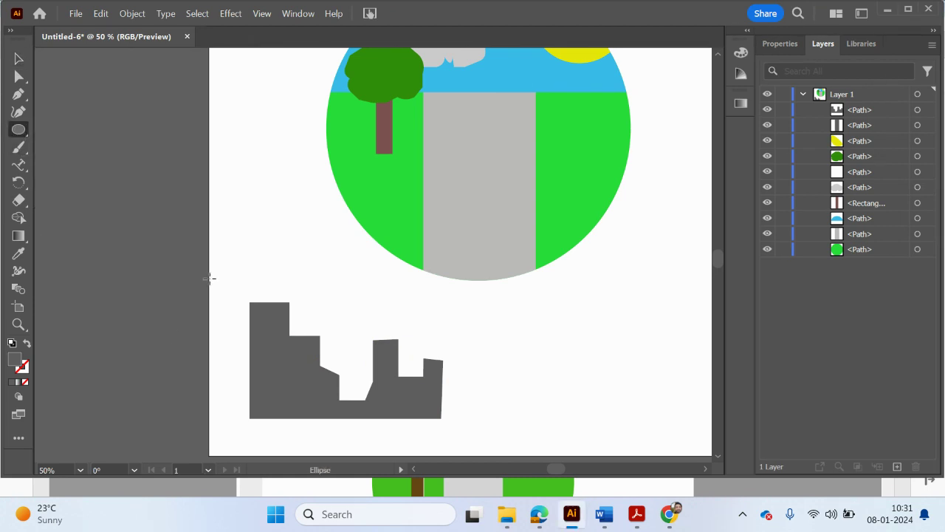
double_click(17, 360)
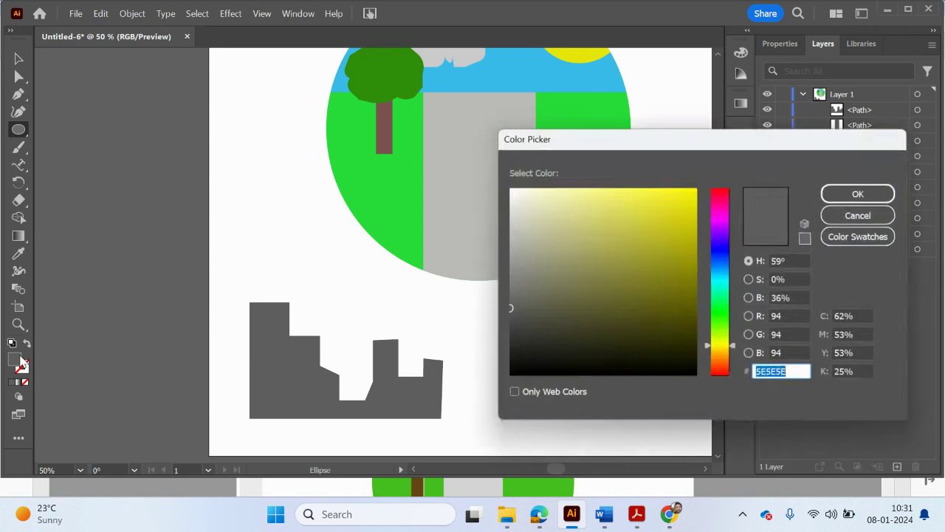
click(599, 204)
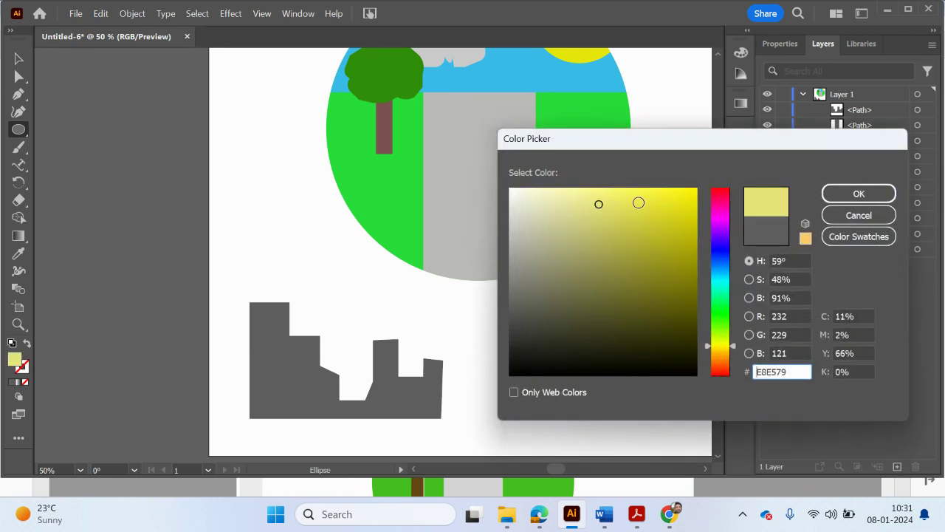
click(857, 194)
drag(278, 292, 299, 426)
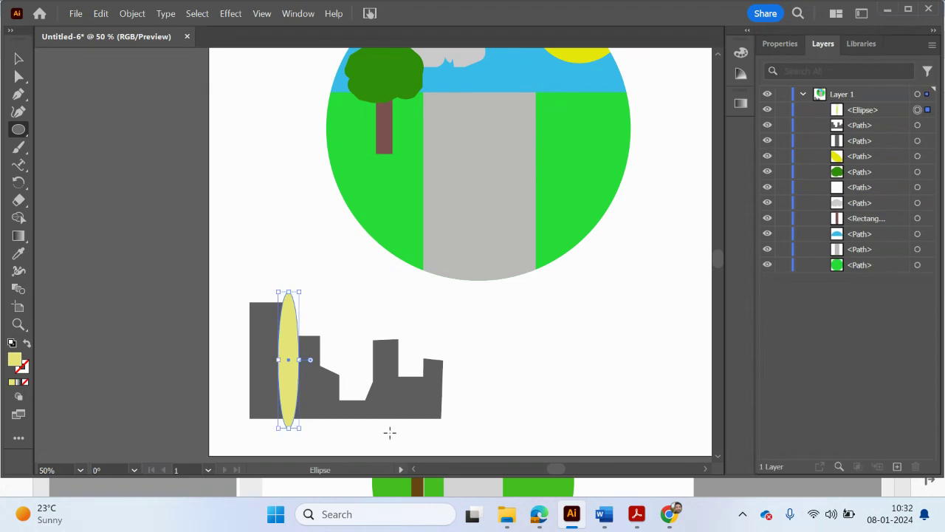
drag(415, 428, 387, 336)
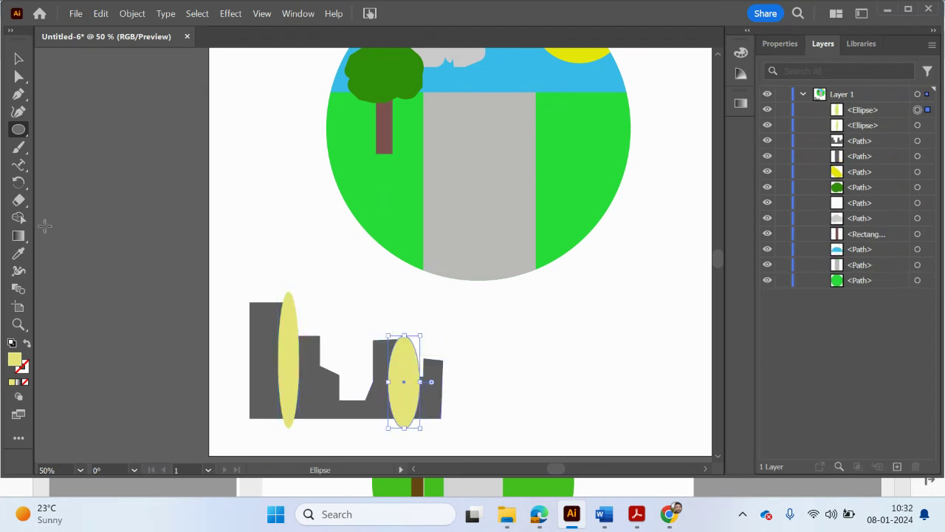
Select the skyline, tall rectangle and both ellipses, erase the ellipse areas from the buildings with Shape Builder, and deselect everything
click(20, 59)
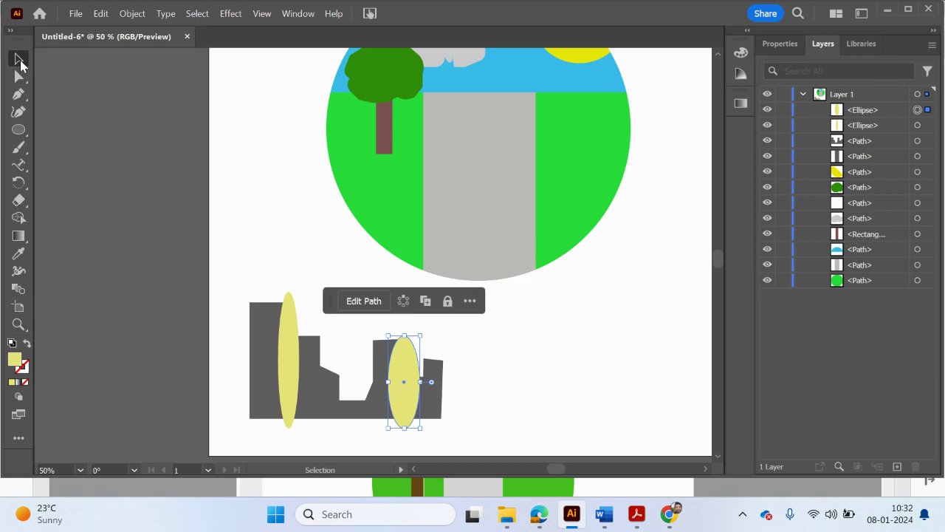
drag(466, 422, 468, 427)
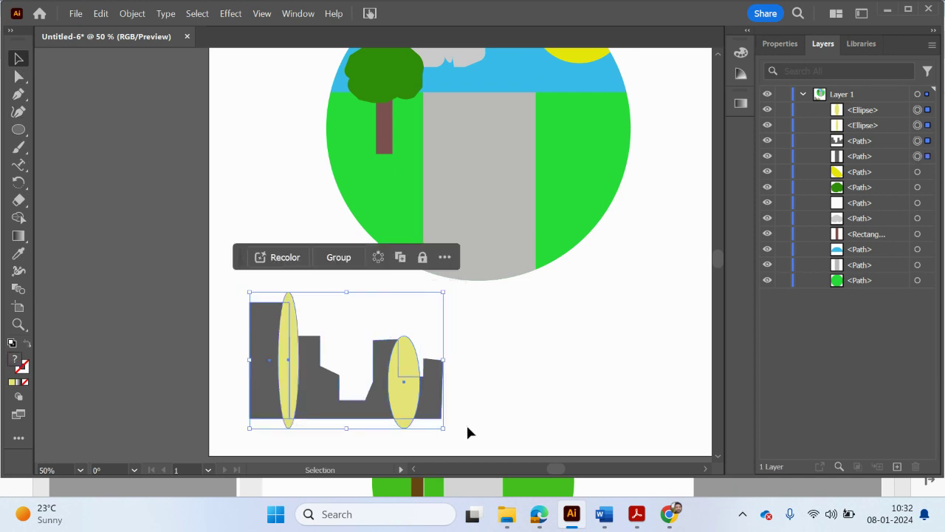
click(18, 218)
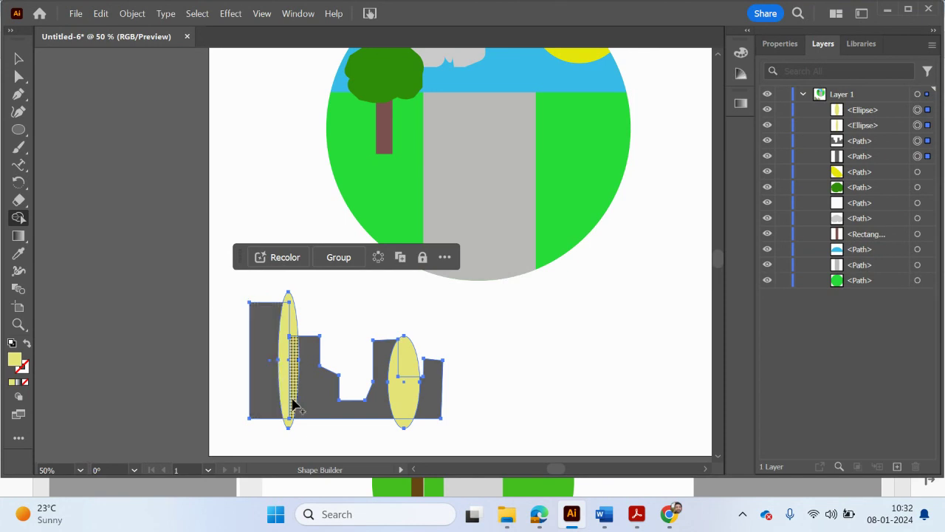
drag(290, 432, 287, 411)
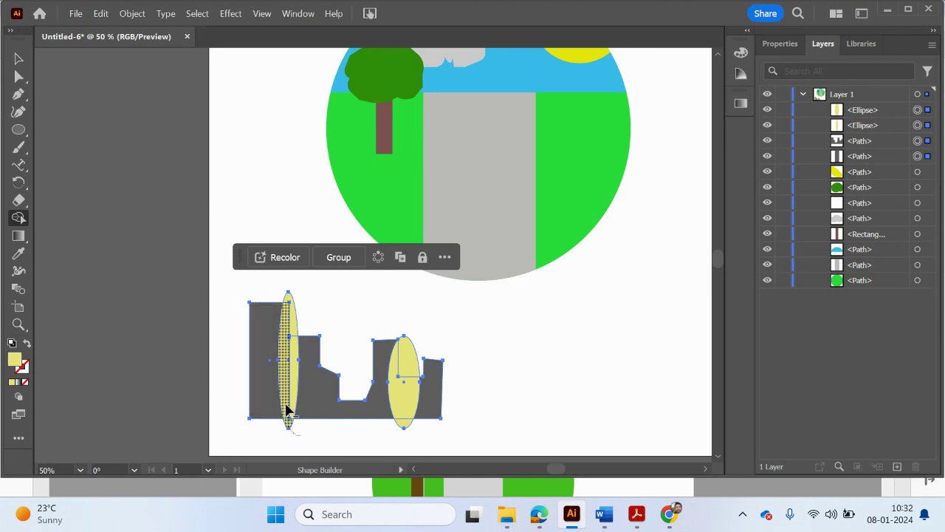
drag(287, 338, 292, 316)
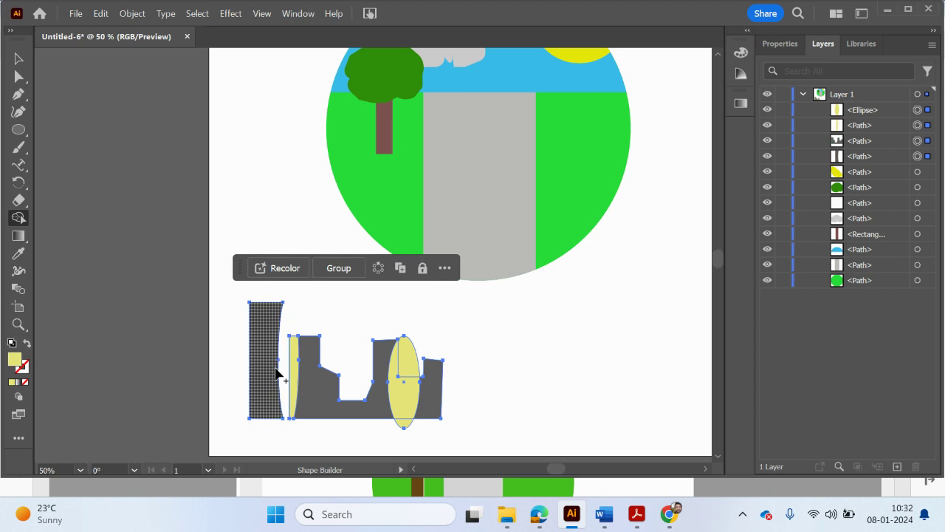
drag(297, 342, 306, 353)
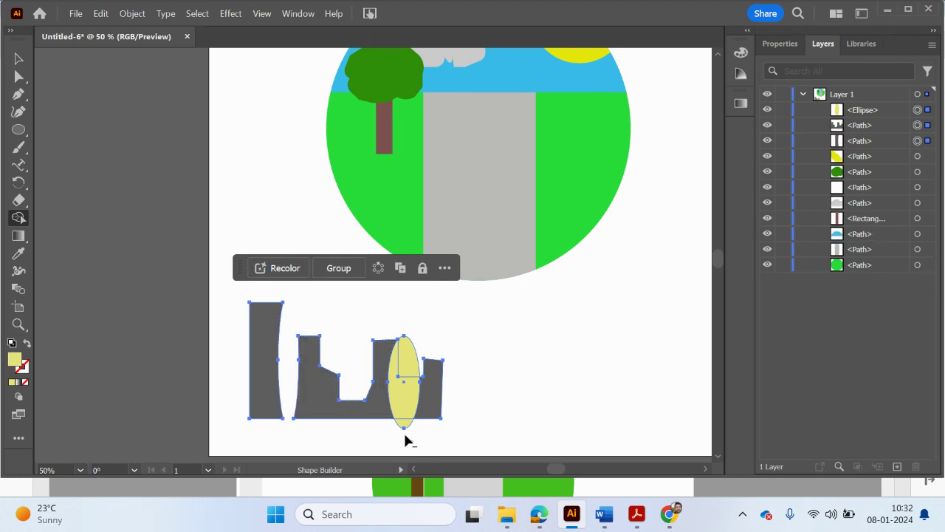
mouse_move(405, 436)
mouse_down()
mouse_move(406, 385)
mouse_move(396, 374)
mouse_move(427, 344)
mouse_up()
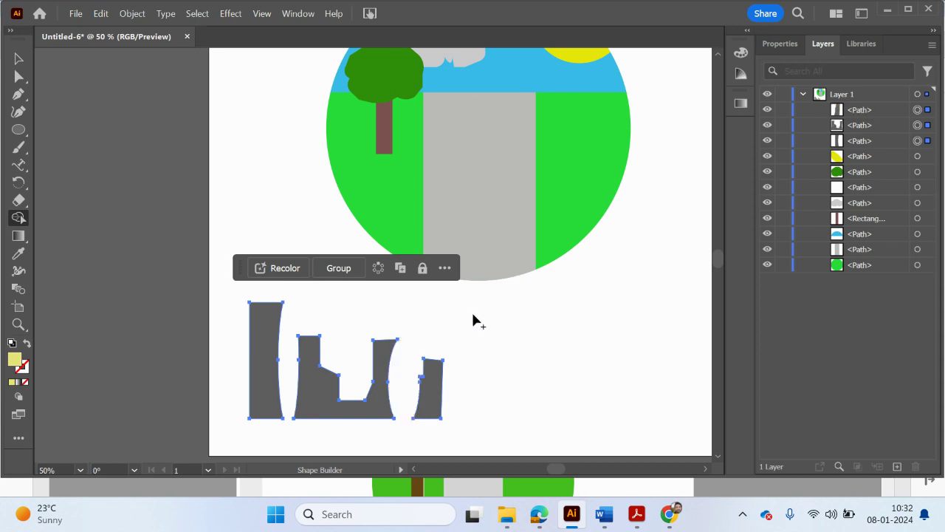
click(19, 59)
click(485, 348)
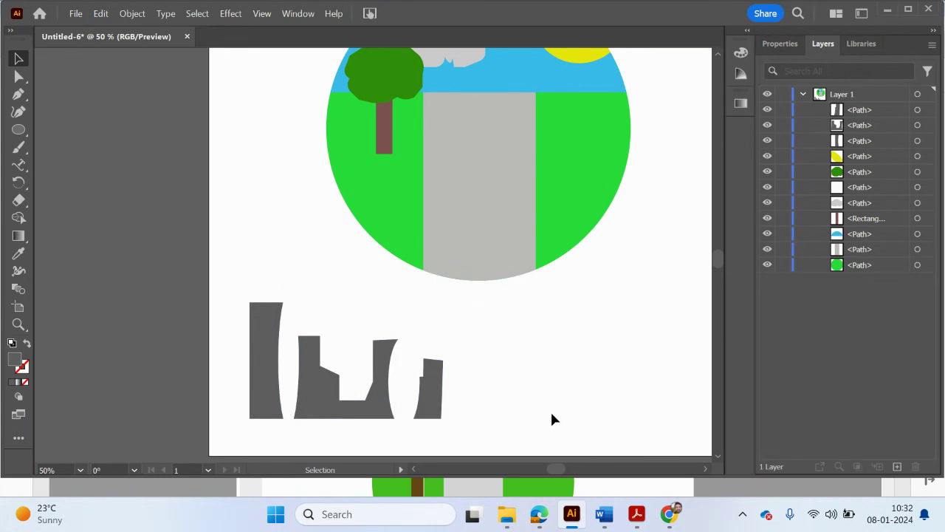
Switch to Acrobat, examine the finished circular landscape example with the cut buildings, and return to Illustrator
click(635, 513)
scroll(547, 417, down, 3)
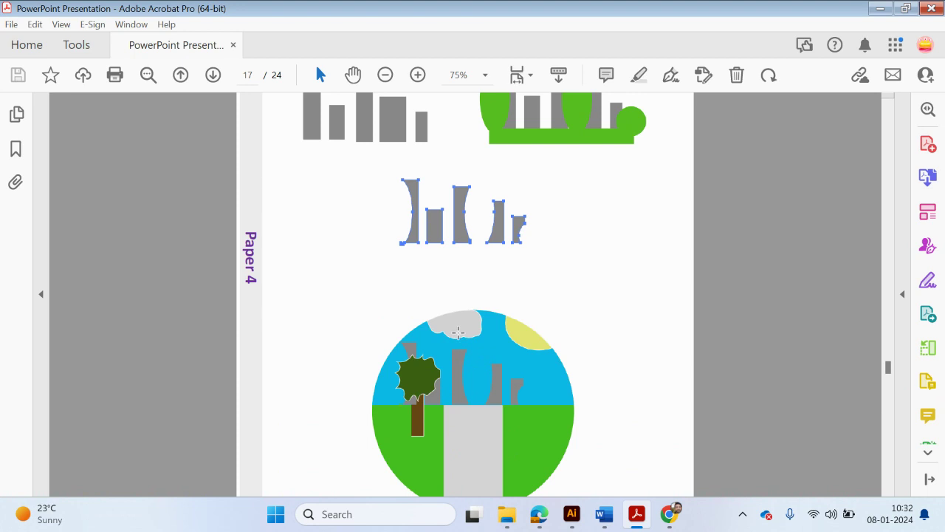
scroll(494, 340, down, 2)
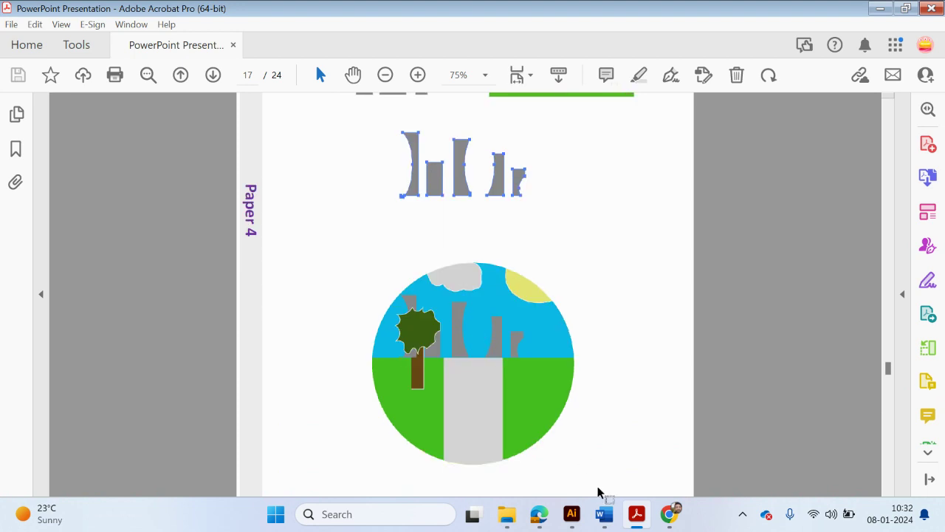
click(637, 513)
Move the grey cloud up beside the sun so they overlap, bring the cloud to the front, and deselect it
scroll(598, 437, up, 3)
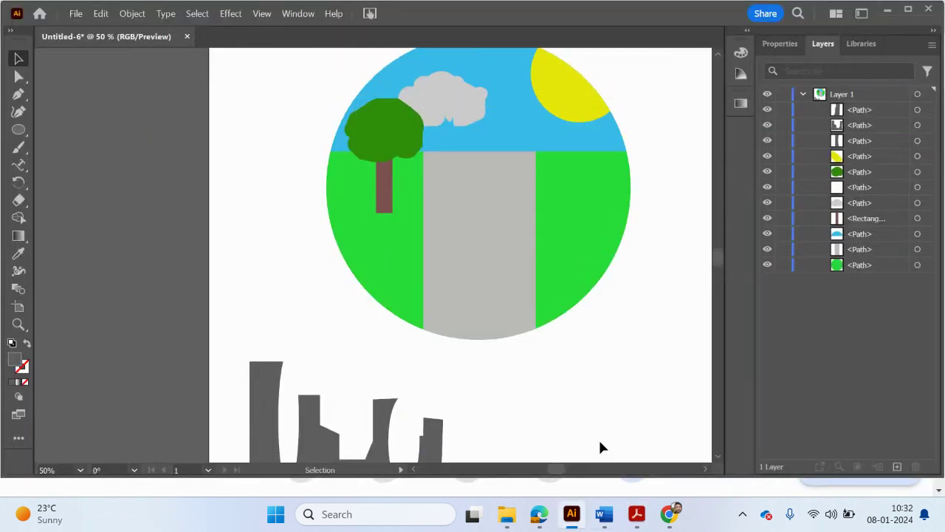
scroll(177, 313, up, 1)
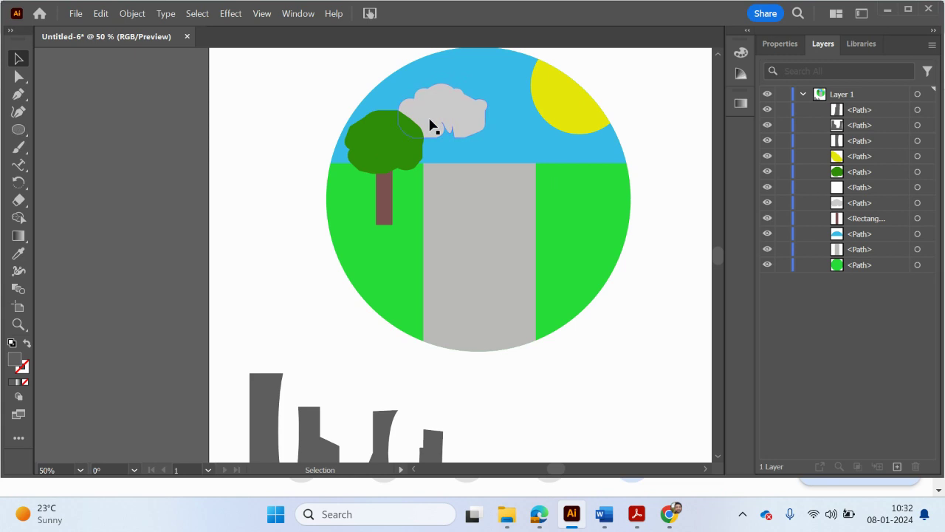
scroll(443, 133, up, 1)
drag(451, 136, 508, 101)
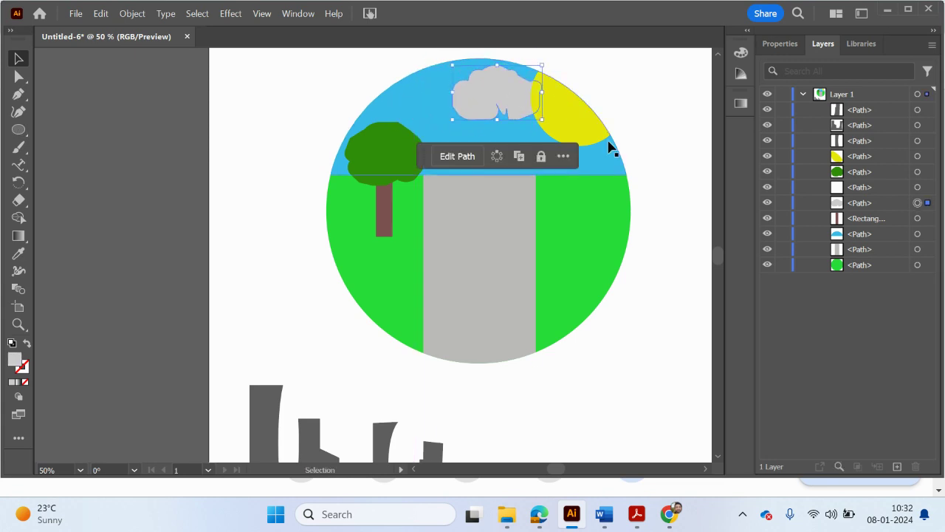
click(647, 147)
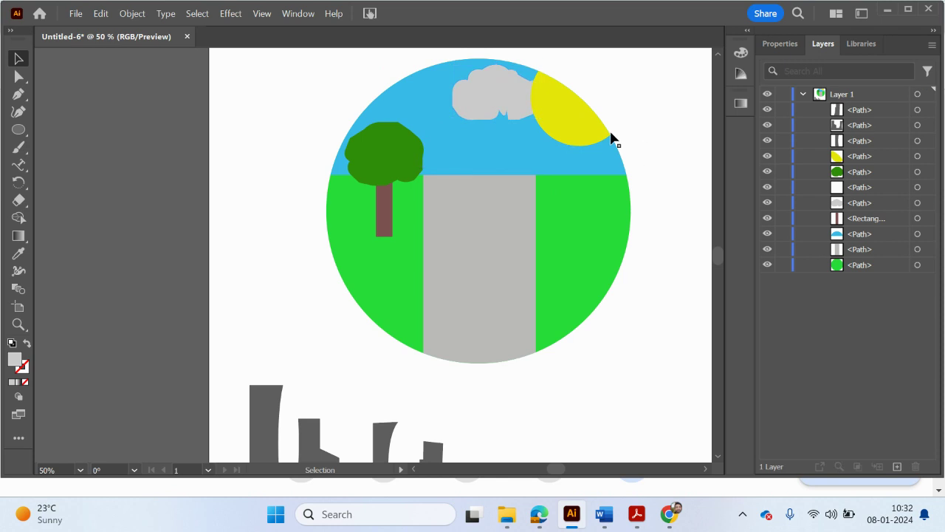
click(510, 106)
right_click(510, 102)
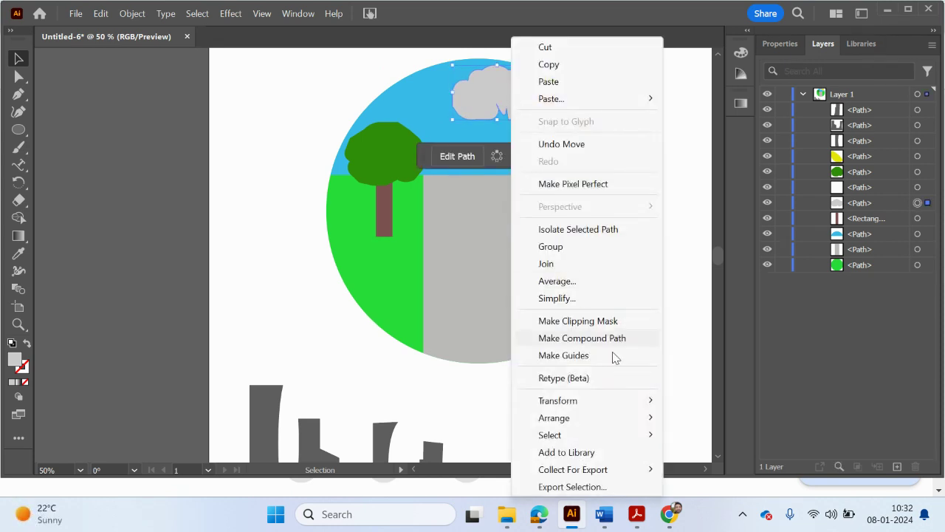
mouse_move(631, 417)
click(707, 418)
click(694, 349)
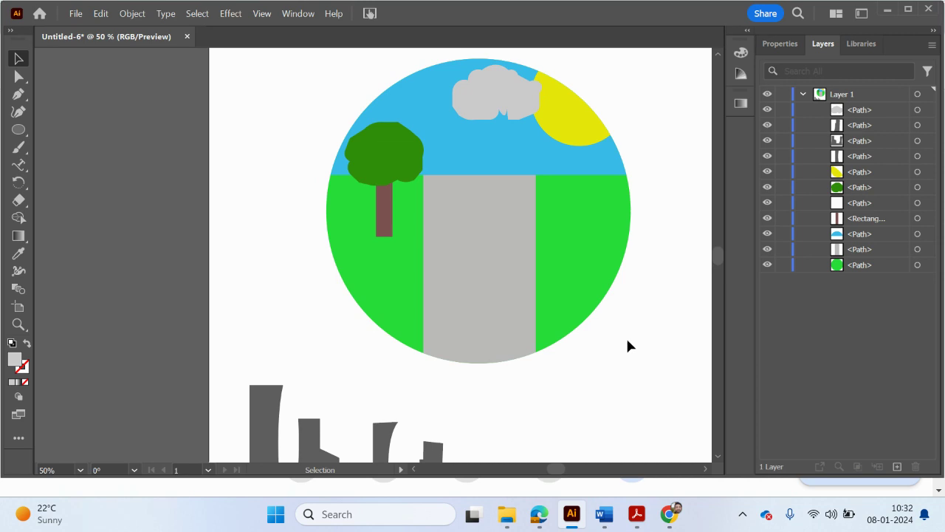
Select the three dark grey building shapes, scale them down, and place them on the horizon below the cloud
click(271, 410)
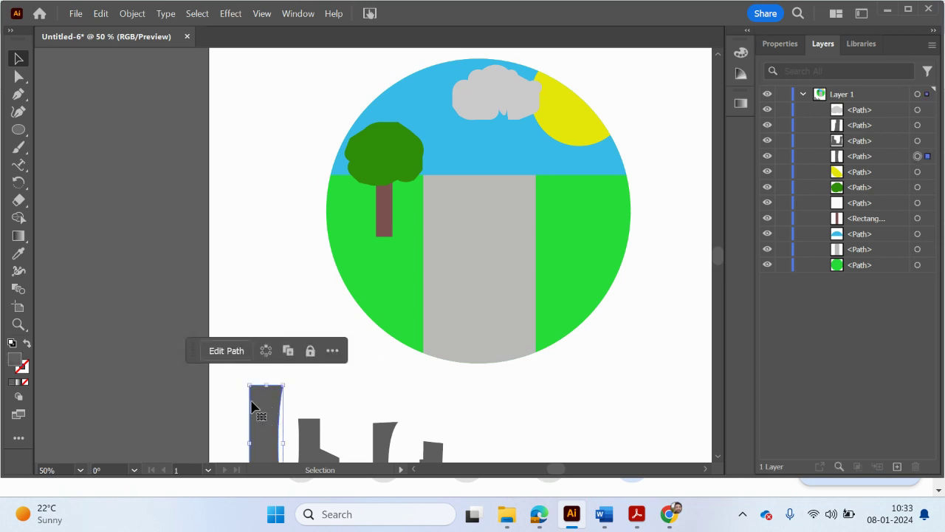
scroll(204, 382, down, 2)
click(230, 357)
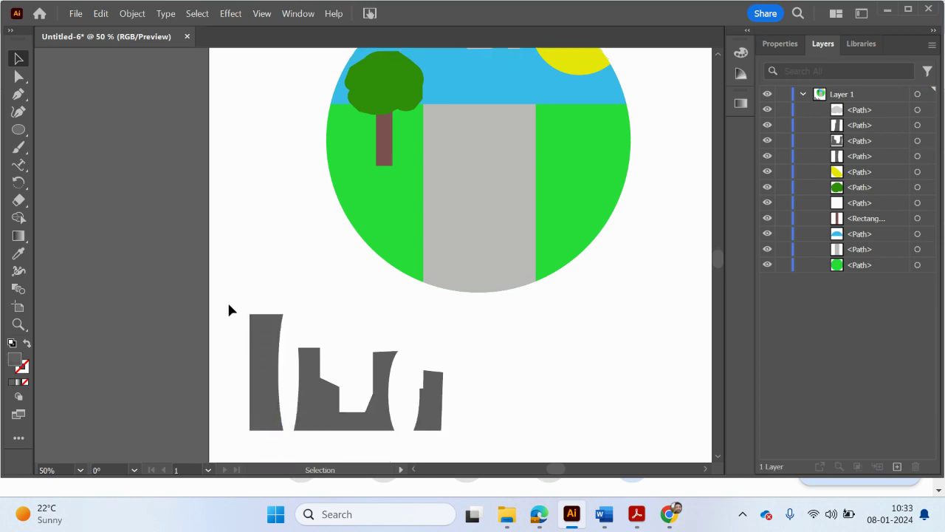
drag(229, 303, 458, 150)
scroll(366, 407, up, 3)
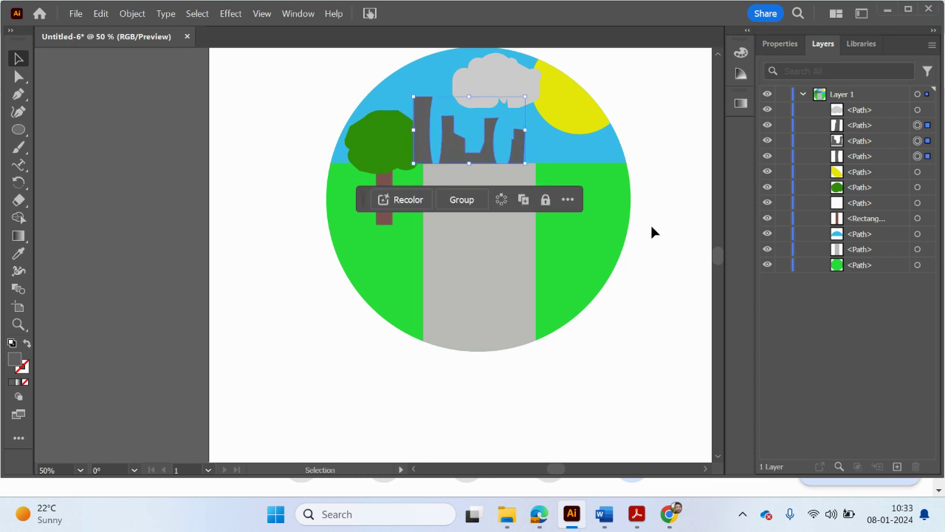
click(666, 235)
Bring the dark green tree crown to the front of the buildings and deselect it
right_click(395, 169)
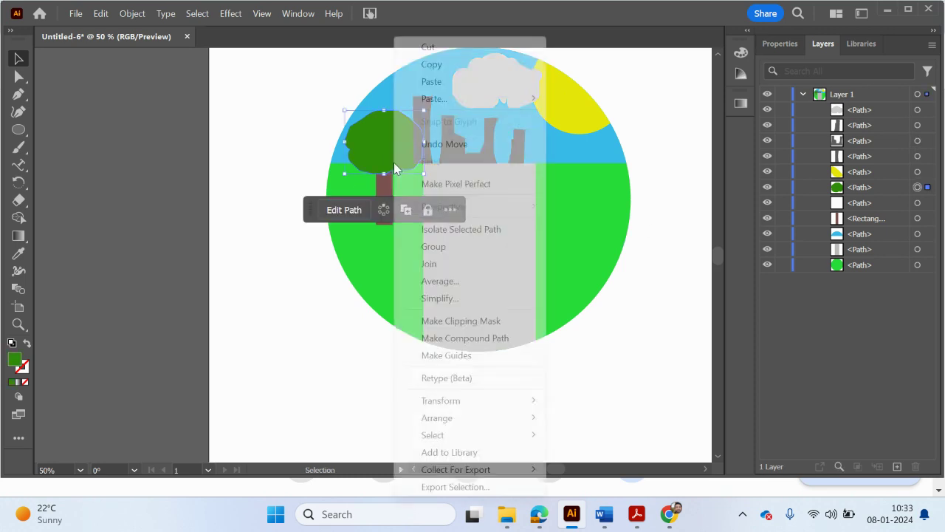
mouse_move(507, 418)
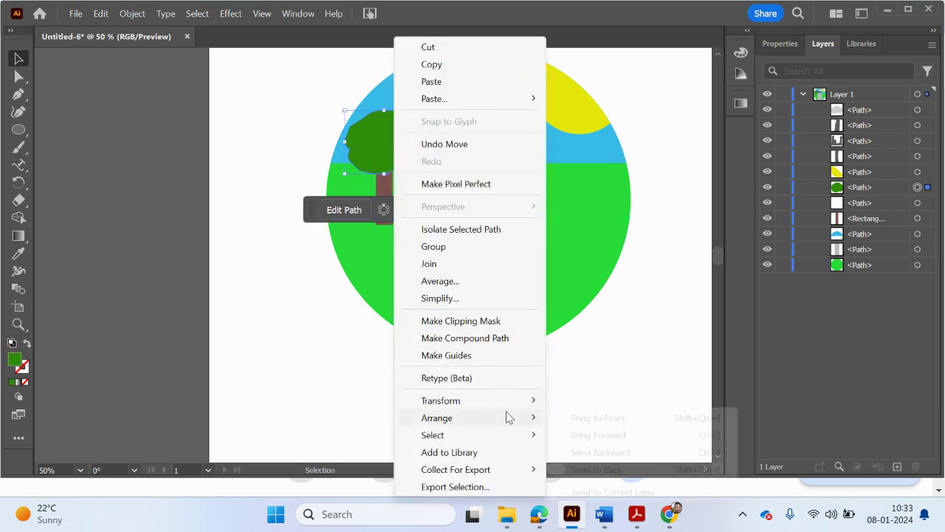
click(583, 418)
click(631, 386)
scroll(631, 385, up, 2)
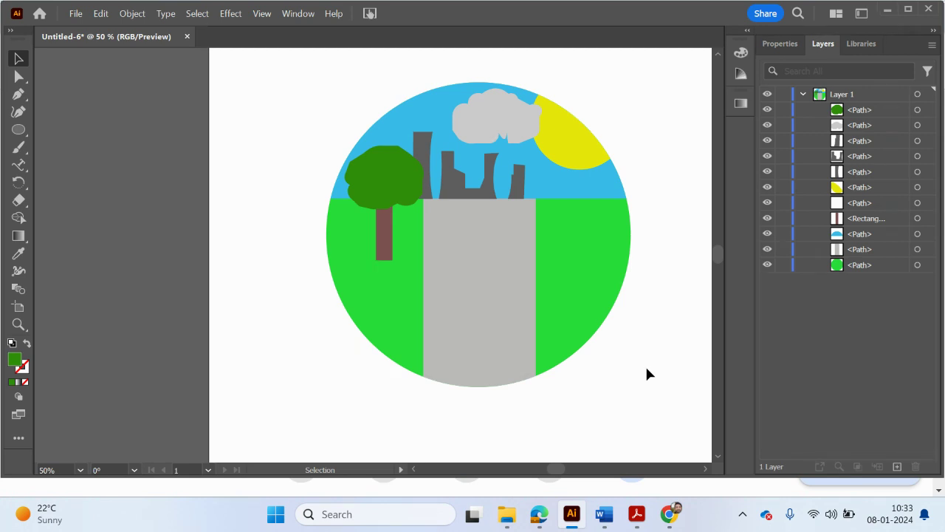
scroll(647, 373, up, 1)
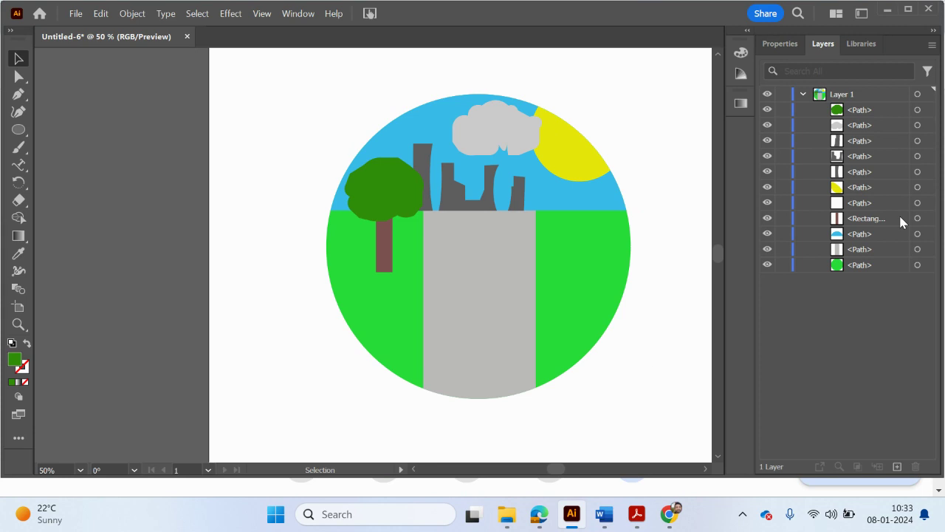
Collapse and re-expand Layer 1, move the grey road path above all other paths, and return it to just above the green circle
click(802, 95)
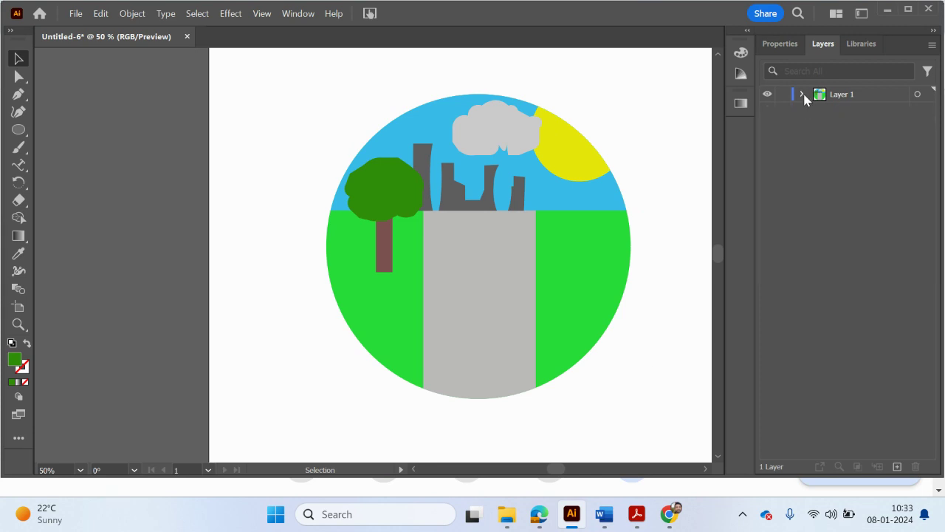
click(802, 94)
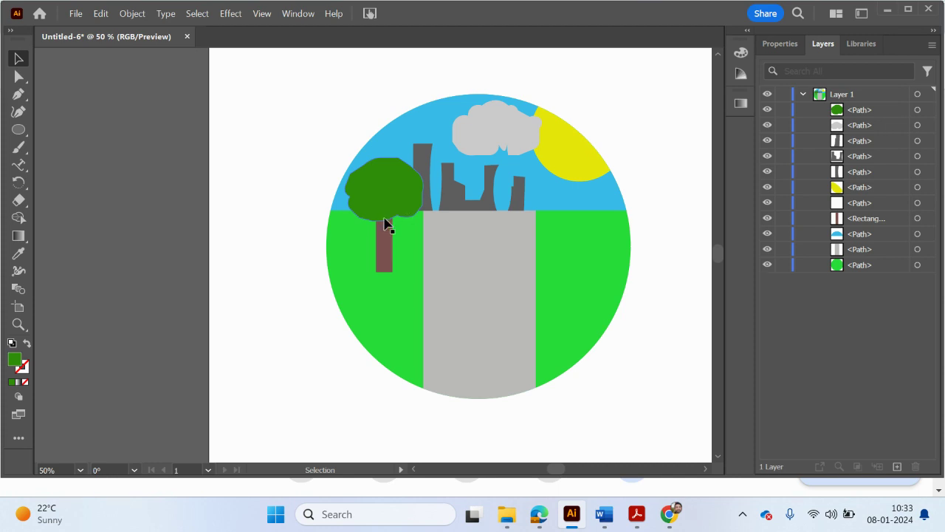
click(842, 252)
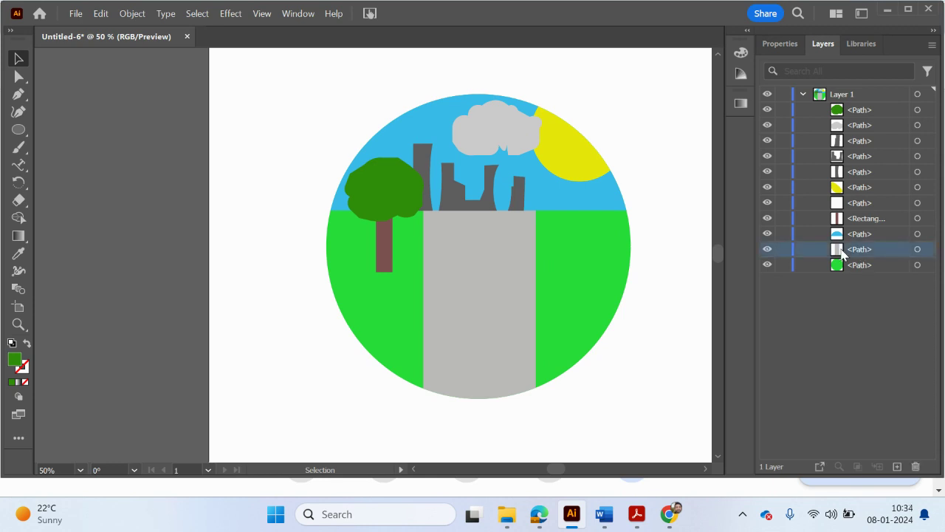
drag(842, 253, 861, 108)
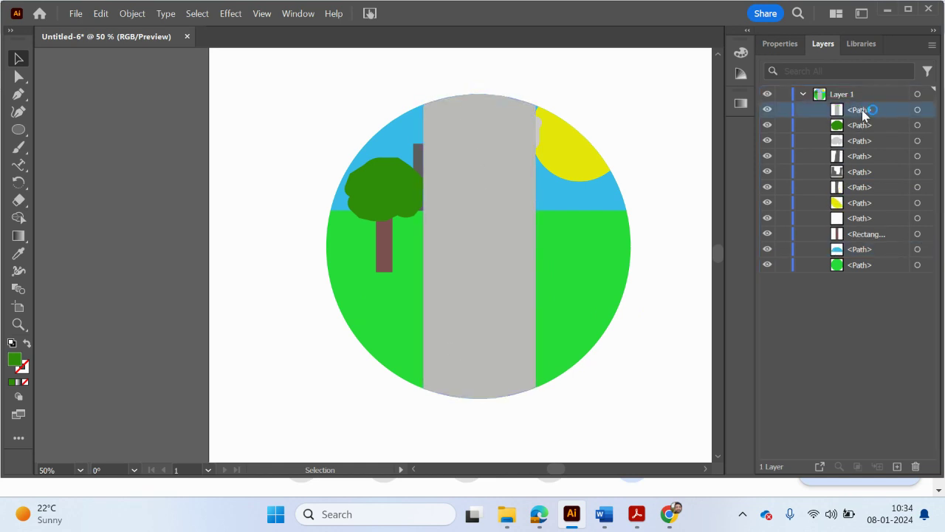
drag(865, 111, 870, 259)
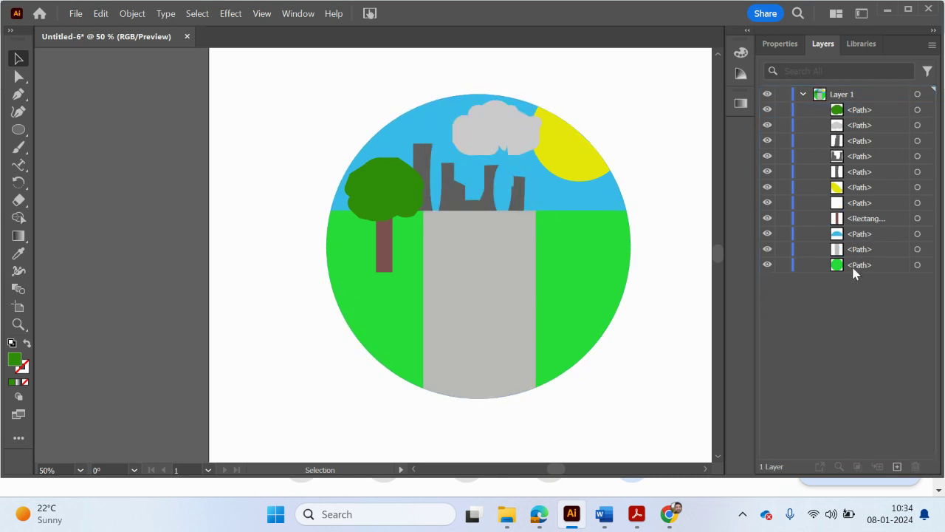
Hide and show the blue sky path in Layer 1, and lock it
click(863, 236)
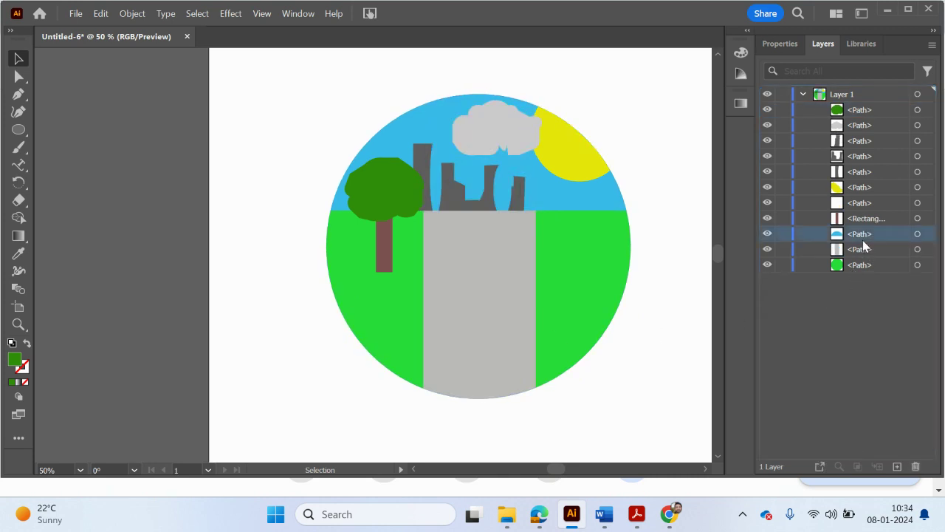
click(767, 235)
click(768, 235)
click(784, 235)
Test the locked sky by moving the artwork beneath it, undo the green circle's move, and deselect everything
drag(594, 207, 612, 228)
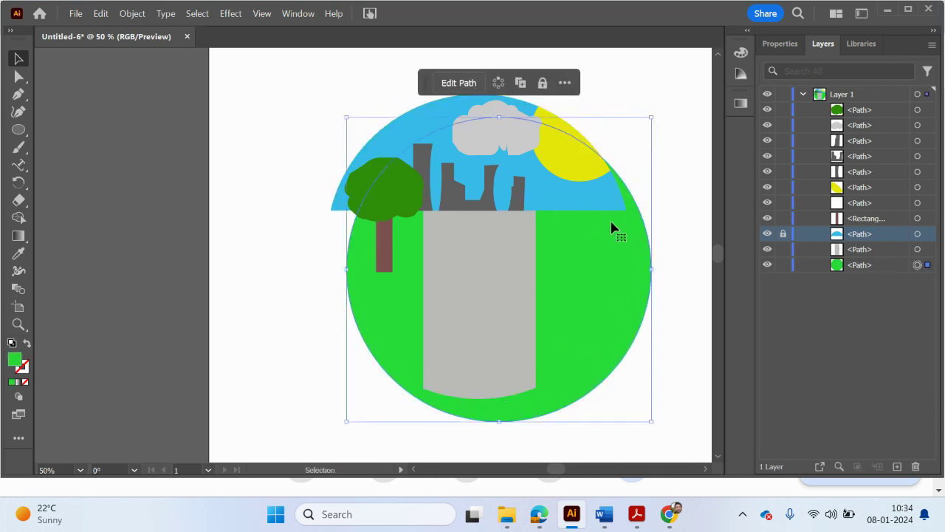
key(a)
key(ctrl+z)
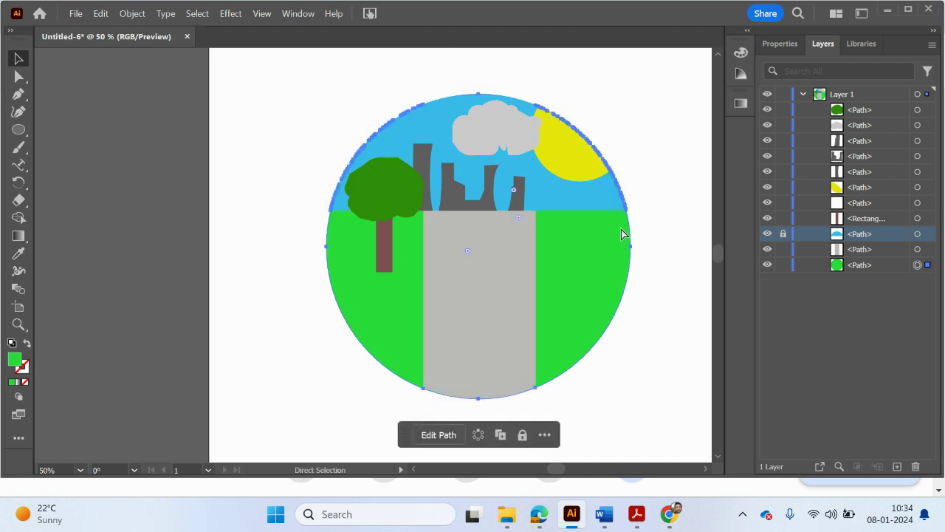
key(v)
click(664, 263)
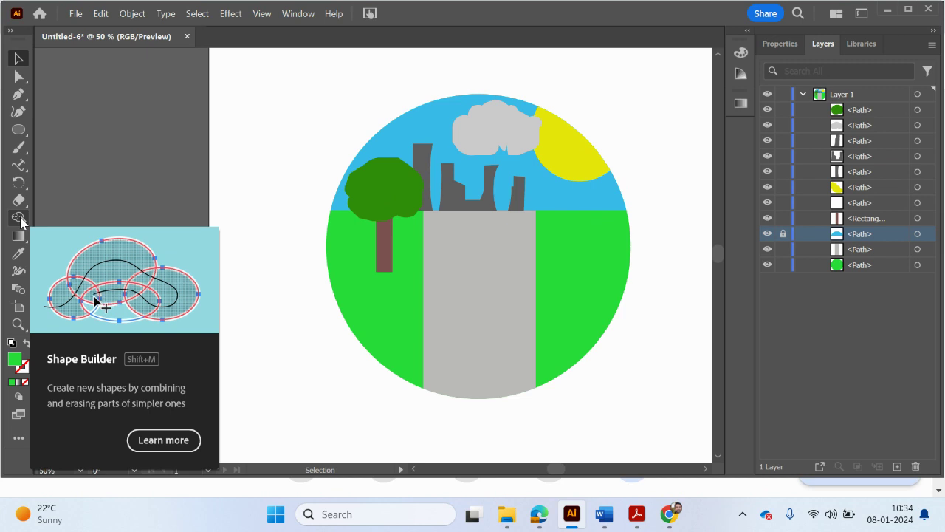
Switch to the open Chrome window
mouse_move(668, 513)
click(644, 461)
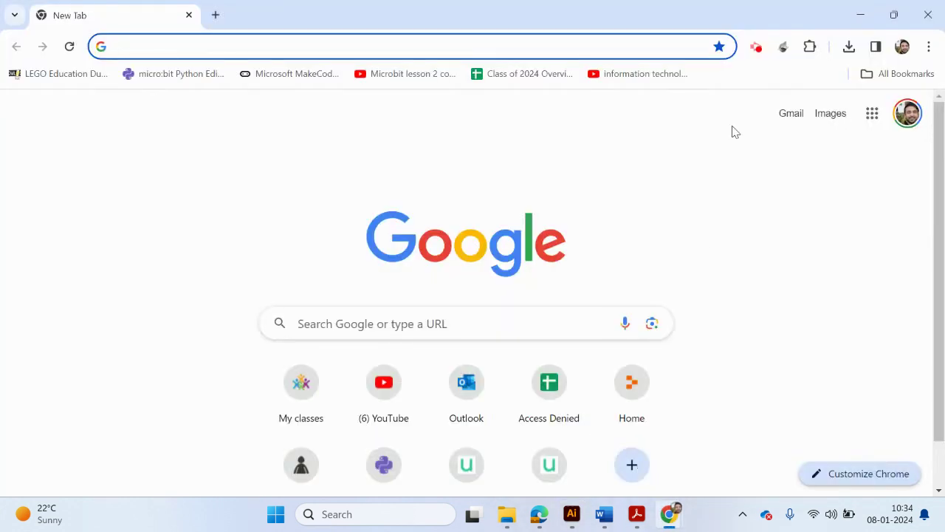